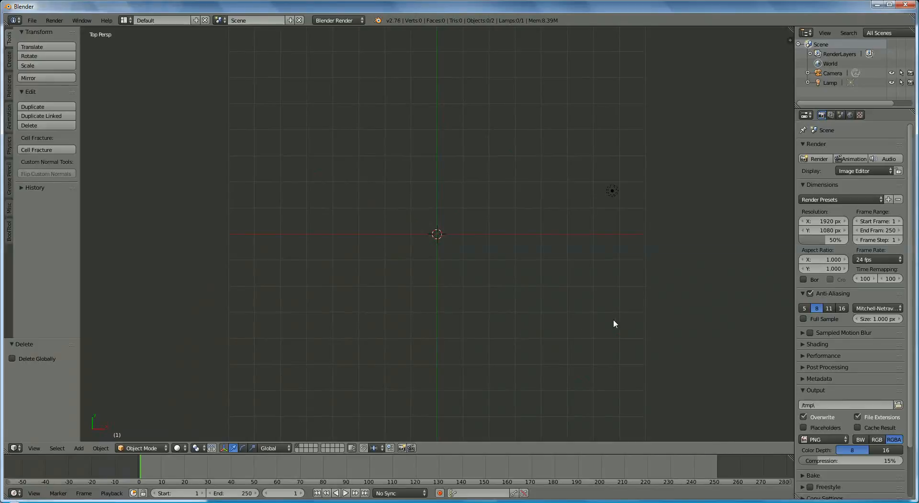
# Start the Screencast Keys display from the sidebar, with mouse input shown as Text.
pyautogui.press('n')
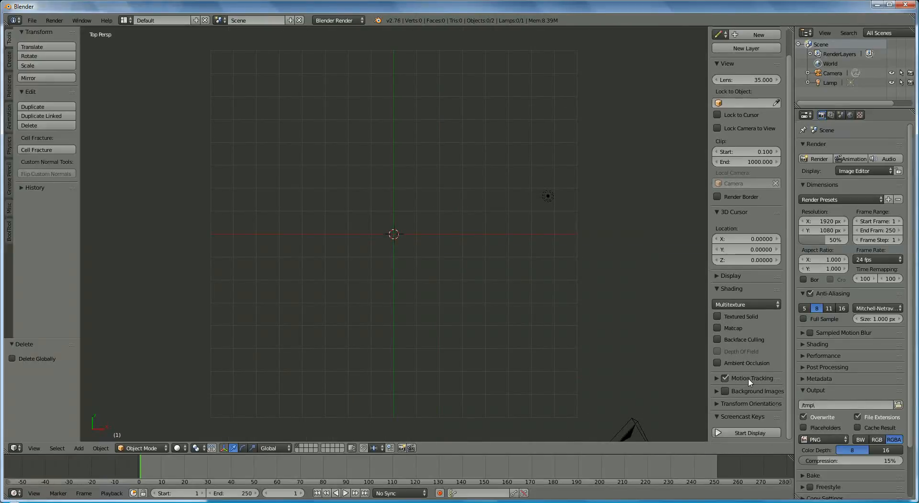
pyautogui.click(750, 433)
pyautogui.scroll(-3, 743, 371)
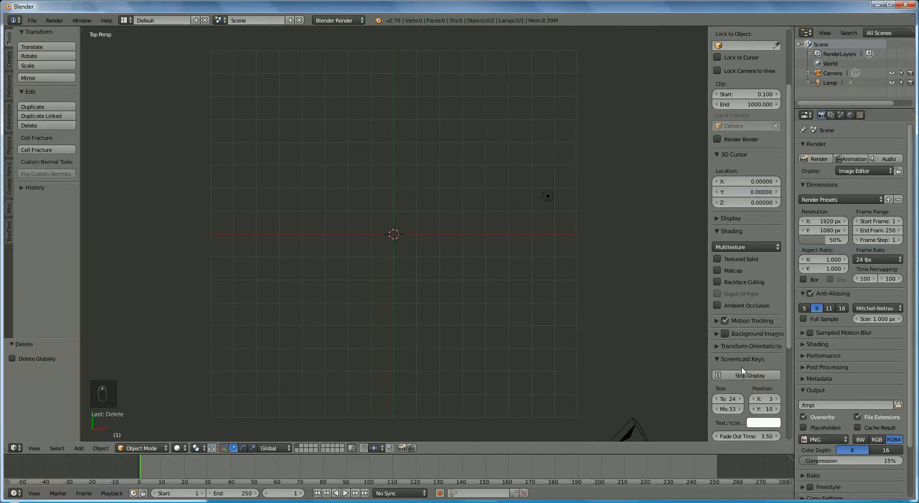
pyautogui.scroll(-5, 743, 371)
pyautogui.click(757, 358)
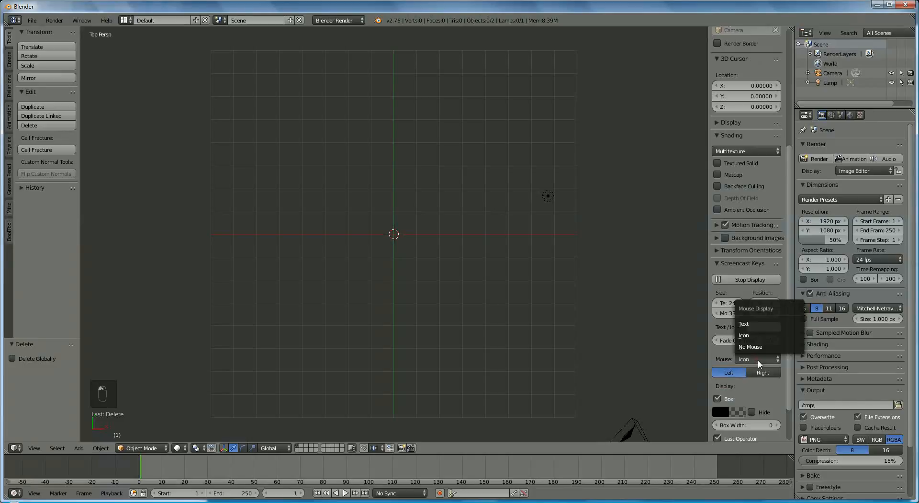
pyautogui.click(754, 324)
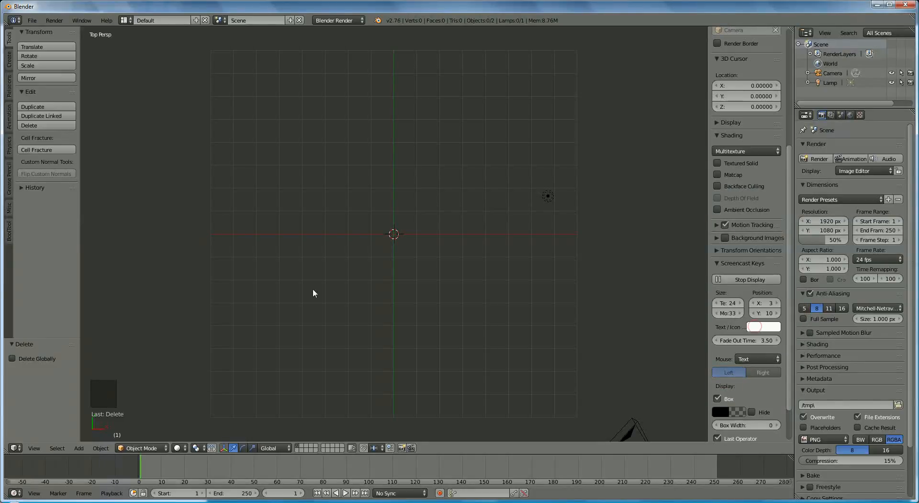
pyautogui.scroll(8, 742, 404)
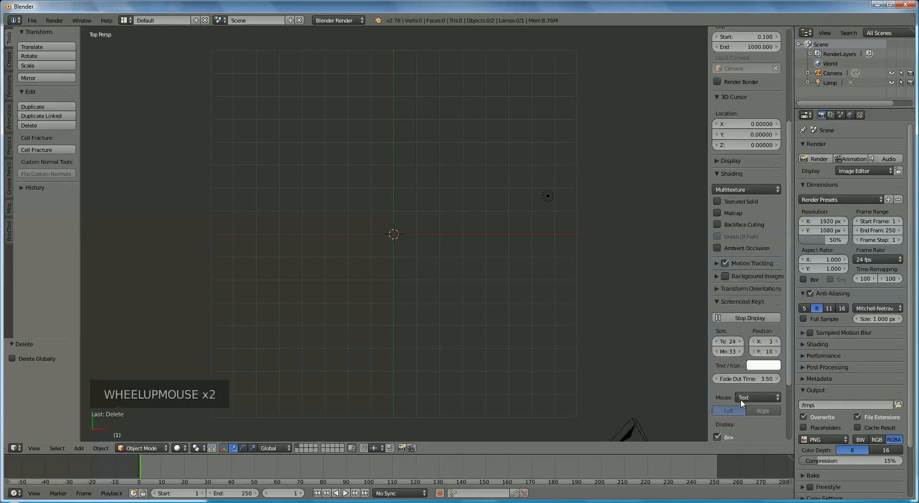
pyautogui.scroll(2, 742, 404)
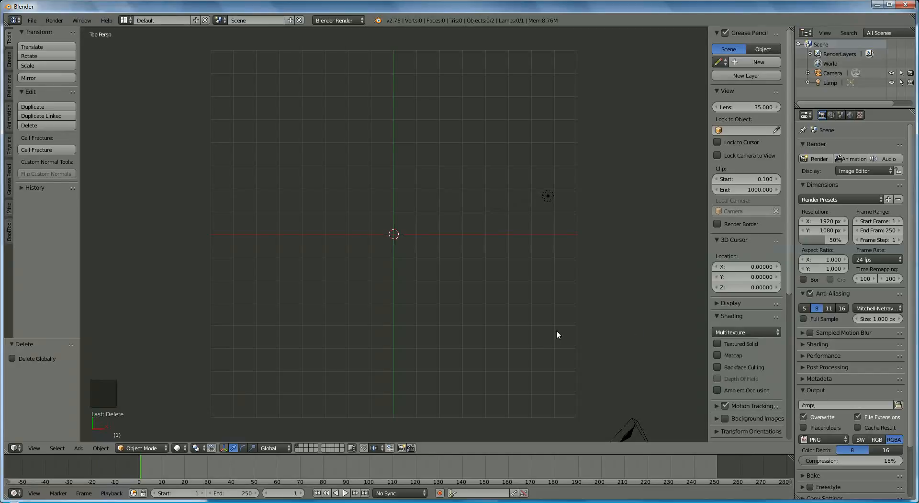
# Add a mesh plane to the scene.
pyautogui.click(78, 447)
pyautogui.moveTo(96, 436)
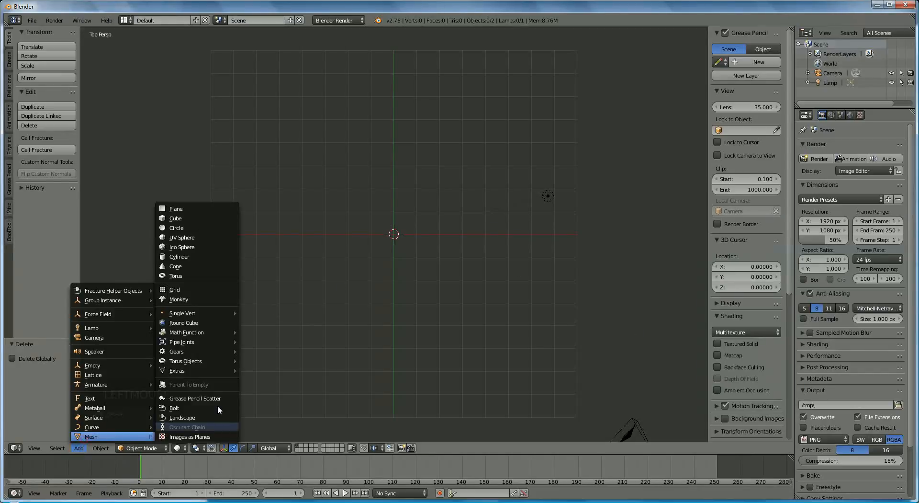
pyautogui.click(194, 210)
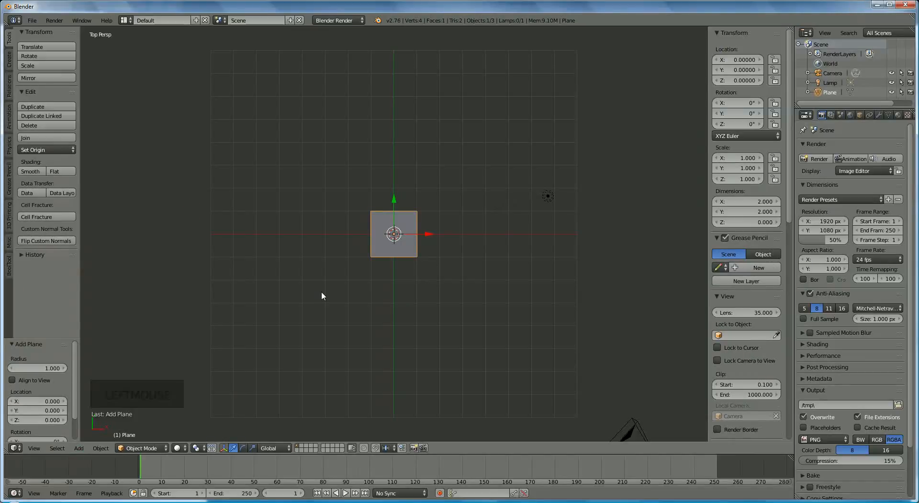
# Scale the plane to 3.952 along X and 2.195 along Y.
pyautogui.press('s')
pyautogui.press('x')
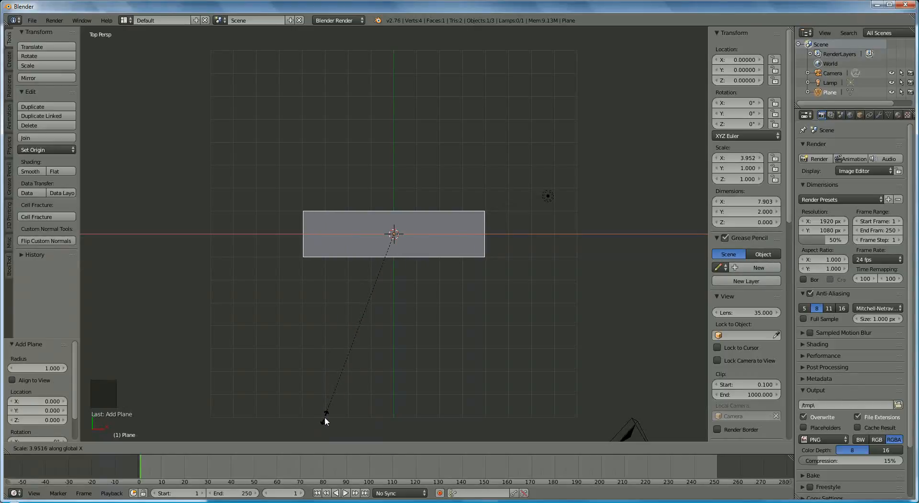
pyautogui.click(325, 420)
pyautogui.press('s')
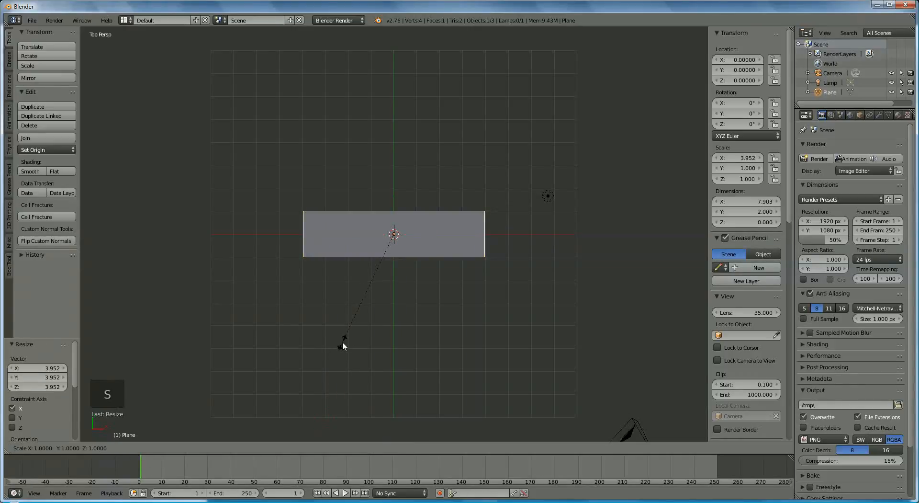
pyautogui.press('y')
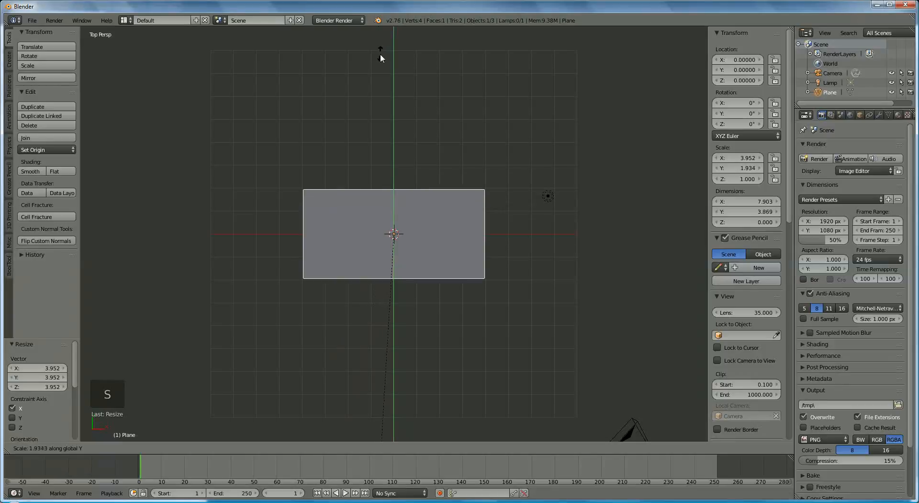
pyautogui.click(383, 84)
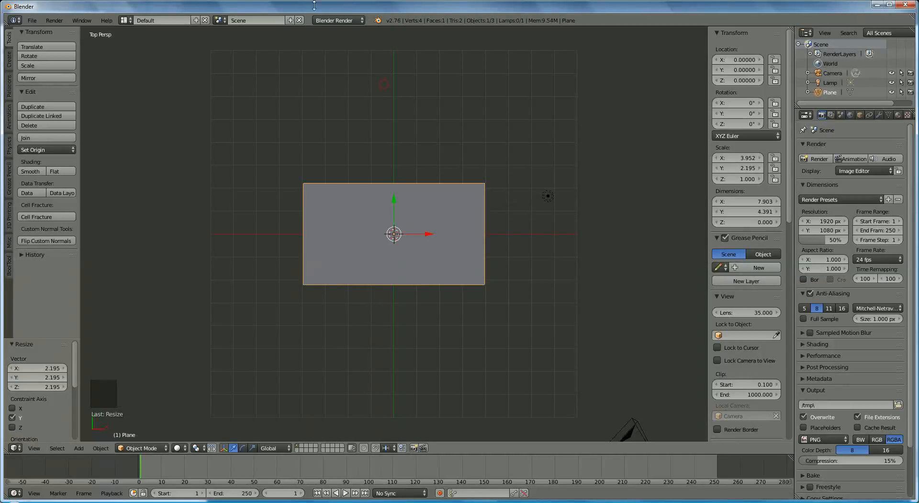
# Orbit the view into perspective and switch the plane into Edit Mode.
pyautogui.moveTo(480, 193); pyautogui.dragTo(492, 147, button='middle')
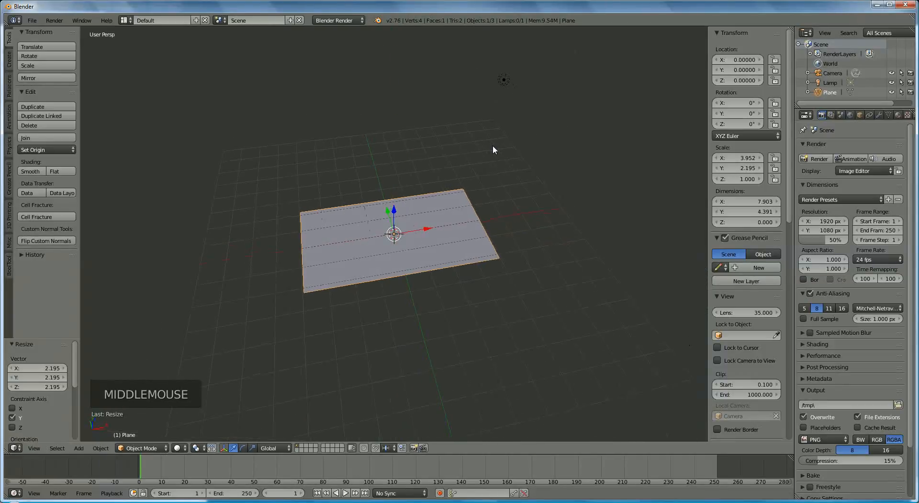
pyautogui.scroll(2, 478, 199)
pyautogui.scroll(2, 477, 199)
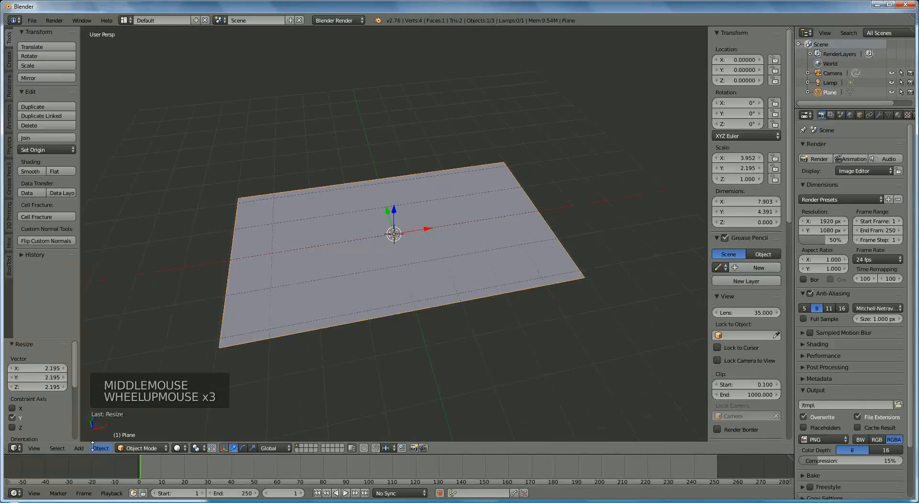
pyautogui.click(146, 448)
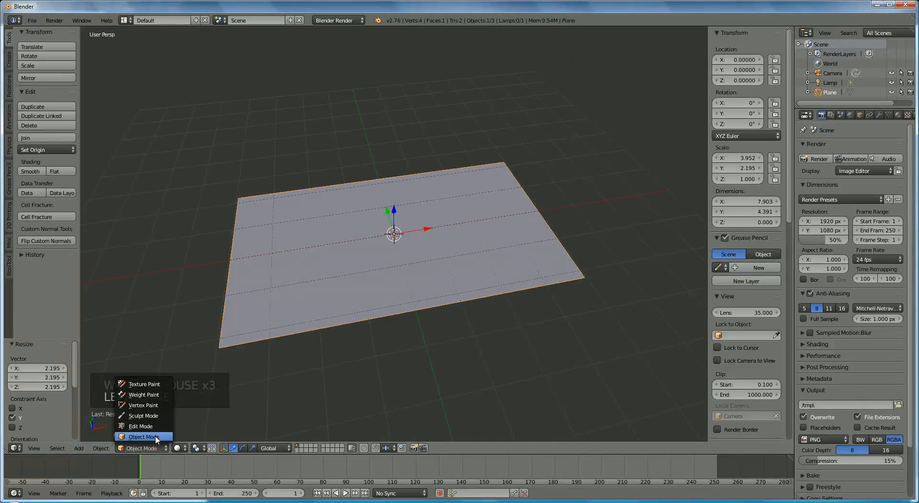
pyautogui.click(152, 426)
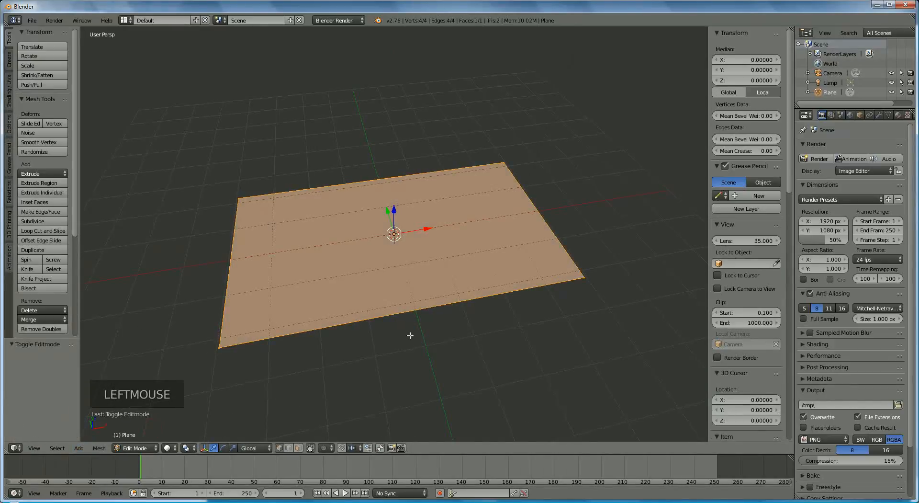
# Extrude the plane's face upward about 0.09 units and switch to face selection.
pyautogui.press('e')
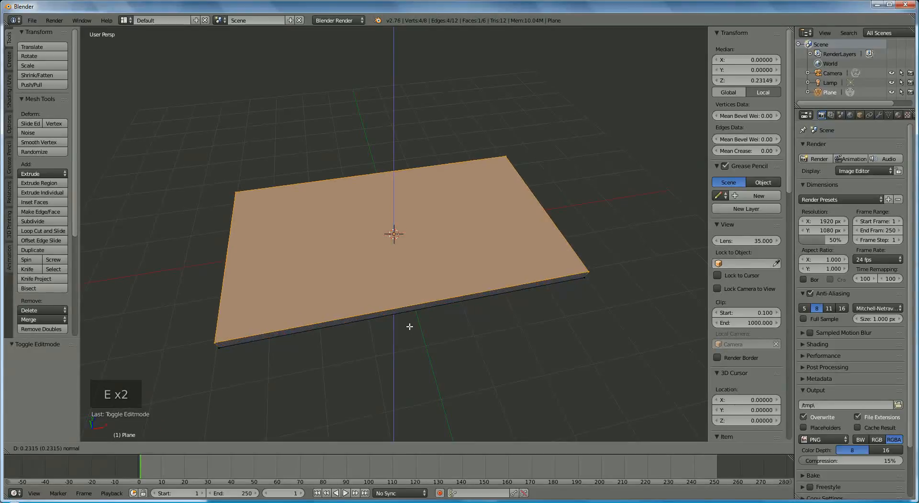
pyautogui.click(411, 330)
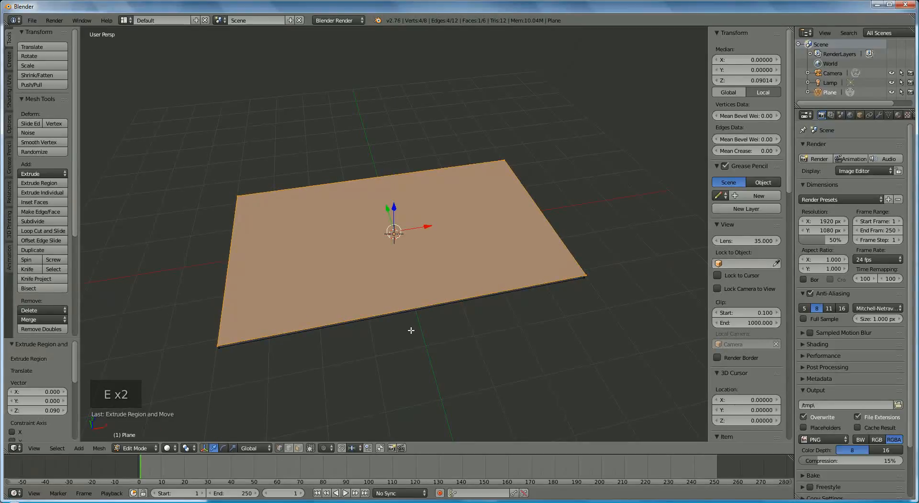
pyautogui.moveTo(459, 359); pyautogui.dragTo(436, 373, button='middle')
pyautogui.click(297, 449)
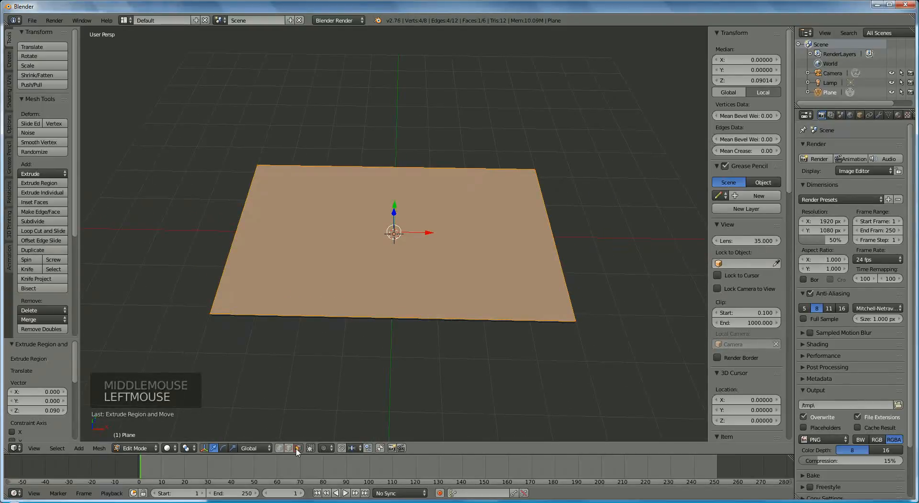
# Delete the slab's top face, leaving an open-topped shell.
pyautogui.rightClick(451, 217)
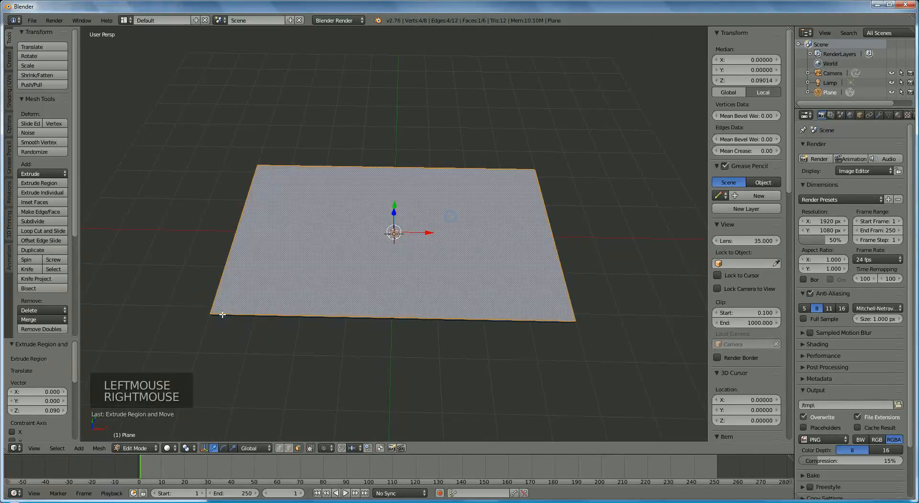
pyautogui.press('Delete')
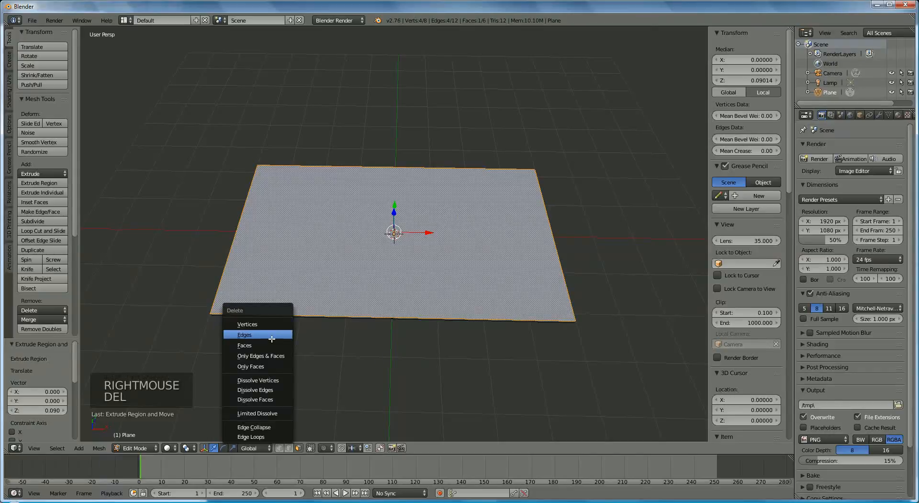
pyautogui.click(273, 344)
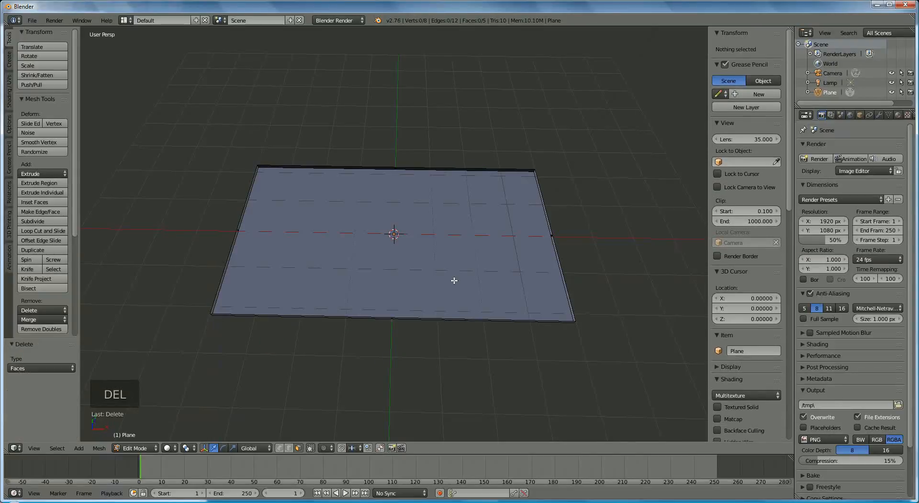
pyautogui.moveTo(465, 334); pyautogui.dragTo(474, 318, button='middle')
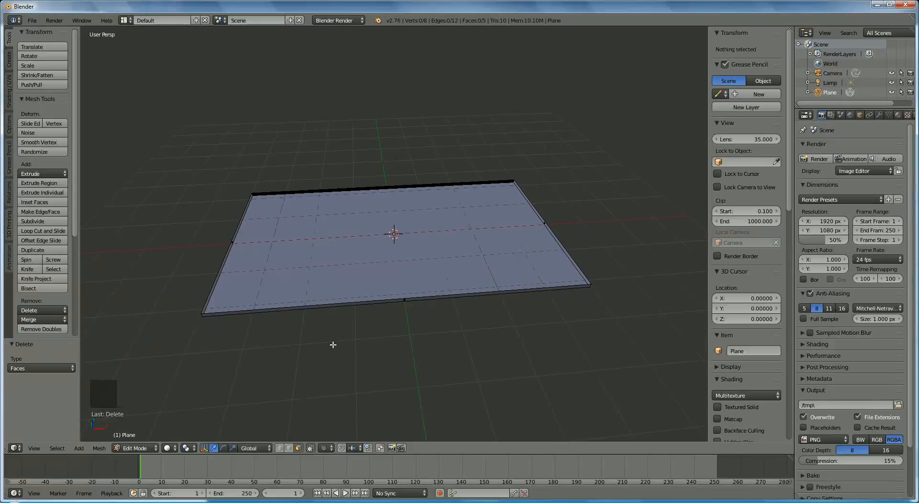
# Subdivide the tray's front and back rim edges twice.
pyautogui.click(289, 448)
pyautogui.scroll(1, 430, 305)
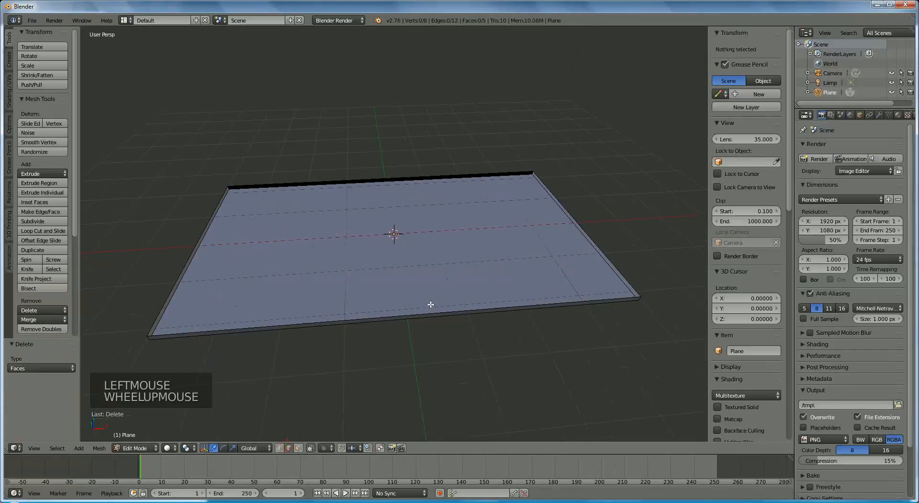
pyautogui.rightClick(407, 316)
pyautogui.rightClick(385, 313)
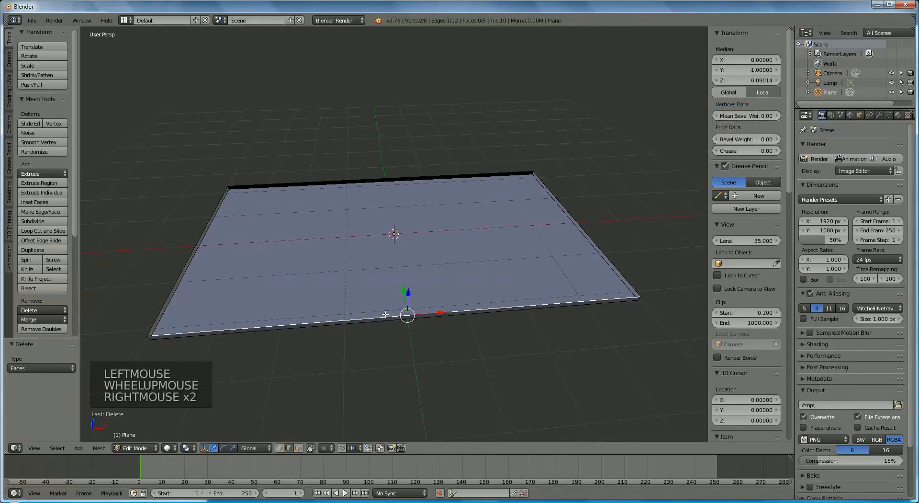
pyautogui.keyDown('shift'); pyautogui.rightClick(411, 175); pyautogui.keyUp('shift')
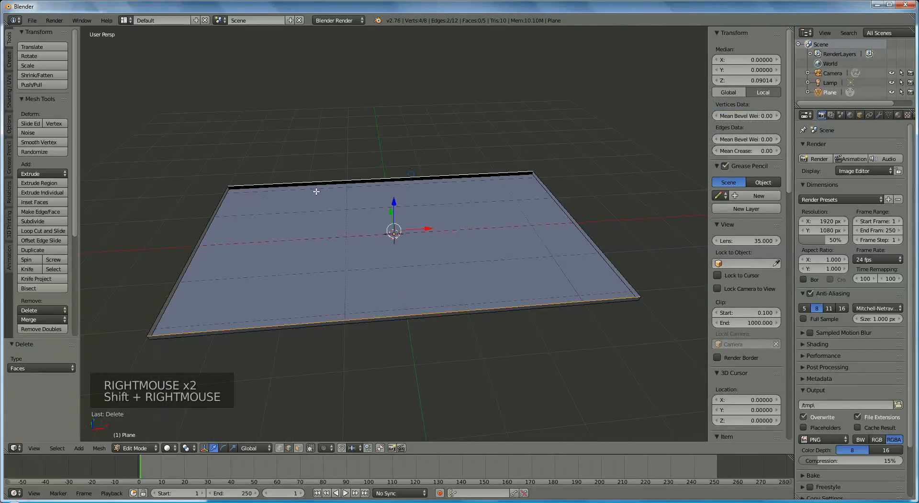
pyautogui.click(52, 221)
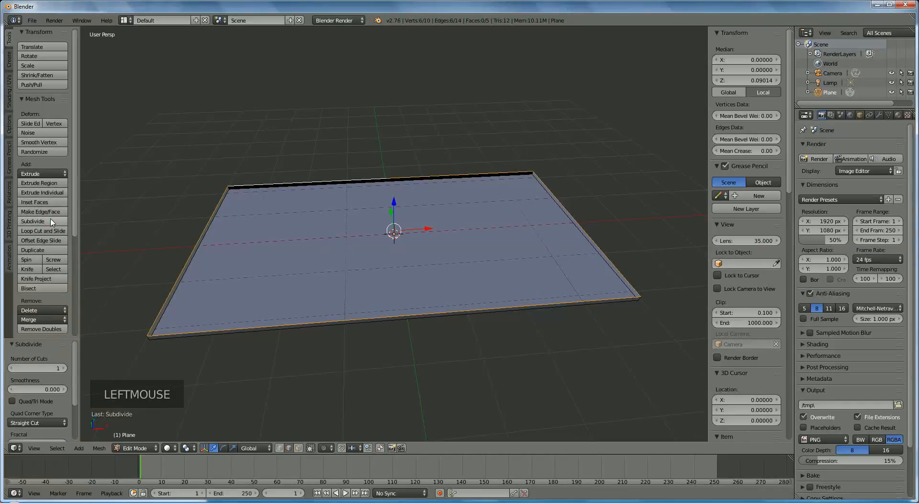
pyautogui.click(52, 222)
# Join a front-edge vertex to a back-edge vertex near the right side with a new edge.
pyautogui.rightClick(499, 317)
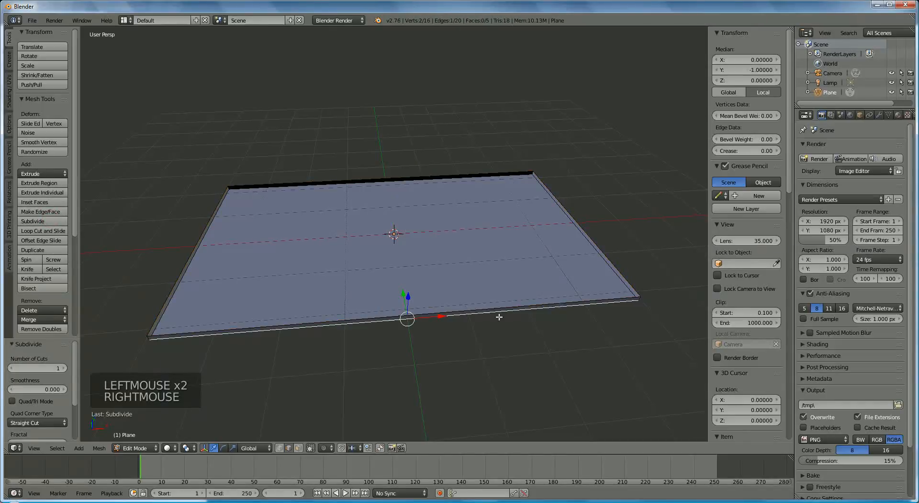
pyautogui.rightClick(544, 304)
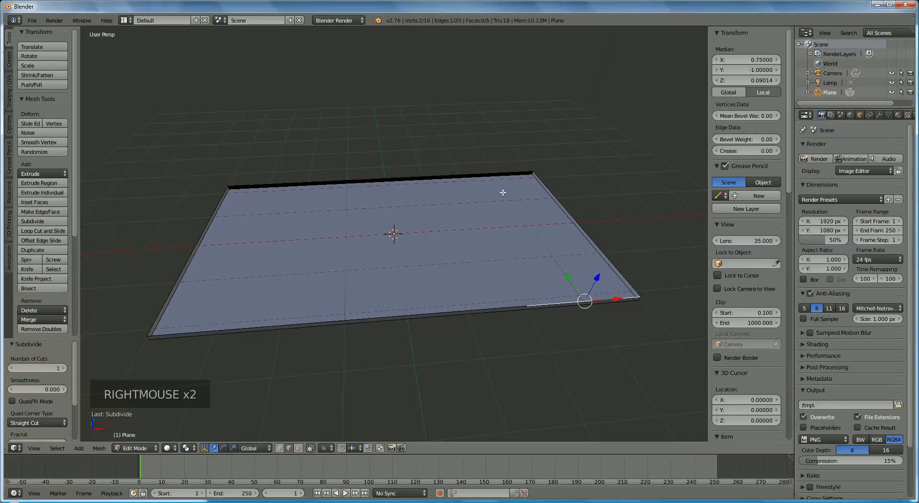
pyautogui.click(279, 448)
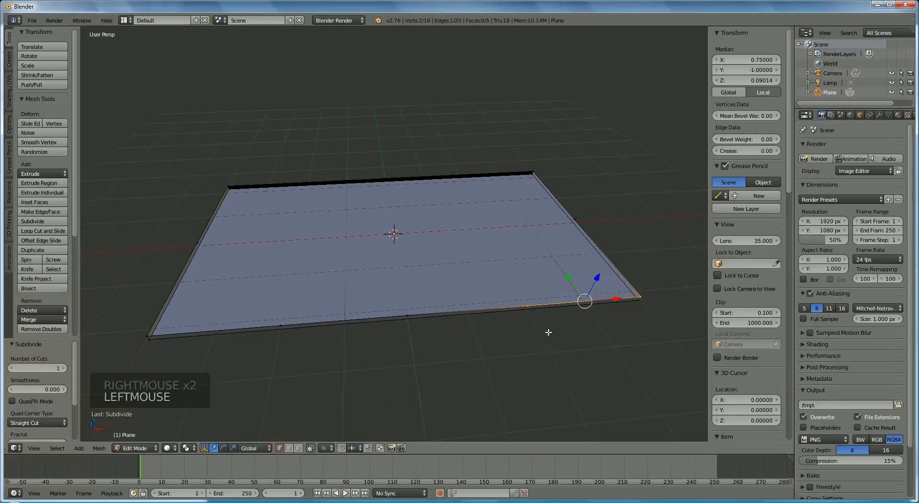
pyautogui.rightClick(528, 305)
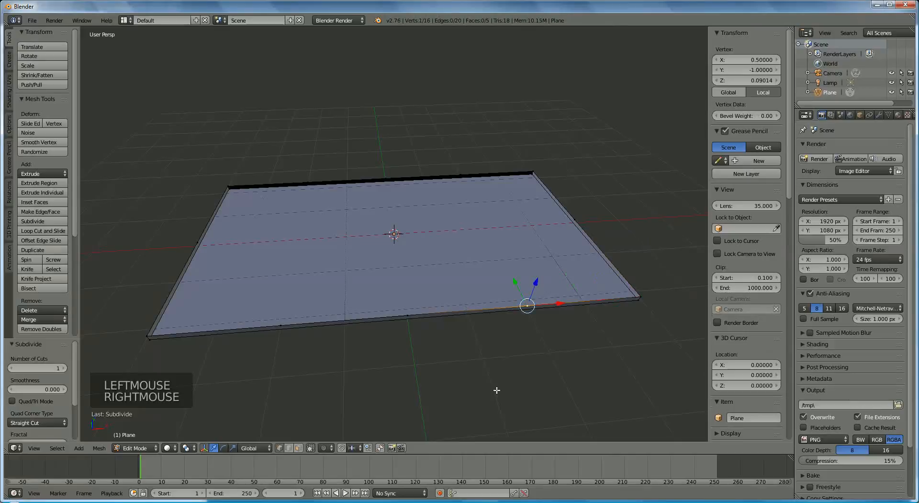
pyautogui.keyDown('shift'); pyautogui.rightClick(469, 173); pyautogui.keyUp('shift')
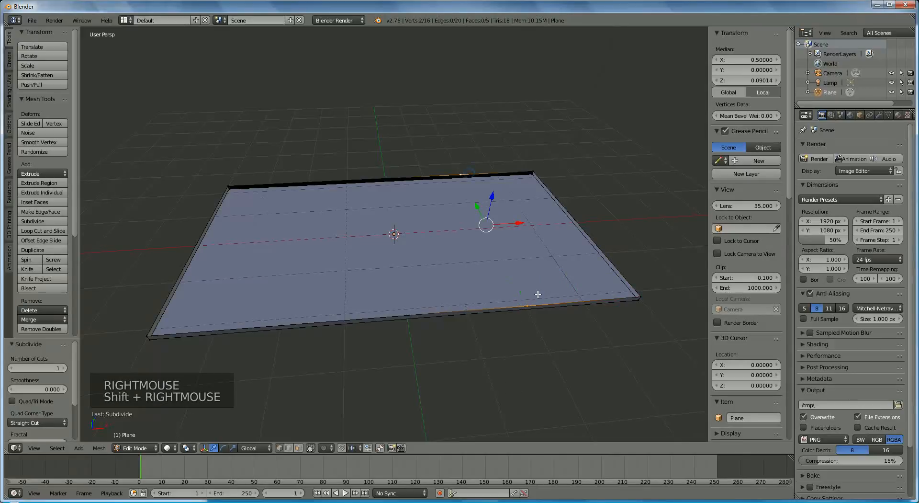
pyautogui.press('f')
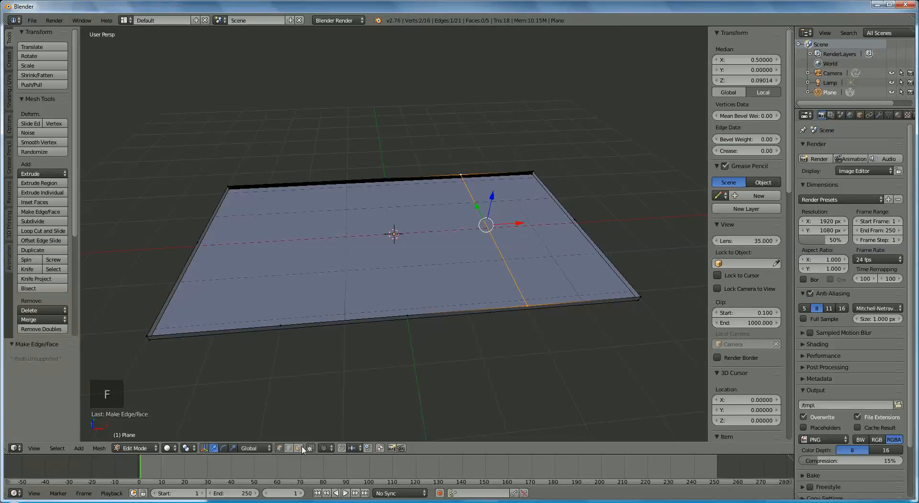
# Subdivide the new cross edge and the right border edge into halves.
pyautogui.click(288, 447)
pyautogui.rightClick(512, 273)
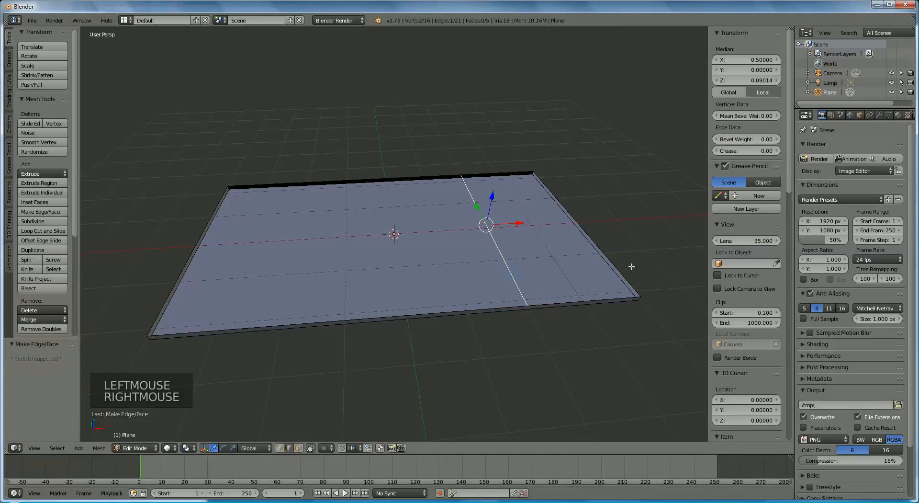
pyautogui.keyDown('shift'); pyautogui.rightClick(622, 267); pyautogui.keyUp('shift')
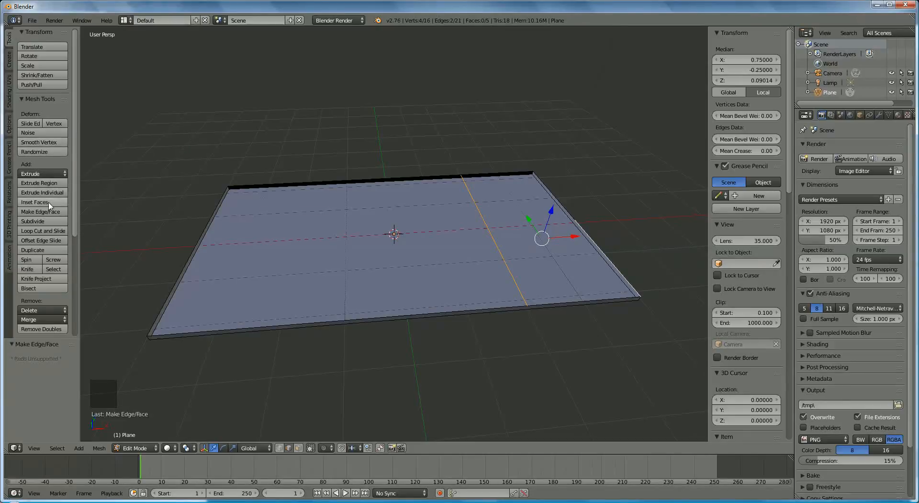
pyautogui.keyDown('shift'); pyautogui.rightClick(558, 200); pyautogui.keyUp('shift')
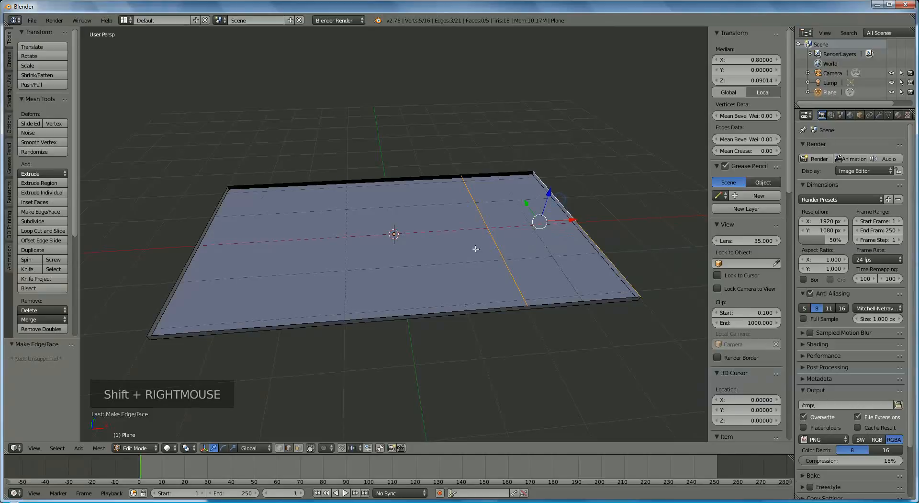
pyautogui.rightClick(589, 239)
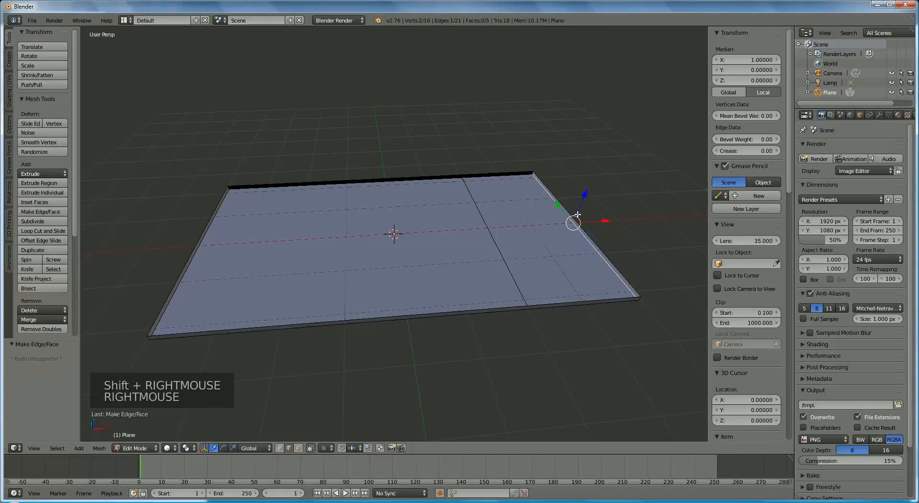
pyautogui.rightClick(594, 242)
pyautogui.rightClick(550, 206)
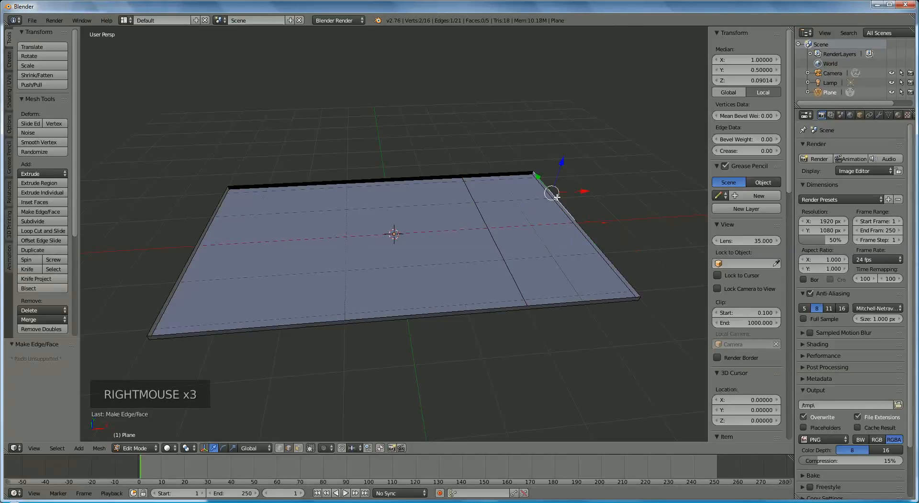
pyautogui.rightClick(488, 238)
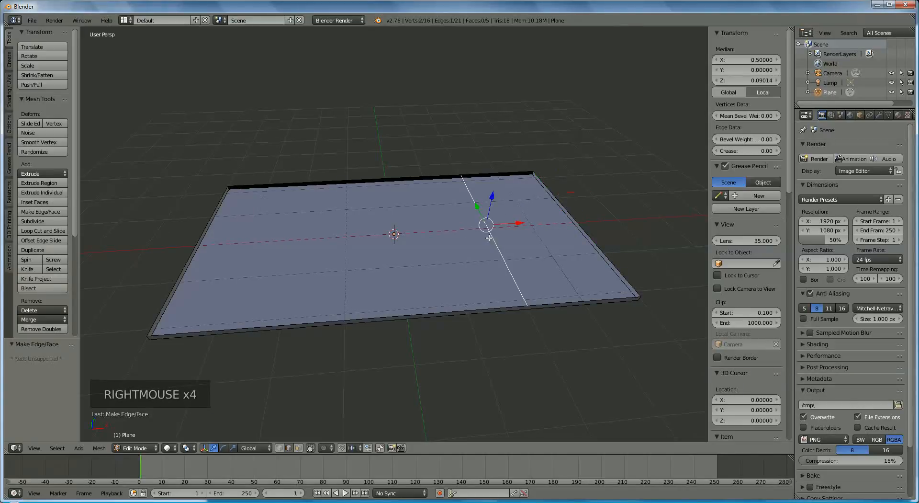
pyautogui.click(38, 221)
pyautogui.rightClick(510, 255)
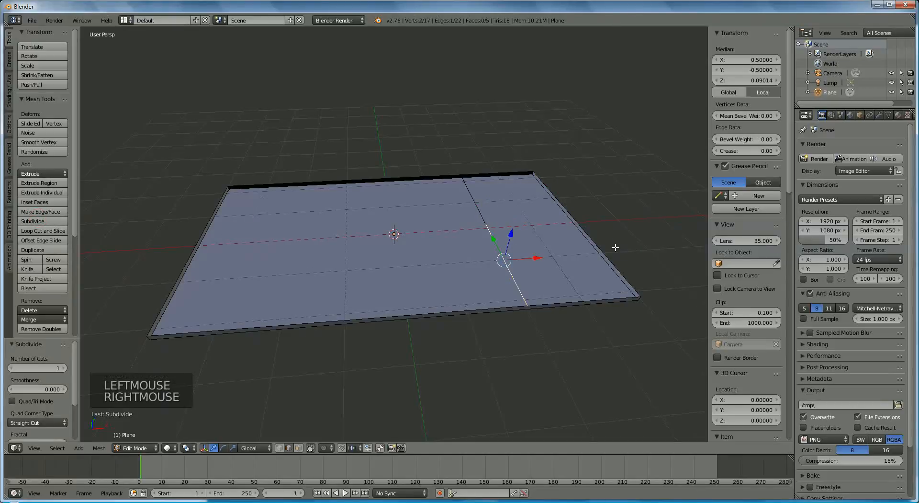
pyautogui.keyDown('shift'); pyautogui.rightClick(599, 250); pyautogui.keyUp('shift')
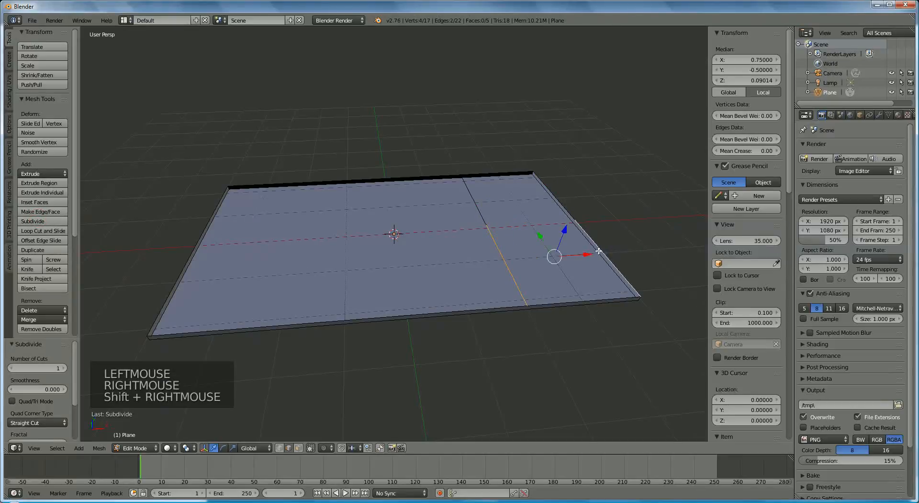
pyautogui.click(57, 223)
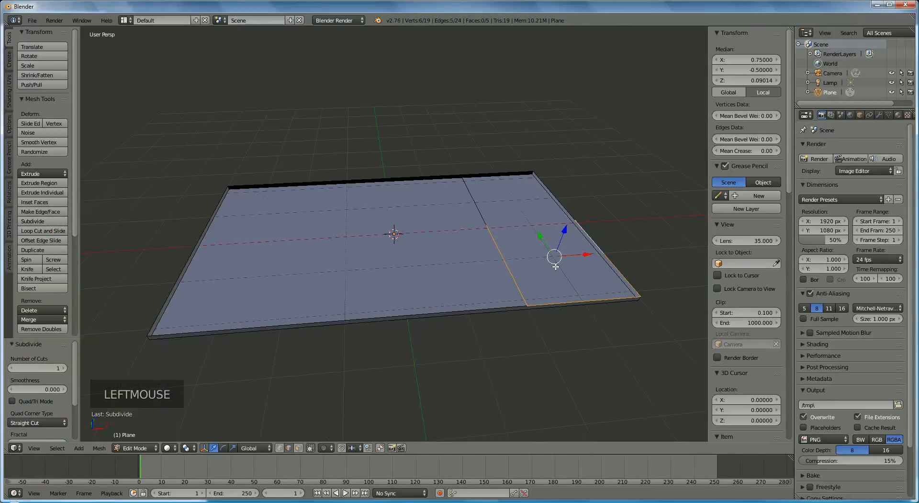
# Delete the cross edge's upper piece, leaving a short cut from the front rim.
pyautogui.rightClick(497, 231)
pyautogui.keyDown('shift'); pyautogui.rightClick(496, 242); pyautogui.keyUp('shift')
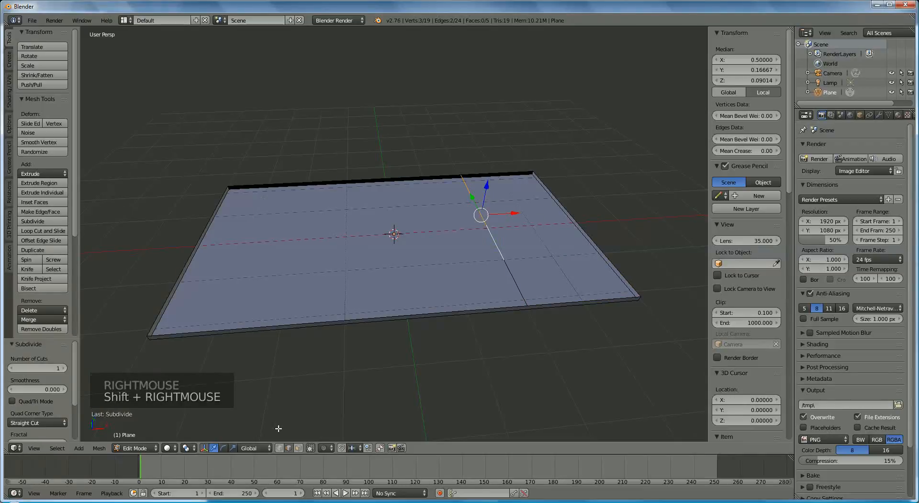
pyautogui.press('Delete')
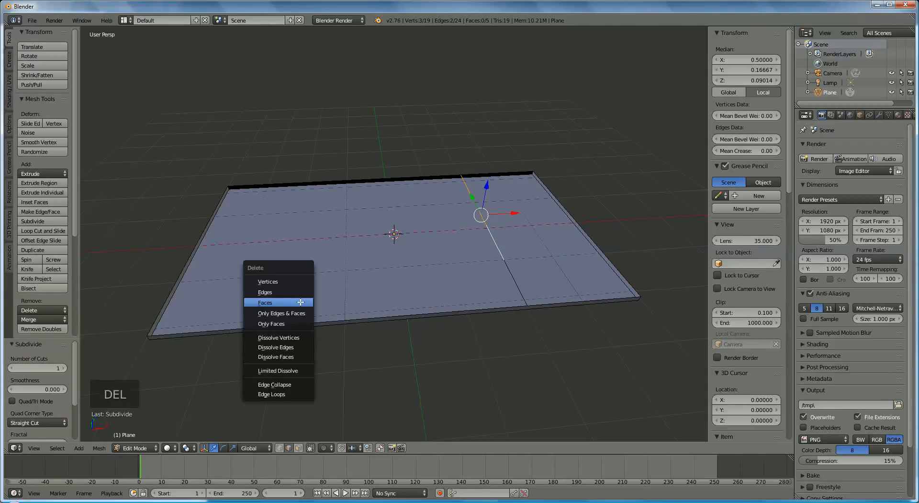
pyautogui.click(271, 292)
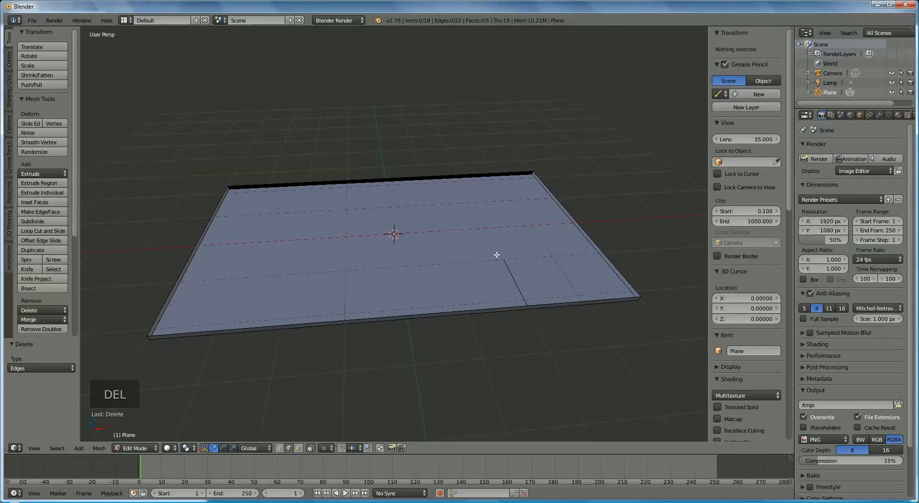
pyautogui.click(379, 397)
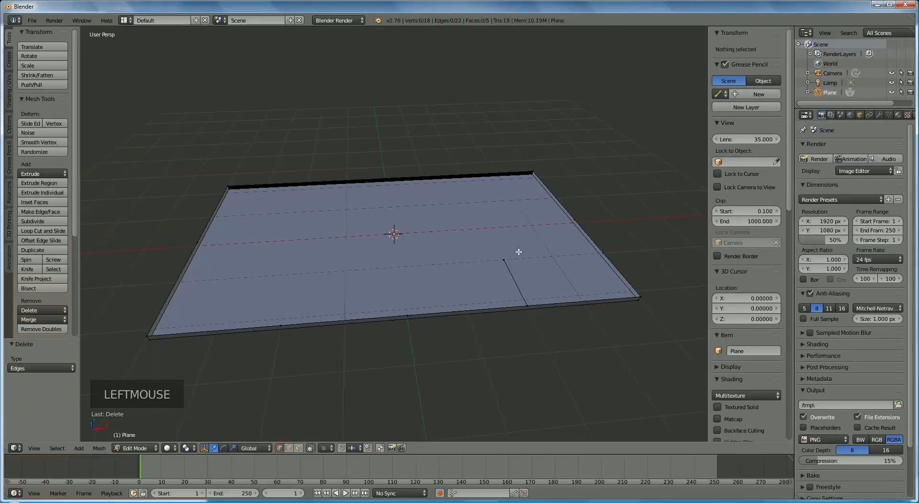
pyautogui.rightClick(506, 257)
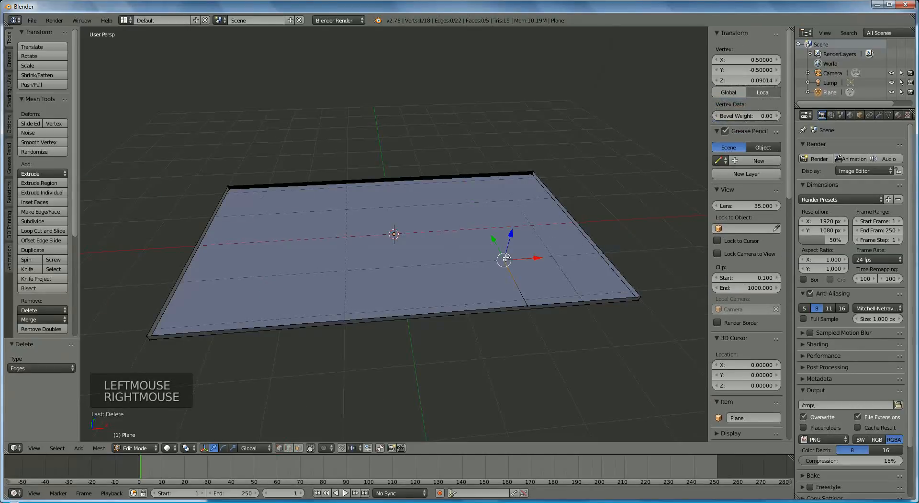
# Connect the cut's end to the right border midpoint and fill the small front-right corner rectangle.
pyautogui.keyDown('shift'); pyautogui.rightClick(605, 251); pyautogui.keyUp('shift')
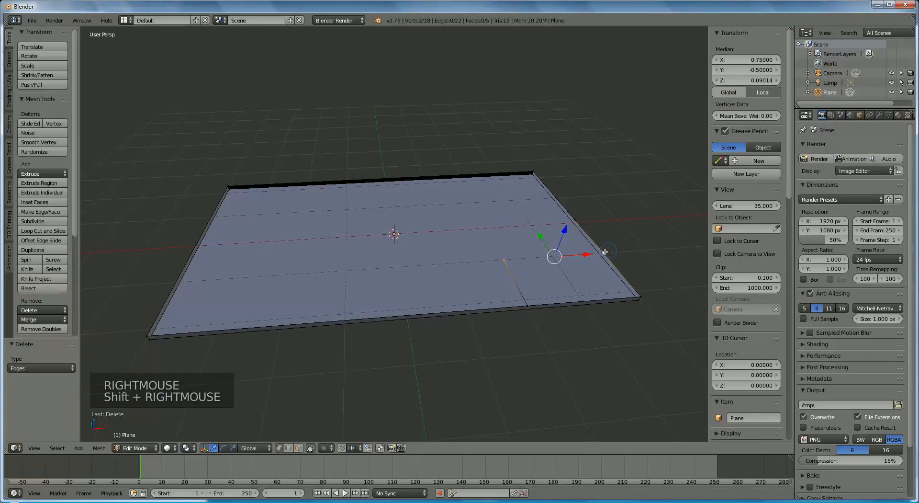
pyautogui.press('f')
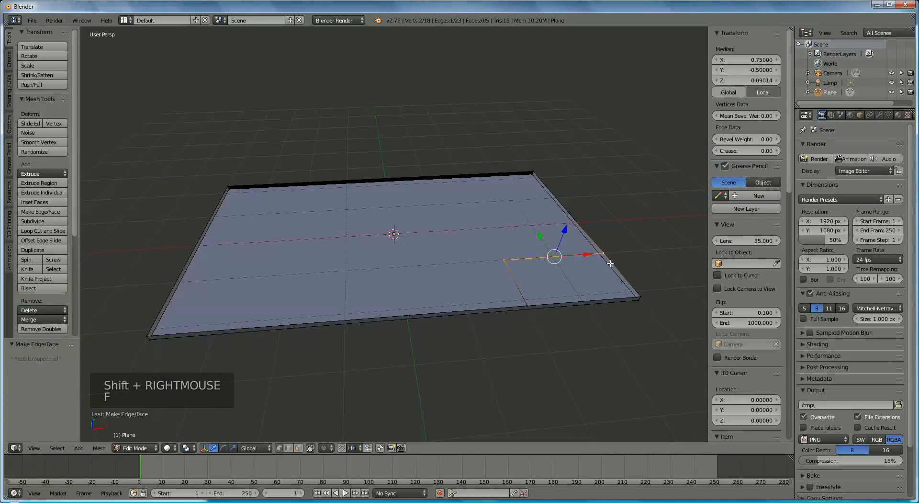
pyautogui.keyDown('shift'); pyautogui.rightClick(528, 306); pyautogui.keyUp('shift')
pyautogui.keyDown('shift'); pyautogui.rightClick(641, 297); pyautogui.keyUp('shift')
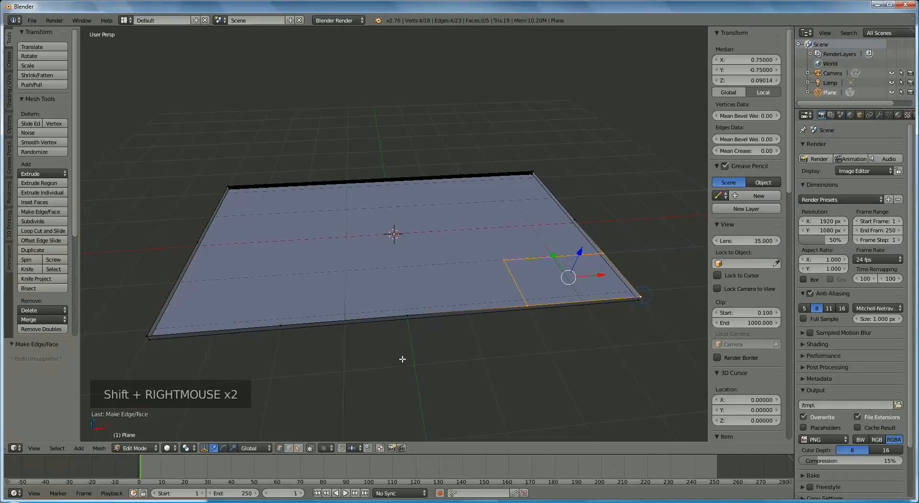
pyautogui.press('f')
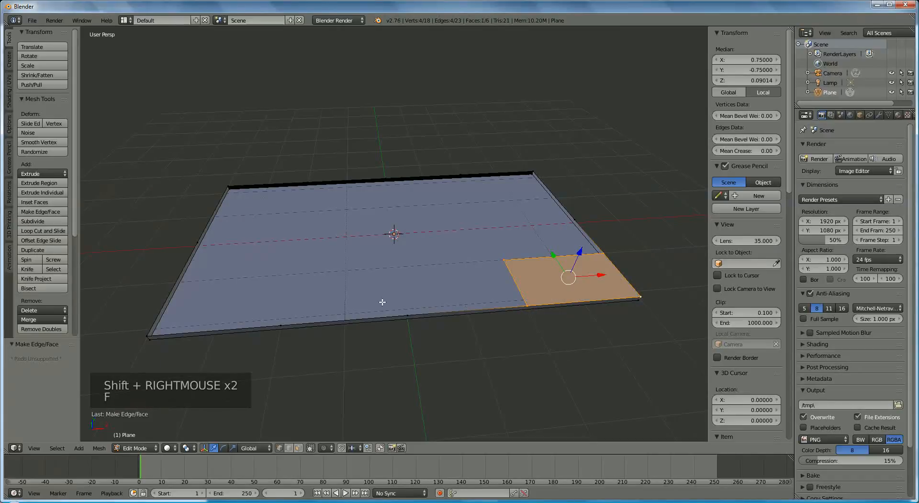
# Select all remaining vertices around the plane's outline.
pyautogui.rightClick(145, 335)
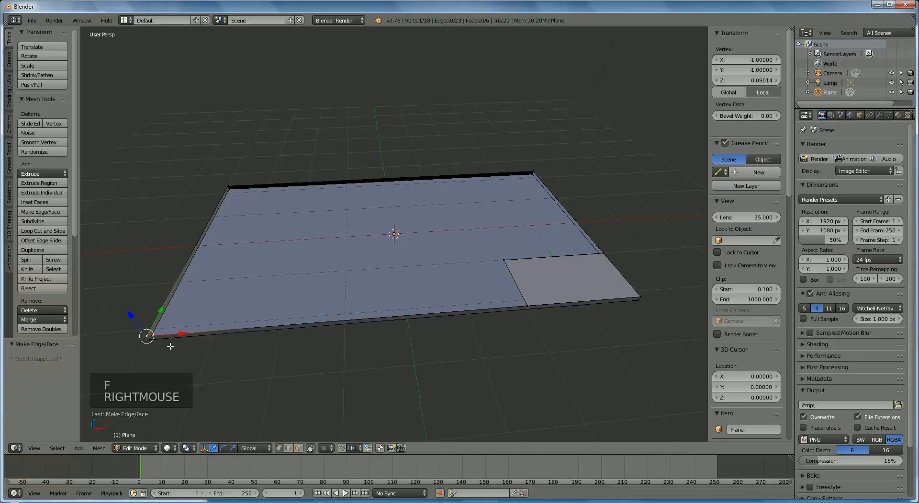
pyautogui.keyDown('shift'); pyautogui.rightClick(225, 184); pyautogui.keyUp('shift')
pyautogui.keyDown('shift'); pyautogui.rightClick(534, 170); pyautogui.keyUp('shift')
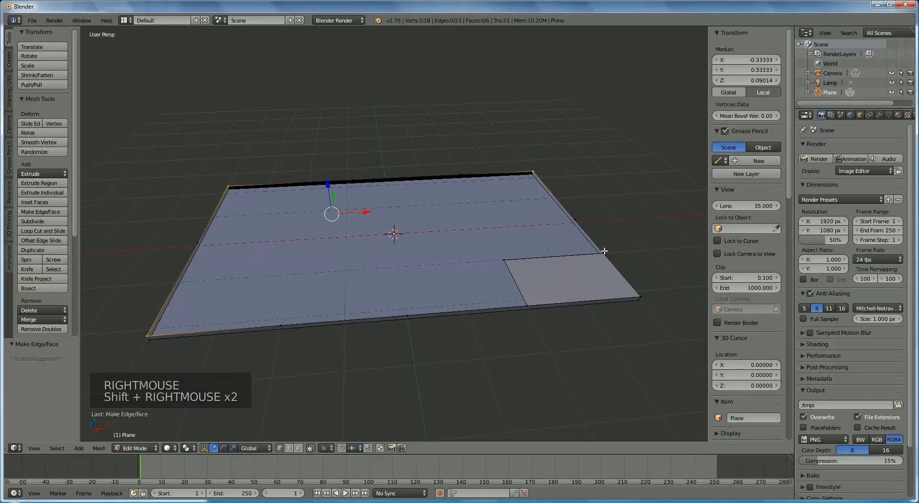
pyautogui.keyDown('shift'); pyautogui.rightClick(602, 252); pyautogui.keyUp('shift')
pyautogui.keyDown('shift'); pyautogui.rightClick(504, 260); pyautogui.keyUp('shift')
pyautogui.keyDown('shift'); pyautogui.rightClick(526, 305); pyautogui.keyUp('shift')
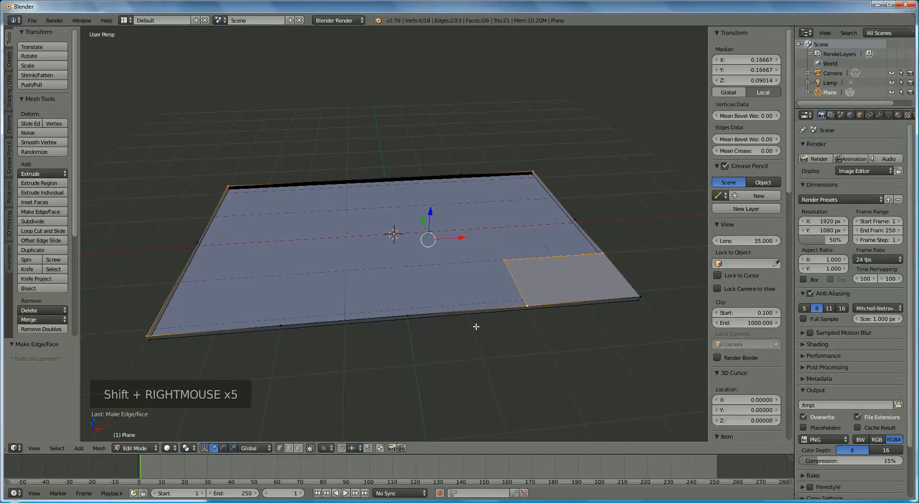
pyautogui.keyDown('shift'); pyautogui.rightClick(408, 314); pyautogui.keyUp('shift')
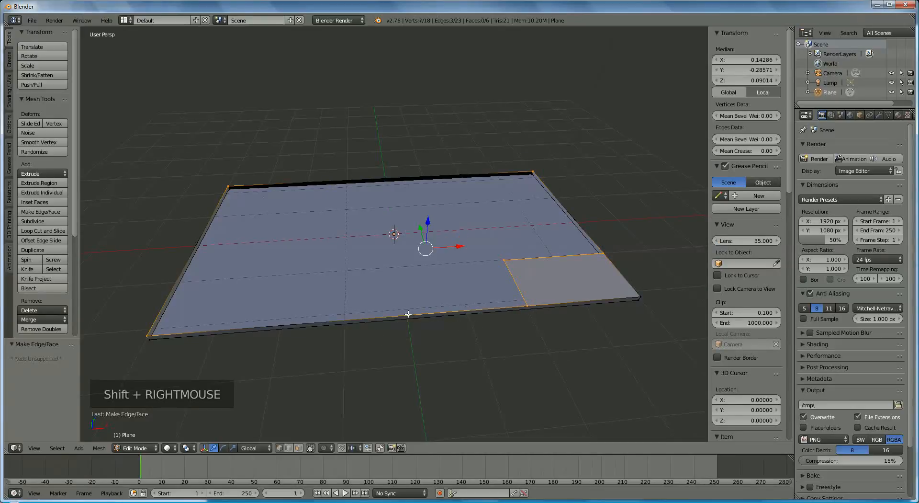
pyautogui.keyDown('shift'); pyautogui.rightClick(281, 324); pyautogui.keyUp('shift')
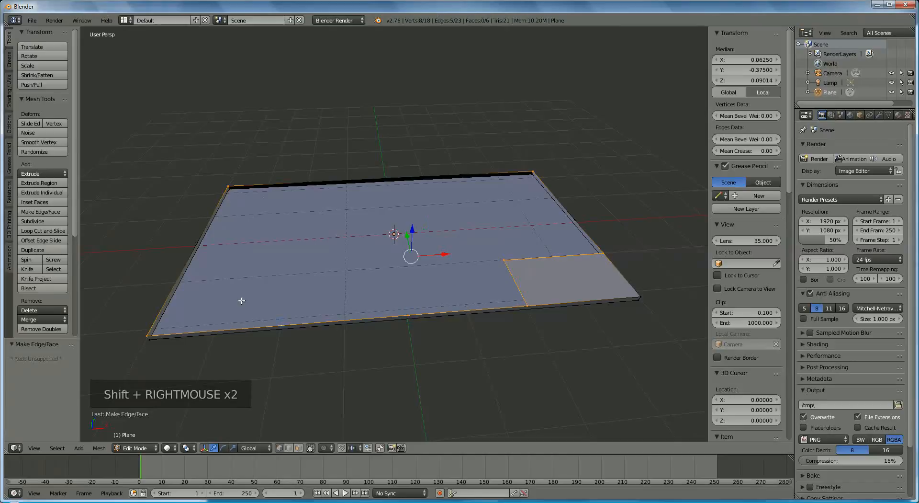
pyautogui.keyDown('shift'); pyautogui.rightClick(196, 243); pyautogui.keyUp('shift')
pyautogui.keyDown('shift'); pyautogui.rightClick(306, 180); pyautogui.keyUp('shift')
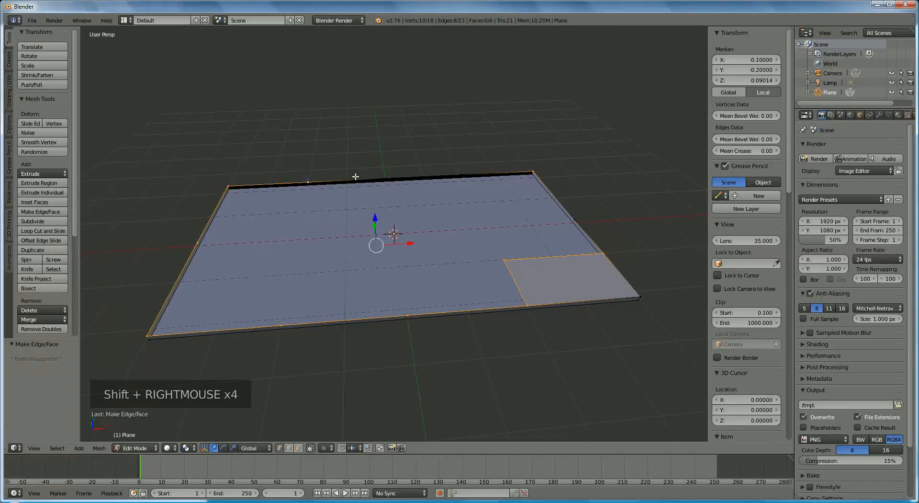
pyautogui.keyDown('shift'); pyautogui.rightClick(384, 177); pyautogui.keyUp('shift')
pyautogui.keyDown('shift'); pyautogui.rightClick(459, 174); pyautogui.keyUp('shift')
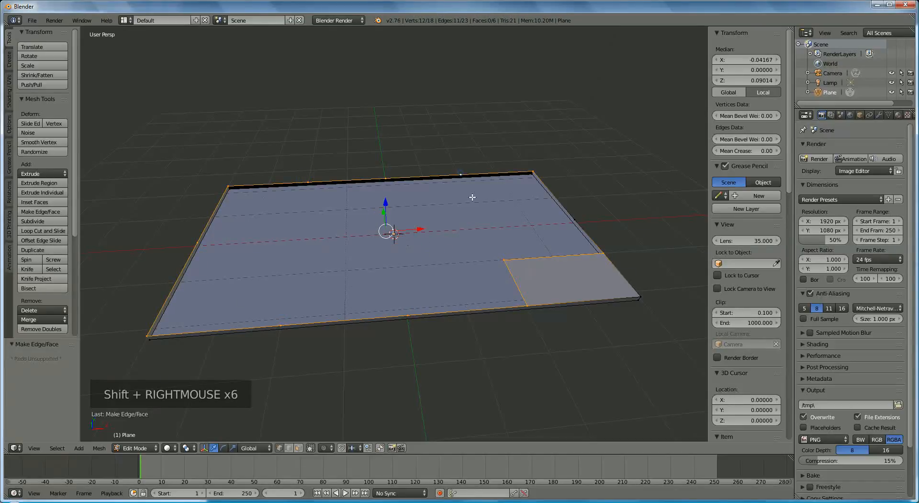
pyautogui.keyDown('shift'); pyautogui.rightClick(573, 217); pyautogui.keyUp('shift')
# Fill the remaining outline with one large top face and view it from above.
pyautogui.press('f')
pyautogui.moveTo(401, 263); pyautogui.dragTo(390, 317, button='middle')
pyautogui.scroll(-1, 391, 302)
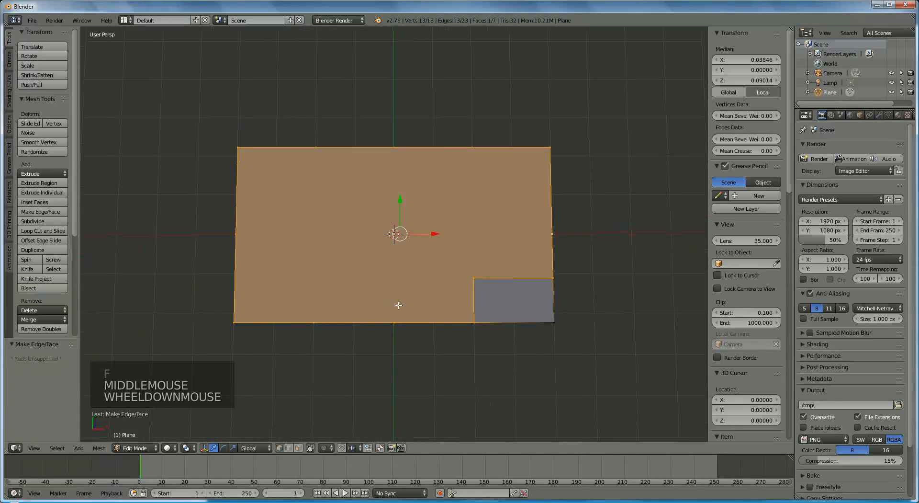
# Move the notch's top edge 0.379 along Y and its side edge 0.024 along X.
pyautogui.click(291, 447)
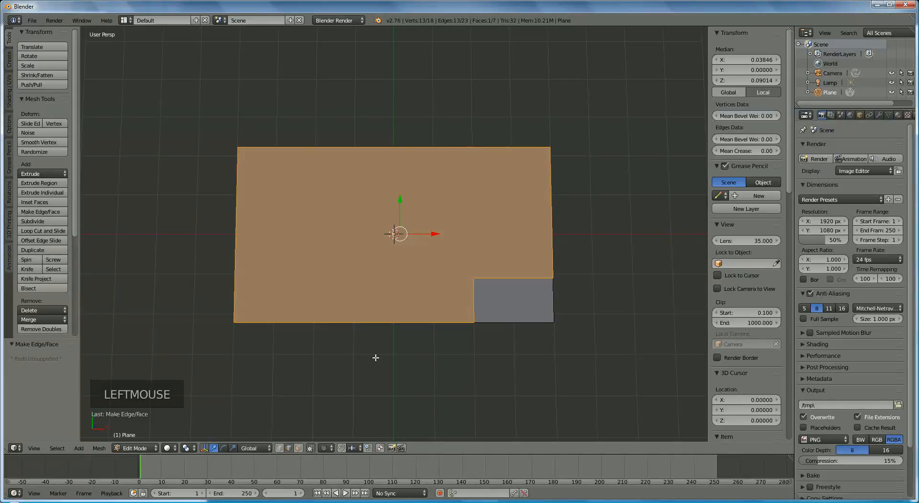
pyautogui.rightClick(525, 287)
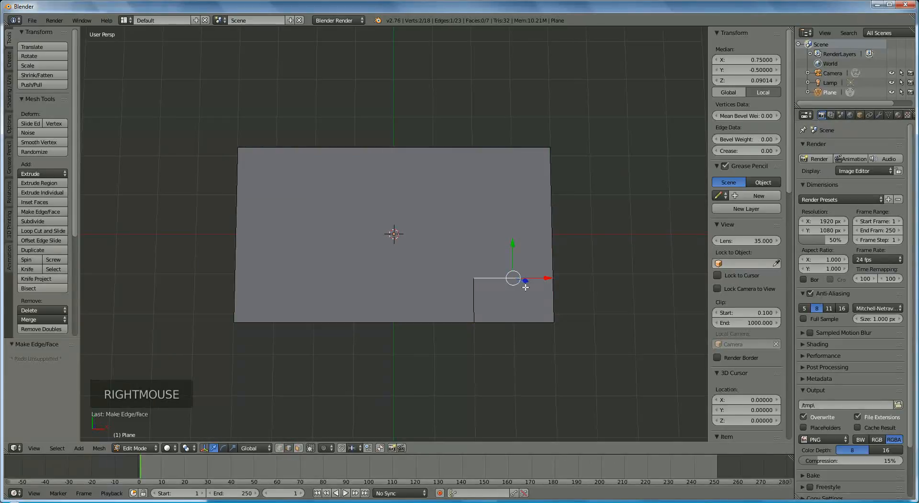
pyautogui.moveTo(514, 247); pyautogui.dragTo(514, 230)
pyautogui.rightClick(473, 298)
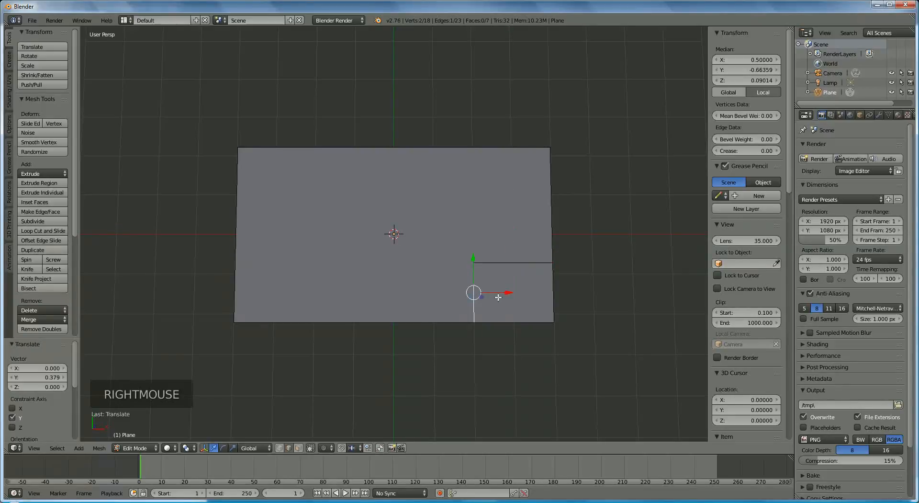
pyautogui.moveTo(504, 296); pyautogui.dragTo(505, 295)
pyautogui.moveTo(523, 375); pyautogui.dragTo(548, 272, button='middle')
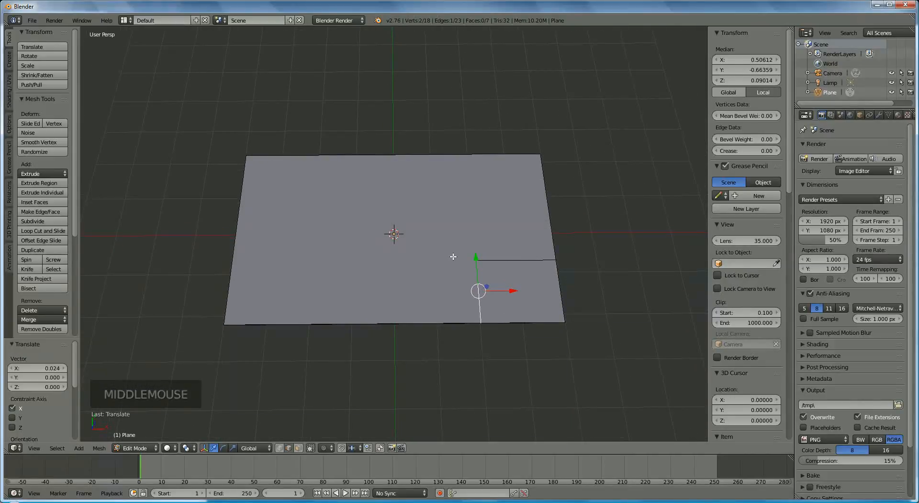
# Select the plane's large top face in face select mode.
pyautogui.click(298, 448)
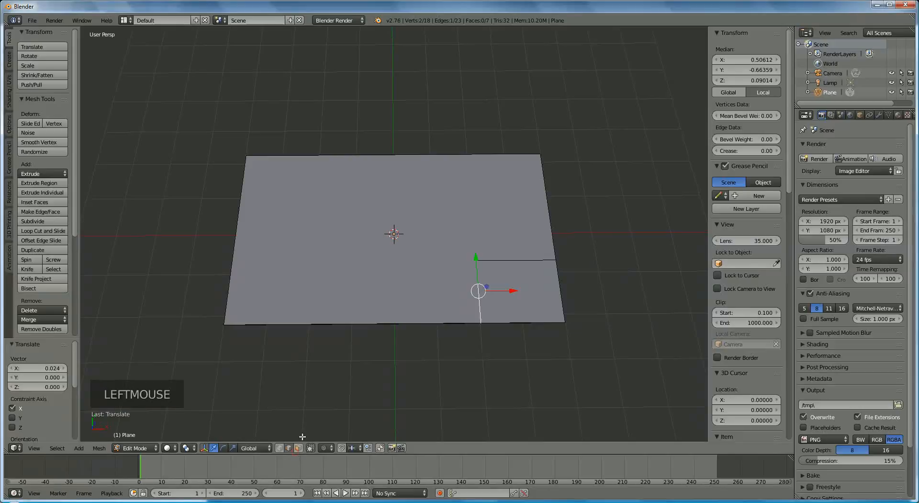
pyautogui.click(298, 448)
pyautogui.rightClick(379, 255)
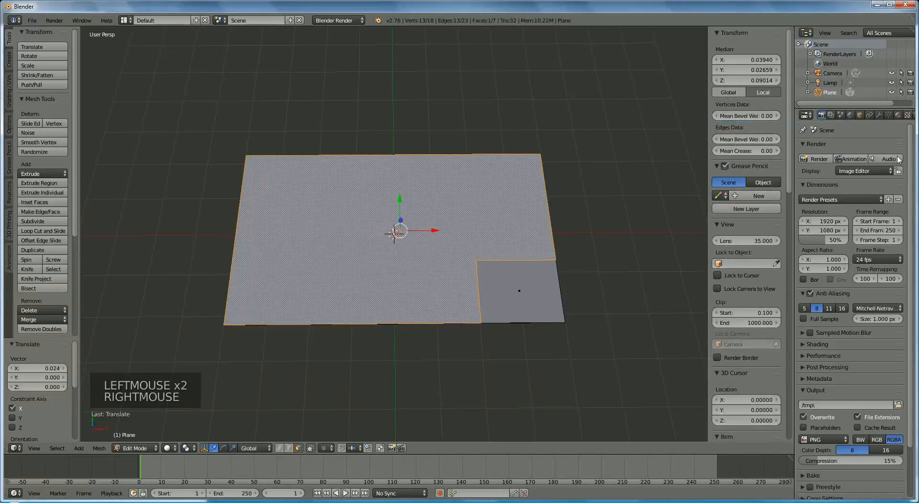
# Add a new material to the plane and name it 'blue'.
pyautogui.click(898, 115)
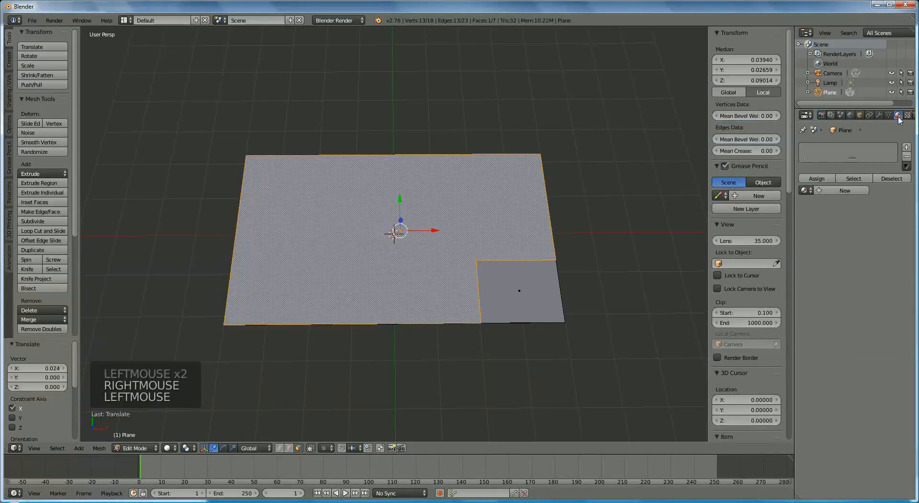
pyautogui.click(906, 147)
pyautogui.click(854, 190)
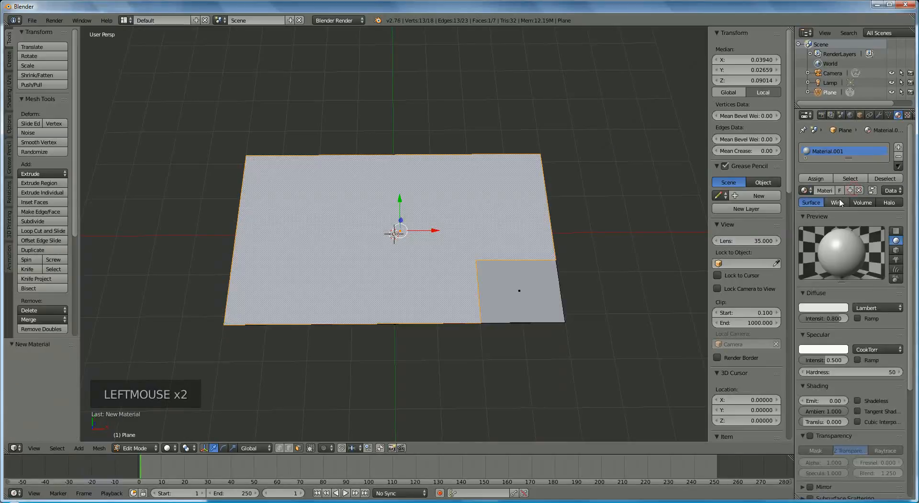
pyautogui.click(824, 190)
pyautogui.write('blue')
pyautogui.press('Return')
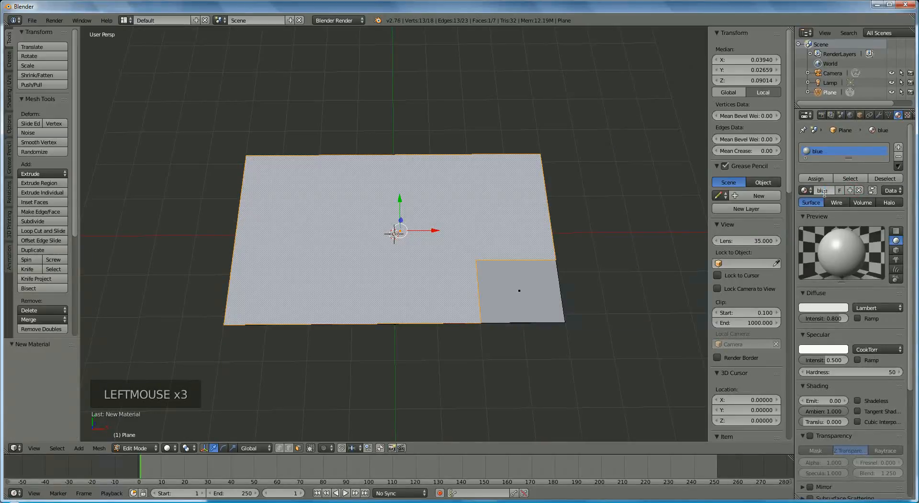
# Set the diffuse colour to cyan with diffuse and specular intensity 1.0.
pyautogui.click(827, 307)
pyautogui.click(795, 185)
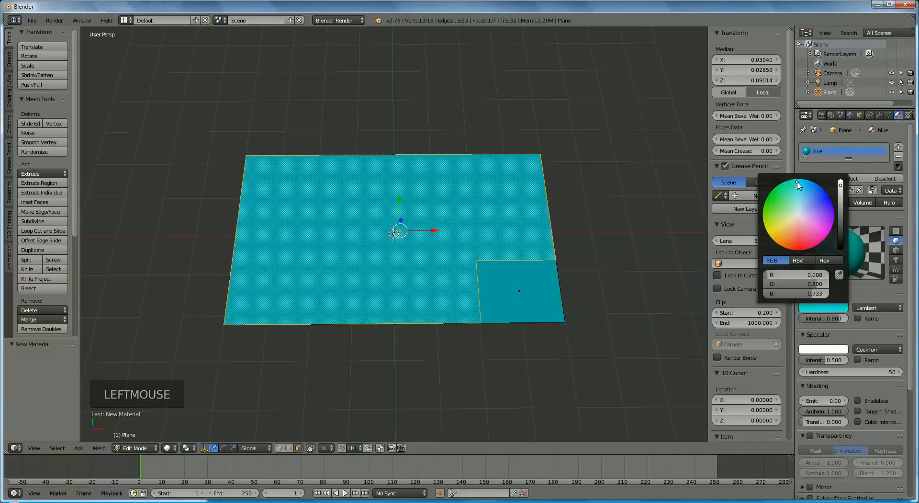
pyautogui.moveTo(834, 318); pyautogui.dragTo(857, 318)
pyautogui.moveTo(828, 364); pyautogui.dragTo(862, 364)
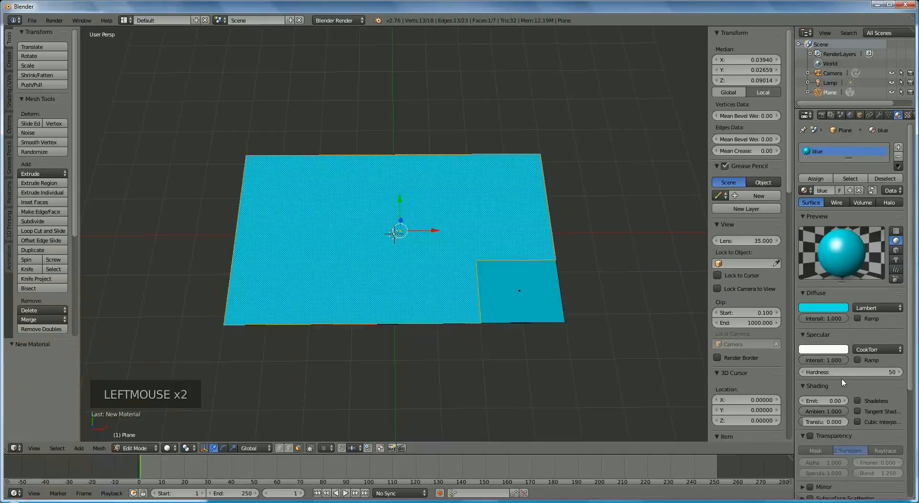
# Turn off shadow receiving and casting for the blue material.
pyautogui.scroll(-6, 838, 382)
pyautogui.scroll(-5, 839, 381)
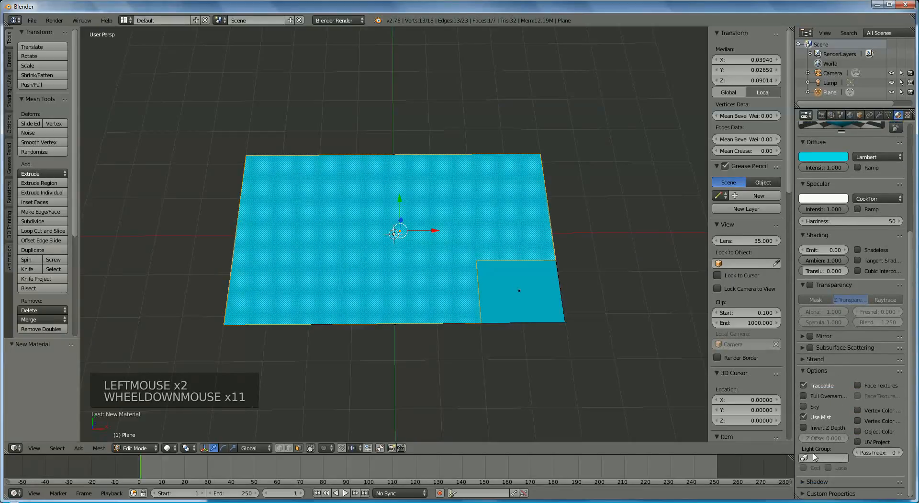
pyautogui.click(818, 481)
pyautogui.click(804, 496)
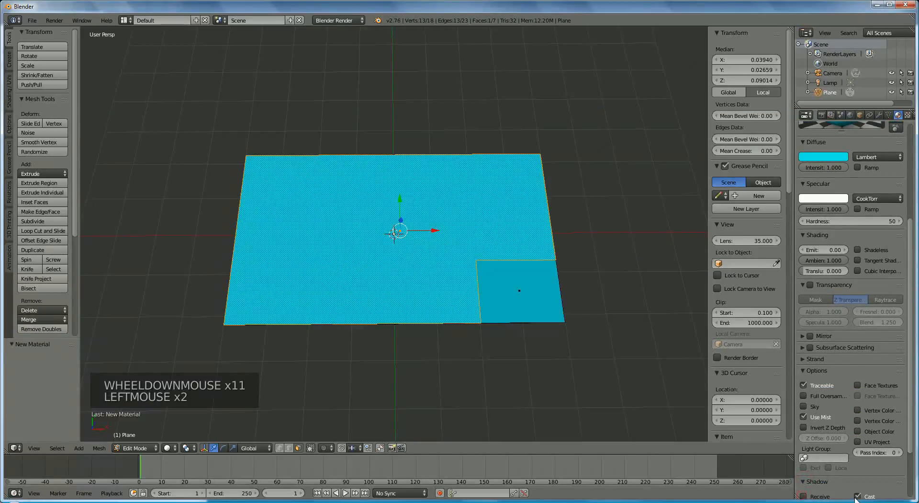
pyautogui.click(857, 495)
pyautogui.scroll(2, 862, 330)
pyautogui.scroll(11, 862, 325)
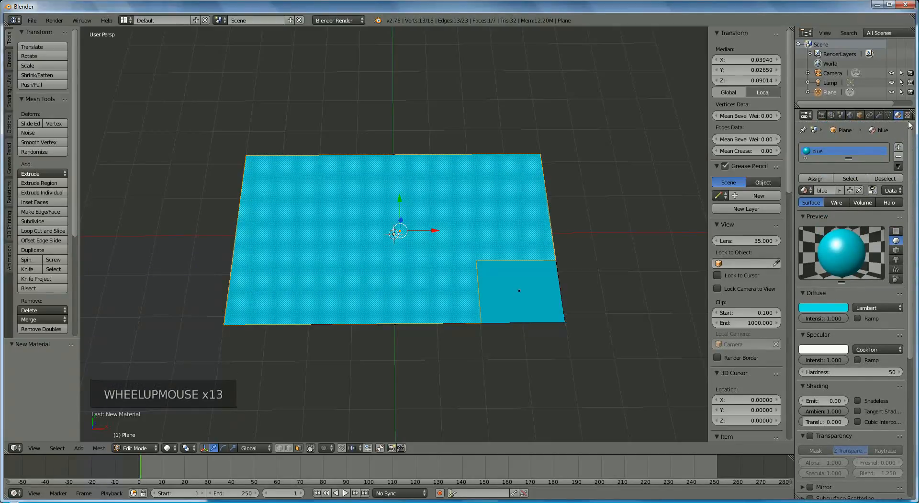
# Add a Blend texture with Diagonal progression and Object mapping coordinates.
pyautogui.click(908, 115)
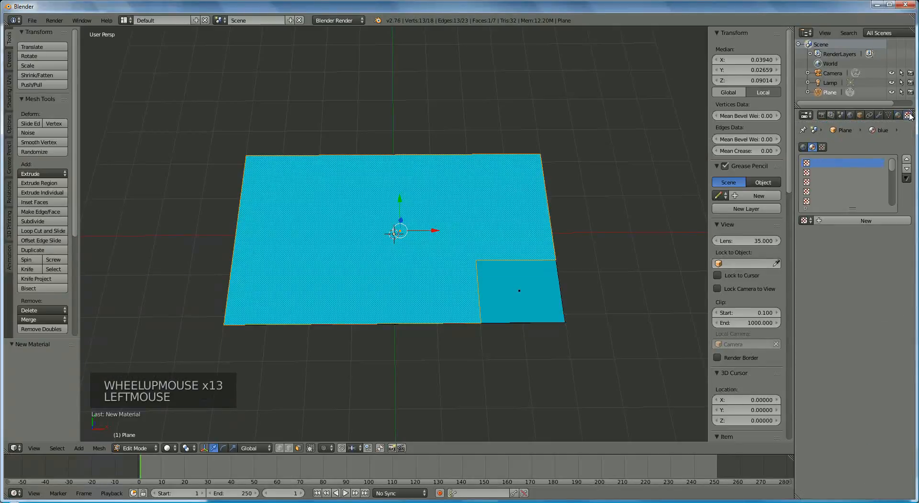
pyautogui.click(868, 221)
pyautogui.click(874, 232)
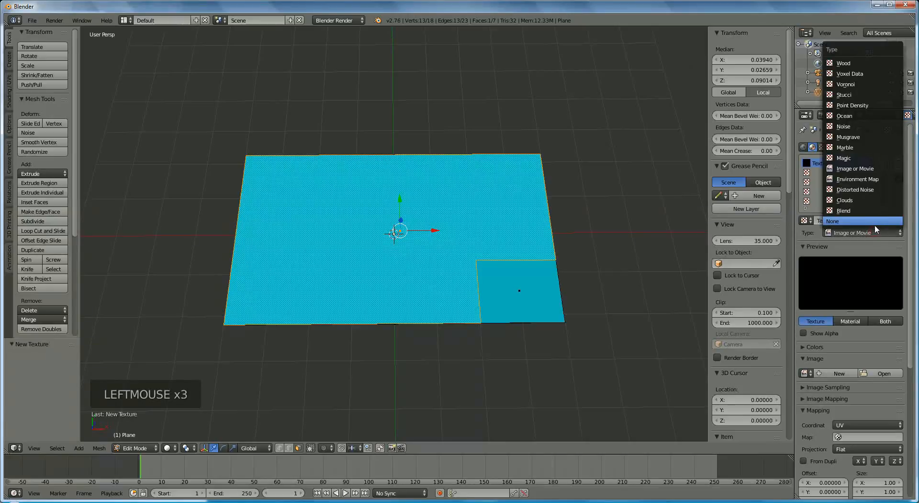
pyautogui.click(876, 211)
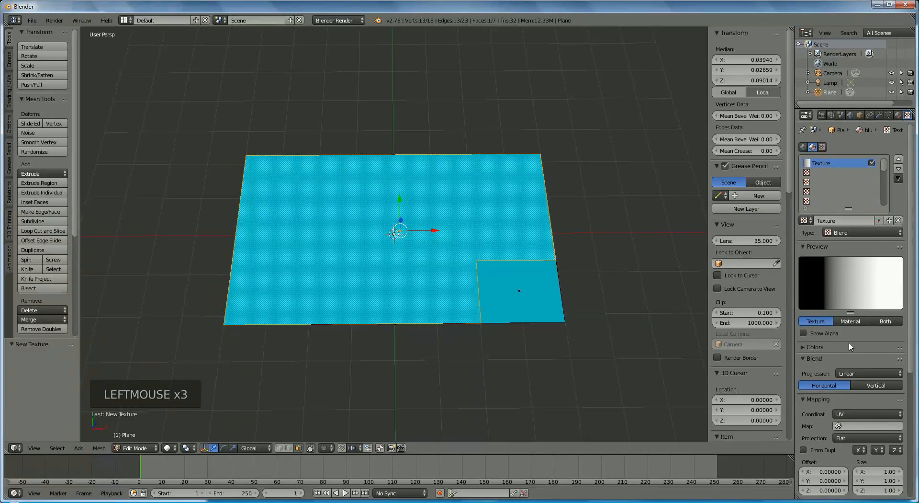
pyautogui.click(883, 372)
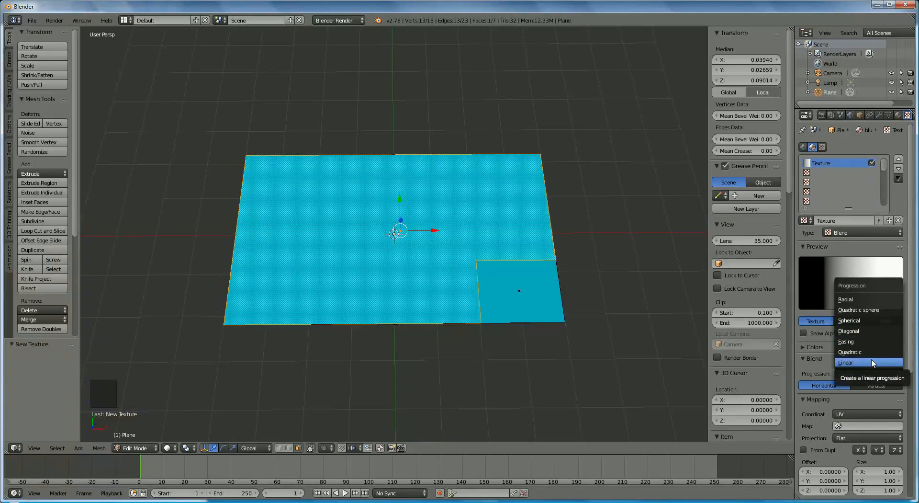
pyautogui.click(872, 331)
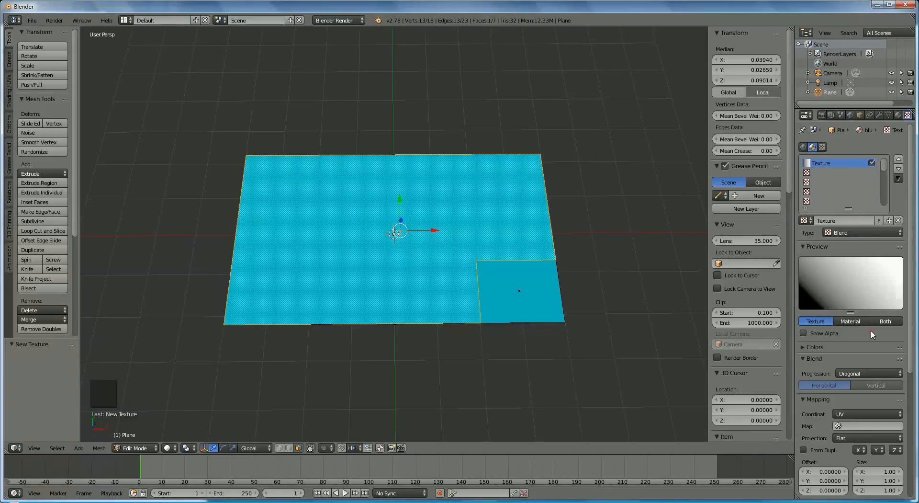
pyautogui.click(858, 414)
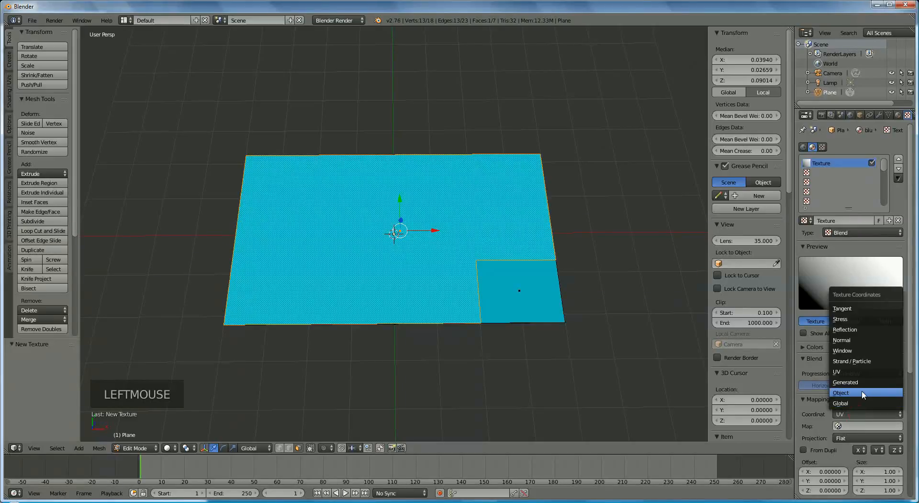
pyautogui.click(863, 393)
# Place the 3D cursor off the plane's upper right and make the camera active.
pyautogui.scroll(-4, 868, 390)
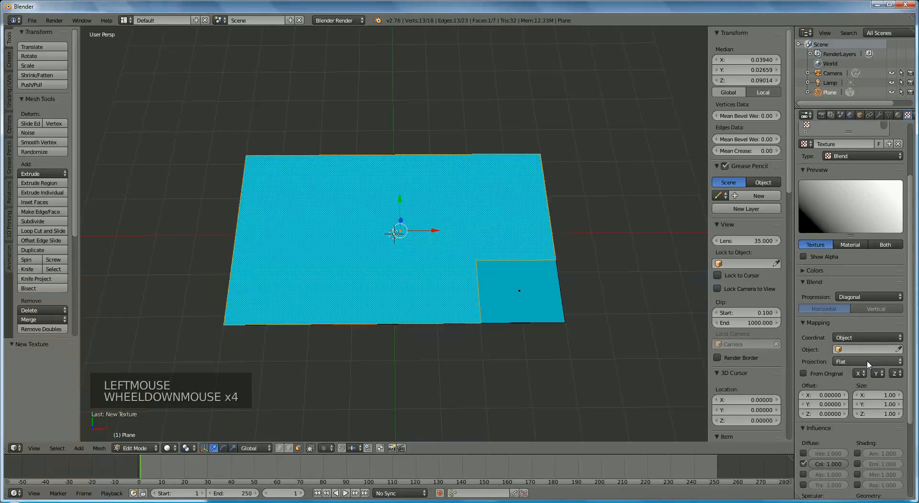
pyautogui.scroll(-7, 867, 364)
pyautogui.scroll(10, 862, 417)
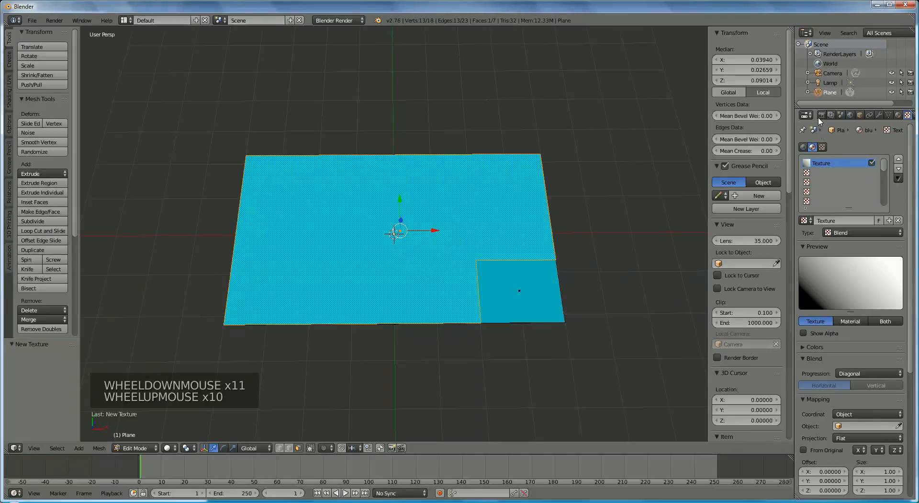
pyautogui.click(602, 132)
pyautogui.click(832, 75)
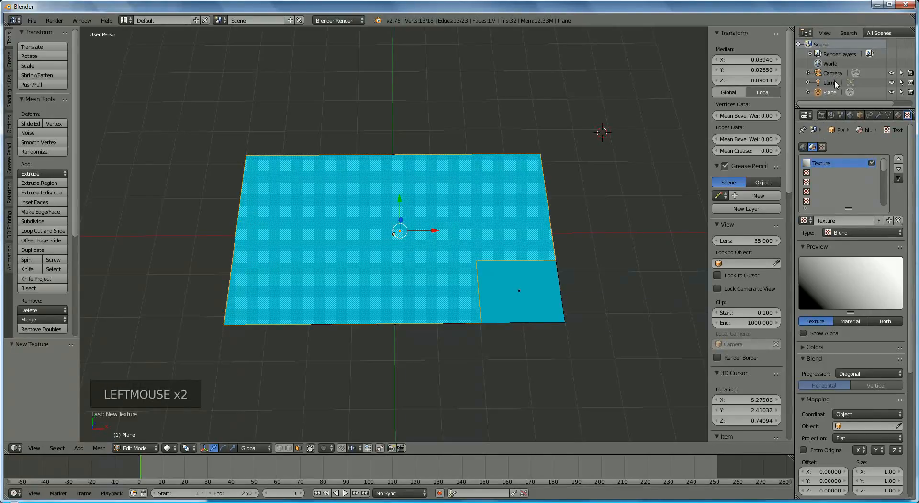
pyautogui.click(832, 76)
# With Lock Camera to View, aim the camera straight down so the cyan card fills the frame.
pyautogui.scroll(-1, 634, 268)
pyautogui.scroll(-4, 635, 268)
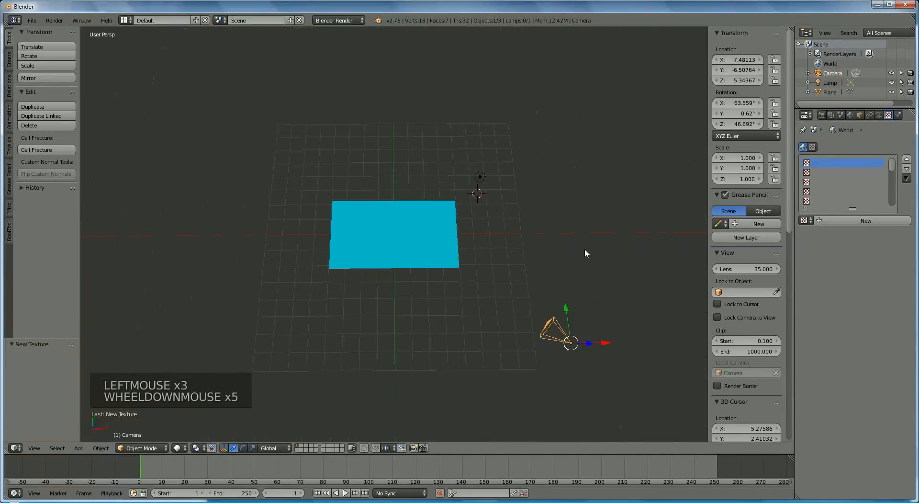
pyautogui.click(717, 317)
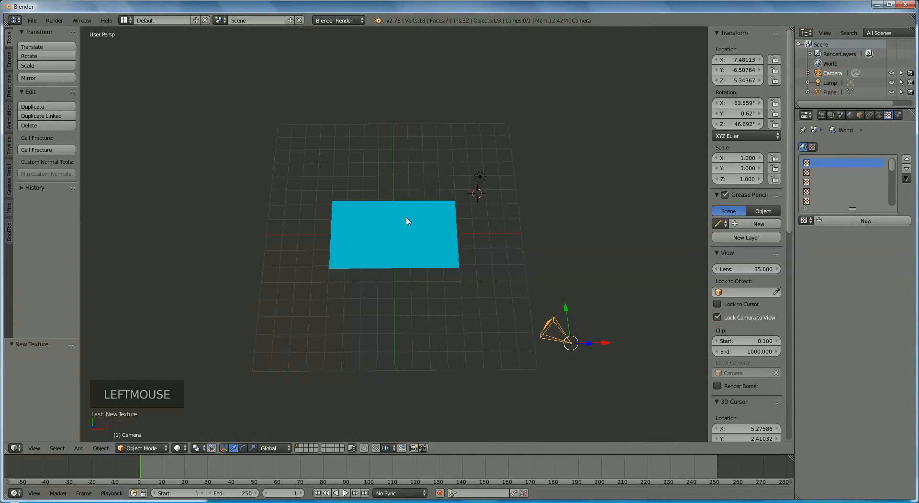
pyautogui.press('KP_0')
pyautogui.keyDown('shift'); pyautogui.moveTo(408, 271); pyautogui.dragTo(465, 336, button='middle'); pyautogui.keyUp('shift')
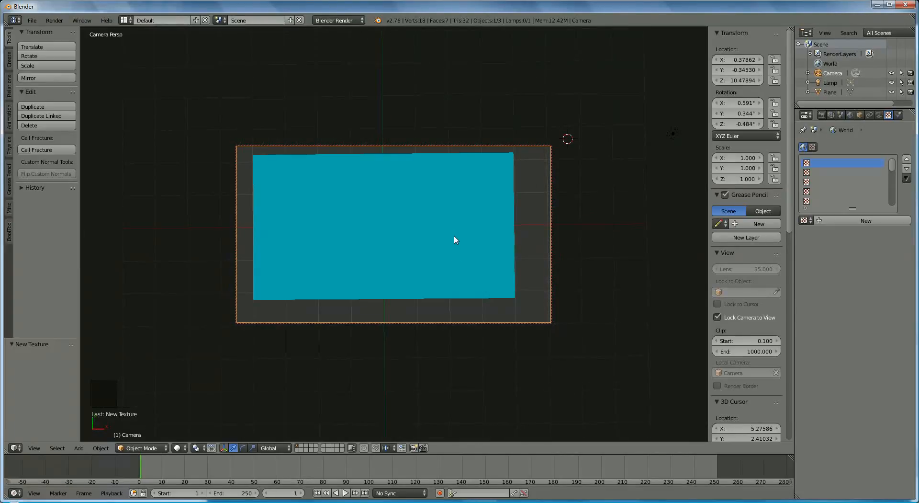
pyautogui.keyDown('shift'); pyautogui.moveTo(453, 240); pyautogui.dragTo(528, 273, button='middle'); pyautogui.keyUp('shift')
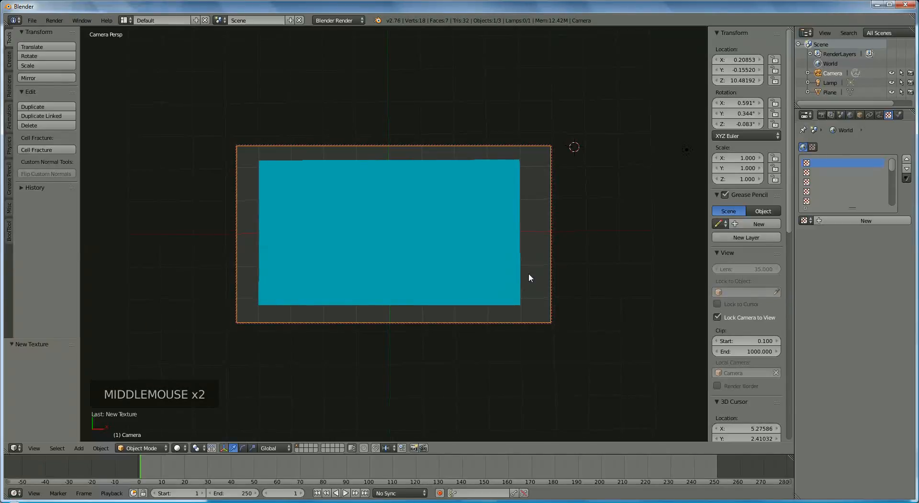
pyautogui.click(716, 316)
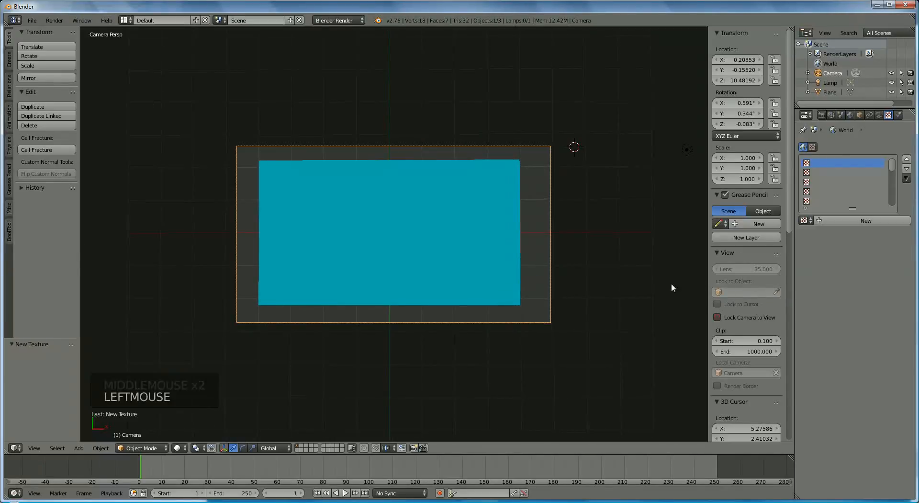
pyautogui.press('KP_0')
# Duplicate the lamp and place the copy off to the left of the original.
pyautogui.scroll(-3, 467, 244)
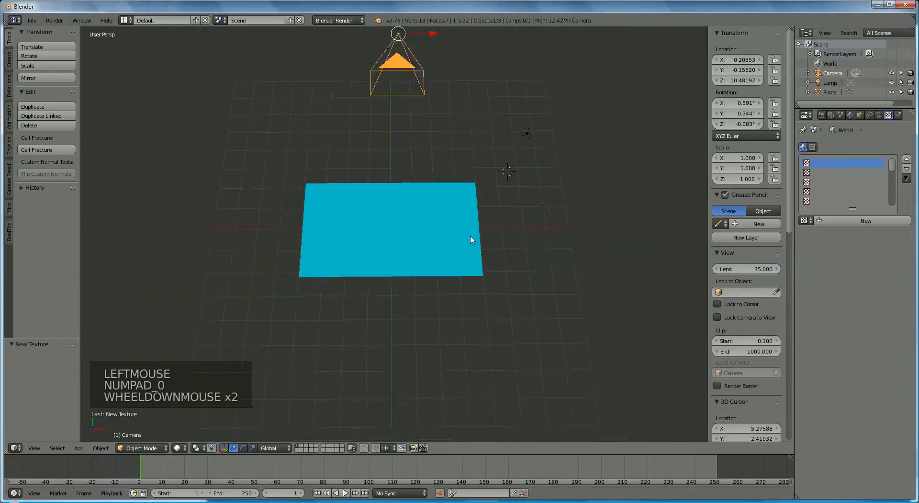
pyautogui.rightClick(503, 156)
pyautogui.moveTo(502, 157); pyautogui.dragTo(504, 191, button='middle')
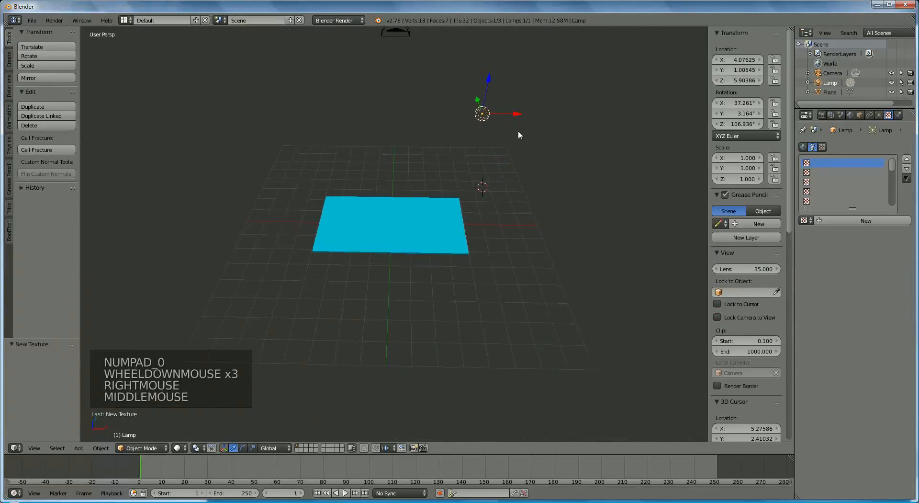
pyautogui.moveTo(513, 114); pyautogui.dragTo(493, 112)
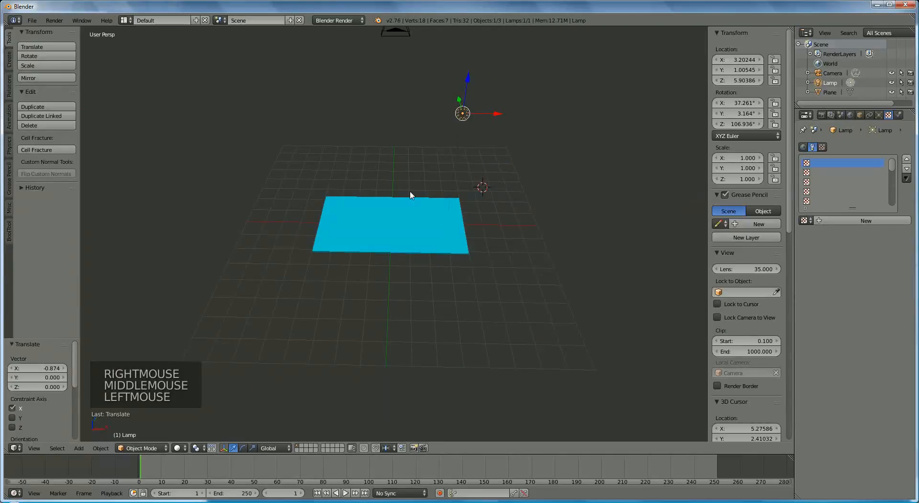
pyautogui.hotkey('shift', 'd')
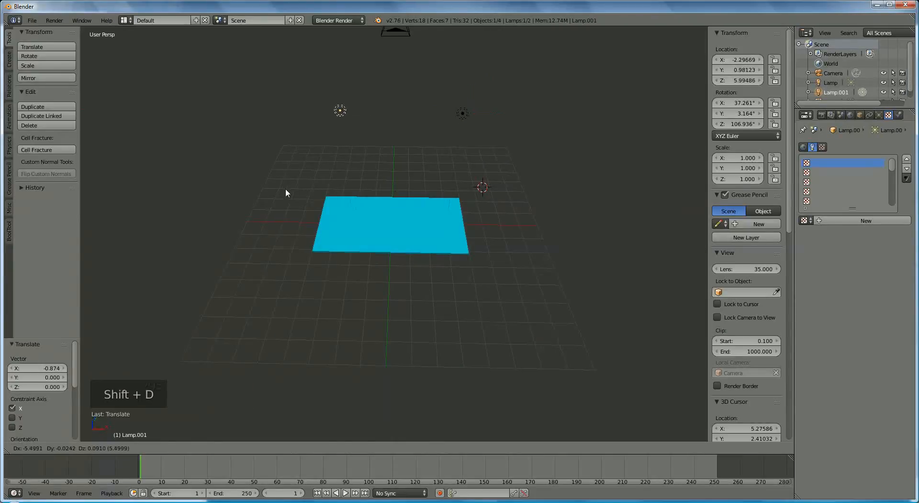
pyautogui.click(280, 188)
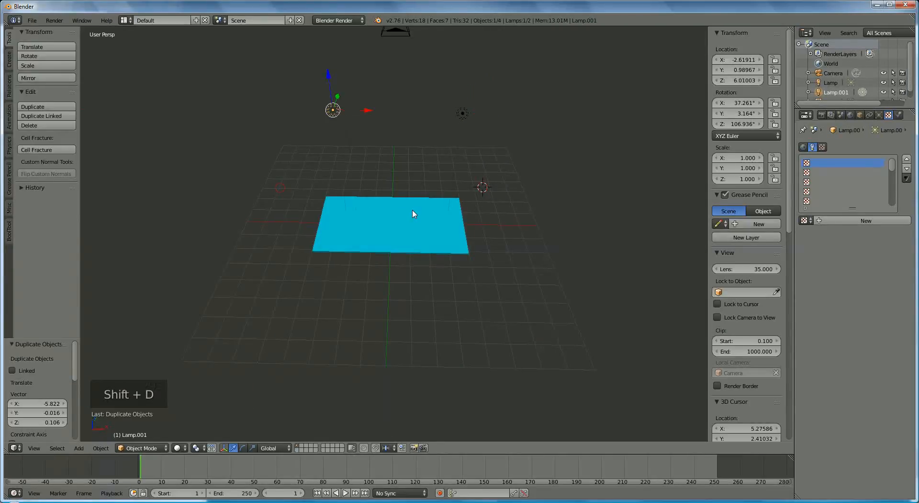
# Render a test image of the cyan plane, then delete the duplicate lamp Lamp.001.
pyautogui.click(821, 115)
pyautogui.click(826, 160)
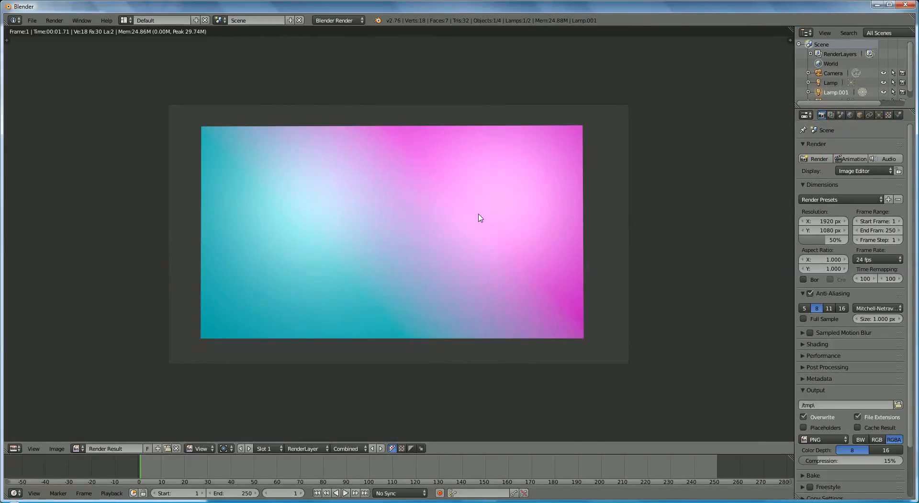
pyautogui.click(14, 447)
pyautogui.click(21, 446)
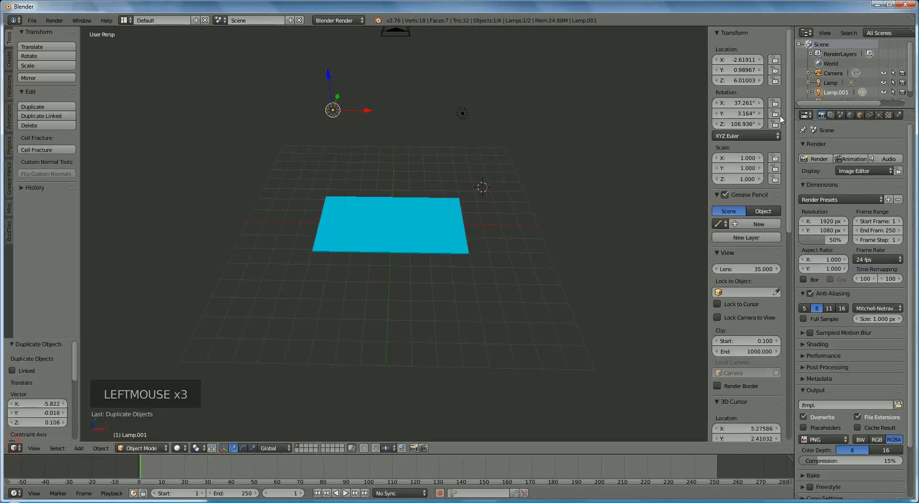
pyautogui.rightClick(843, 95)
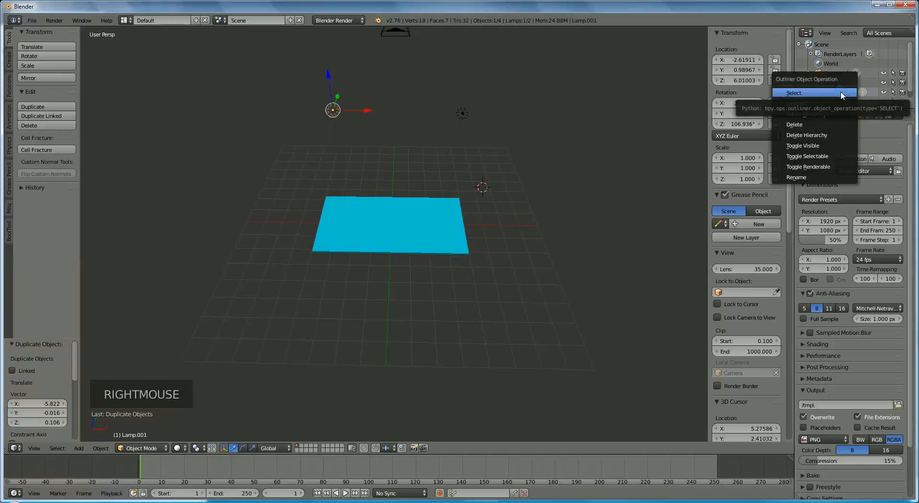
pyautogui.click(833, 124)
# Delete the original Lamp from the Outliner.
pyautogui.rightClick(838, 83)
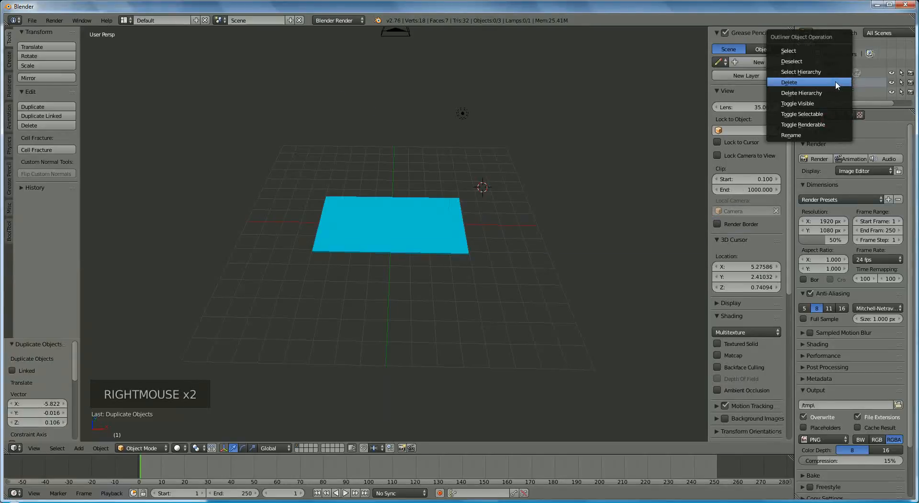
pyautogui.click(837, 82)
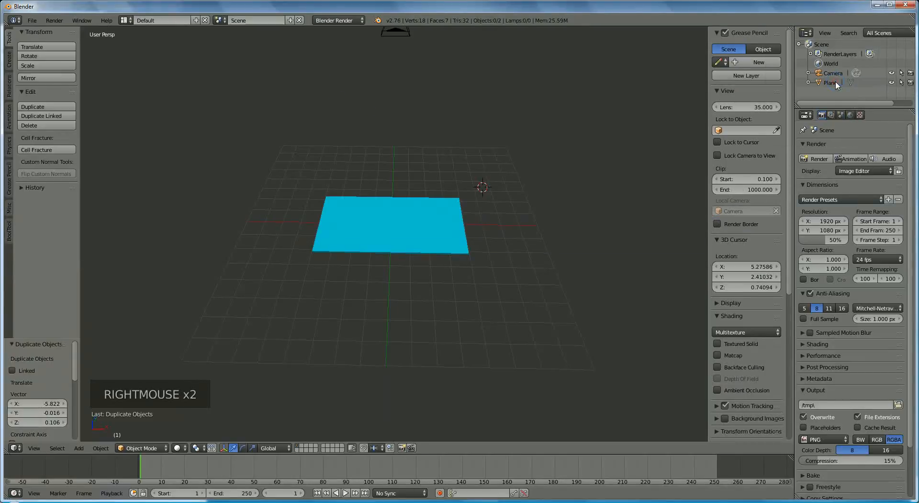
# Turn on environment lighting in the World settings with the colour set to White.
pyautogui.click(850, 116)
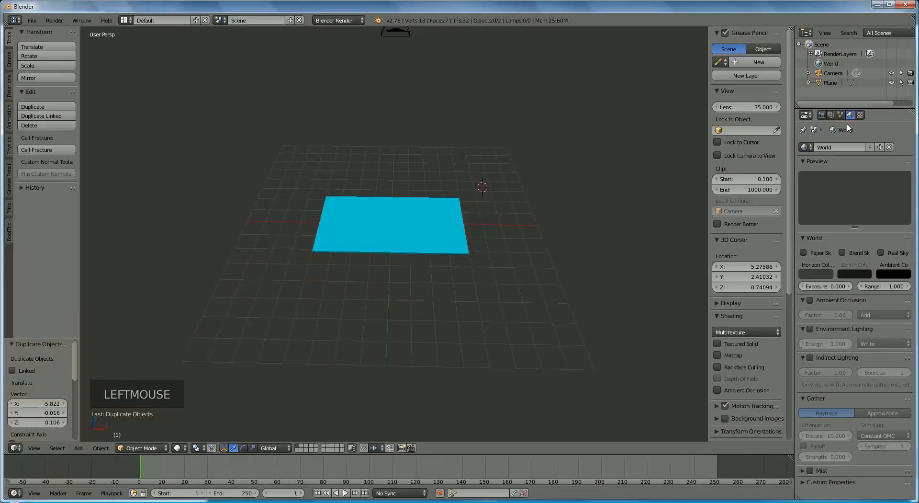
pyautogui.click(811, 330)
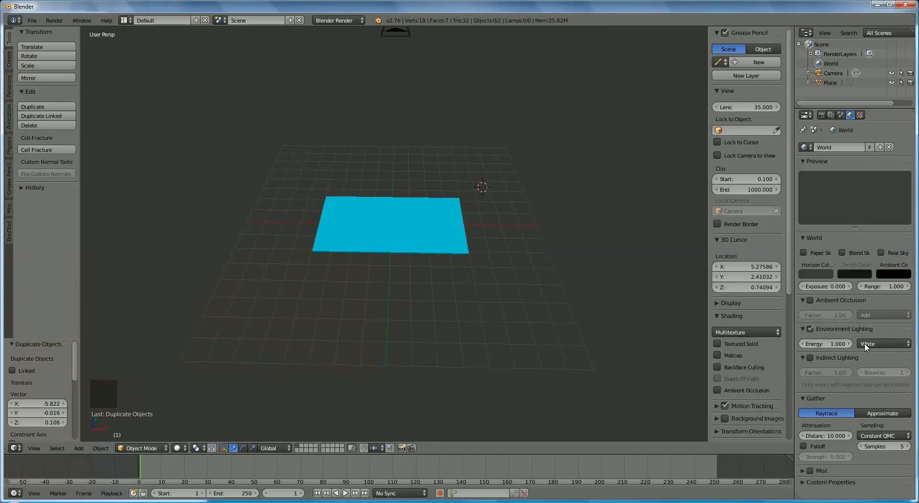
pyautogui.click(891, 345)
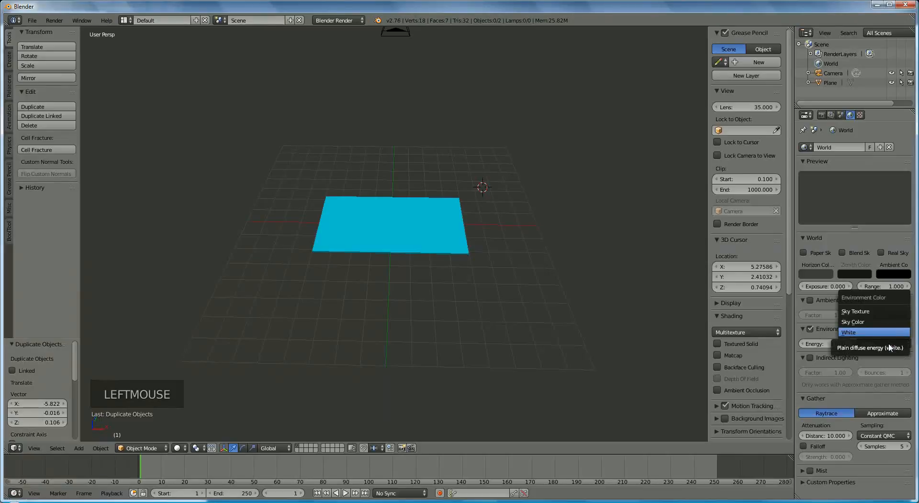
pyautogui.click(883, 334)
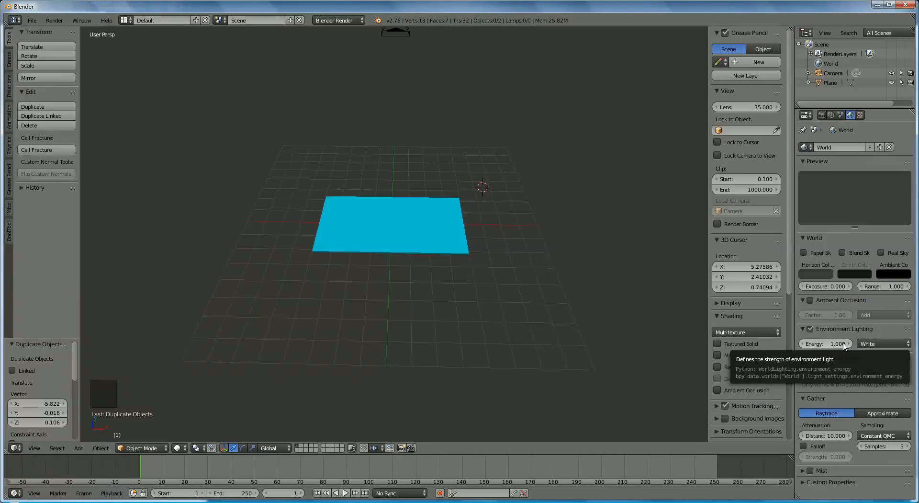
# Render a test image with the environment lighting and return to the 3D View.
pyautogui.click(821, 115)
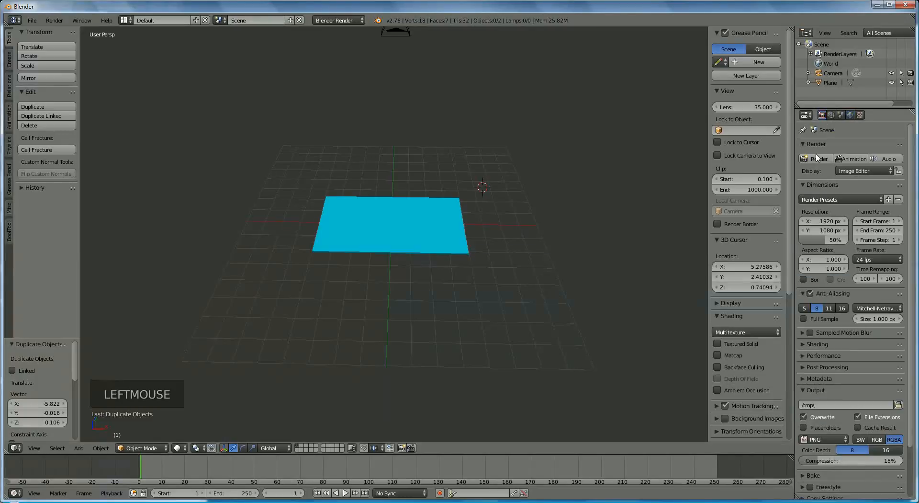
pyautogui.click(817, 158)
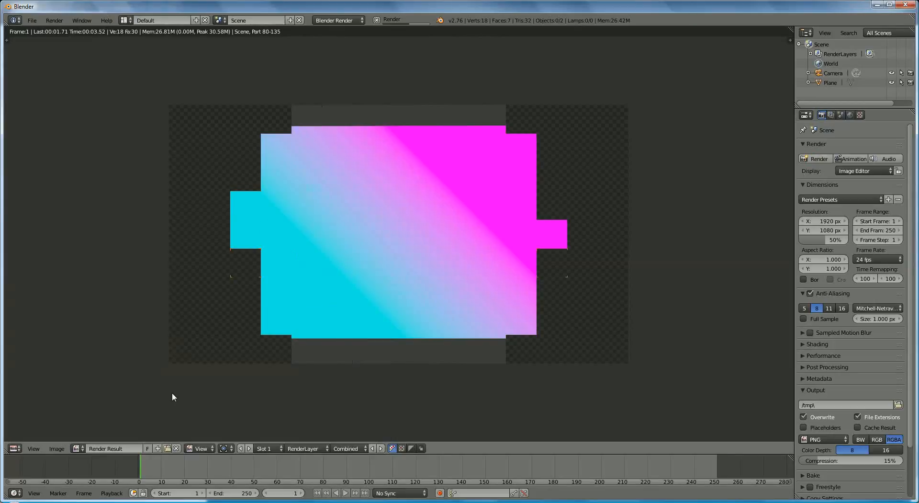
pyautogui.click(15, 448)
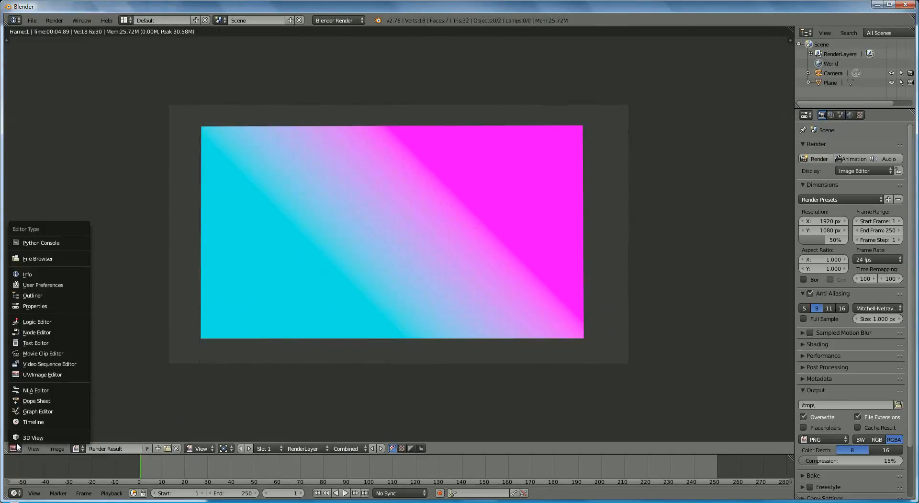
pyautogui.click(26, 437)
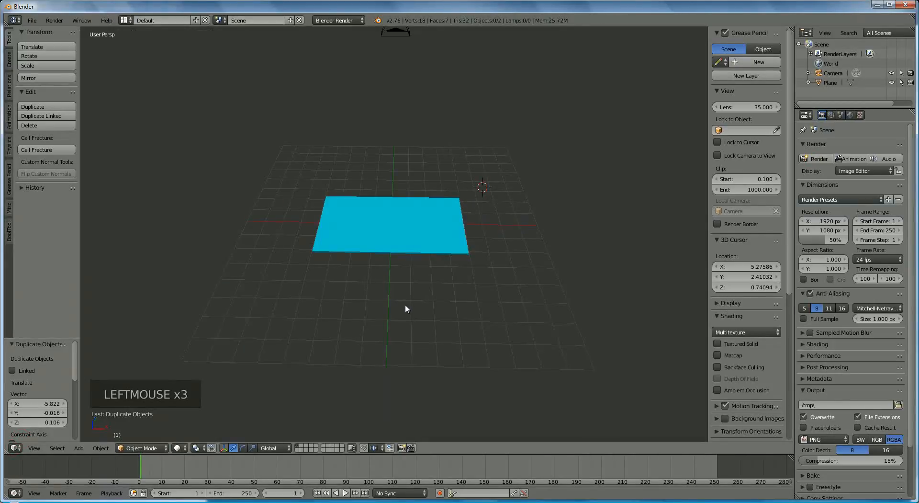
# Put the cyan plane into Edit Mode and select its small corner face.
pyautogui.scroll(1, 405, 304)
pyautogui.moveTo(446, 289); pyautogui.dragTo(386, 312, button='middle')
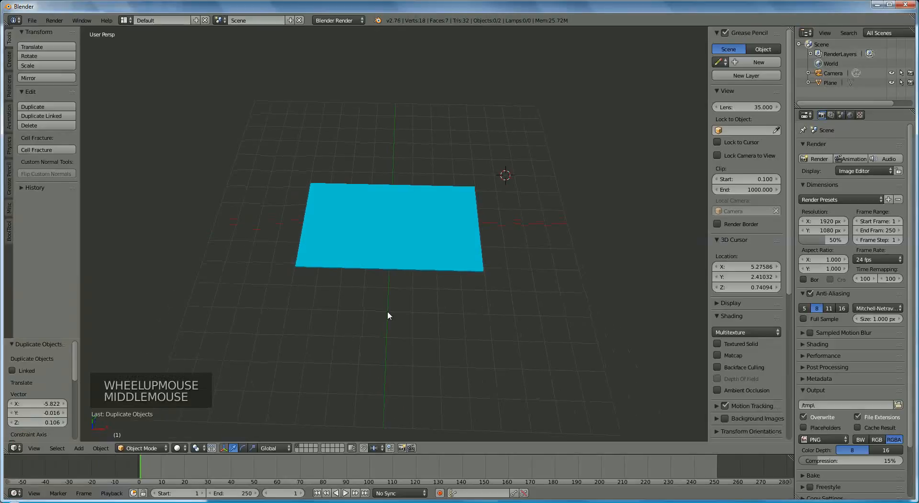
pyautogui.click(170, 444)
pyautogui.rightClick(480, 246)
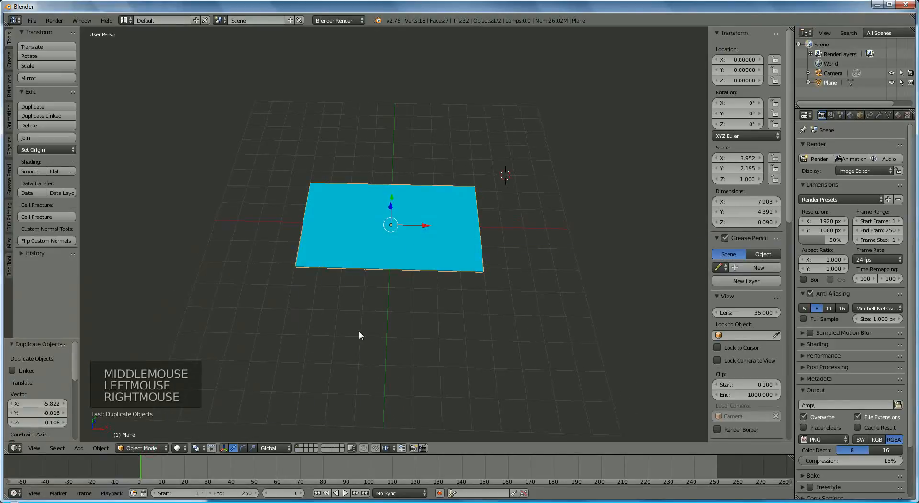
pyautogui.click(150, 448)
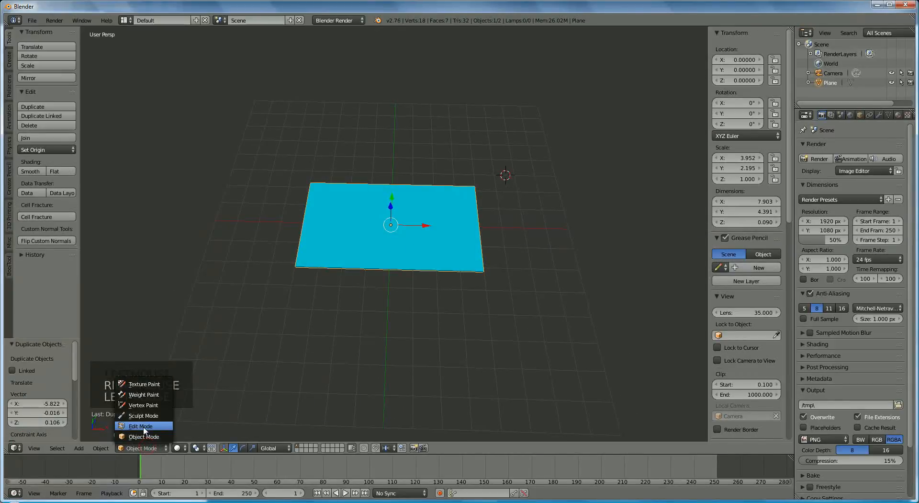
pyautogui.click(131, 470)
pyautogui.keyDown('shift'); pyautogui.moveTo(350, 312); pyautogui.dragTo(404, 271, button='middle'); pyautogui.keyUp('shift')
pyautogui.scroll(1, 408, 363)
pyautogui.scroll(2, 441, 293)
pyautogui.scroll(1, 557, 269)
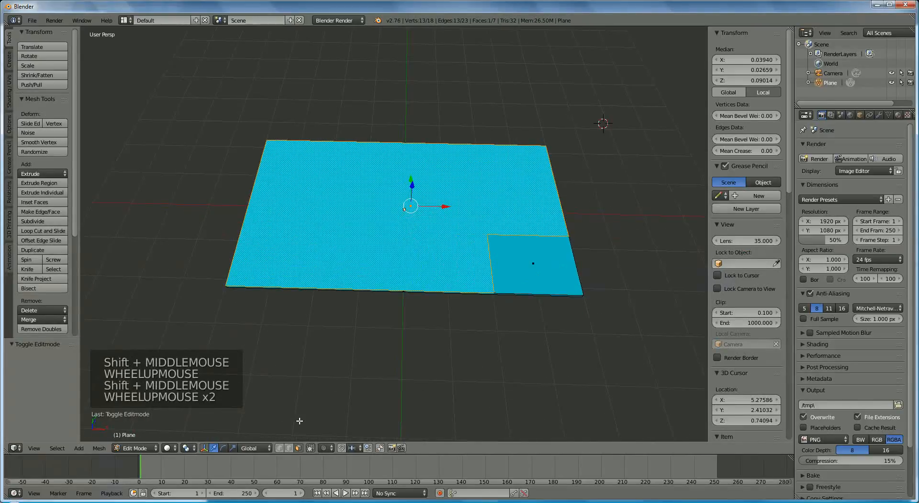
pyautogui.click(299, 448)
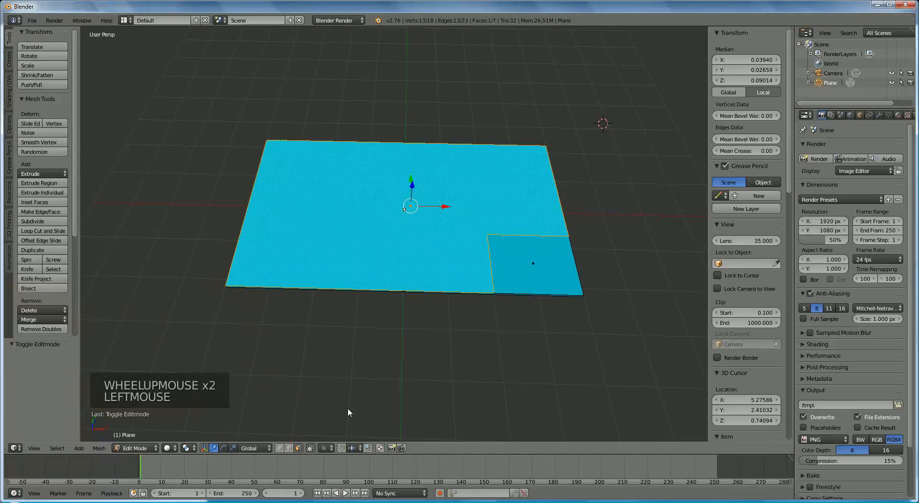
pyautogui.rightClick(500, 275)
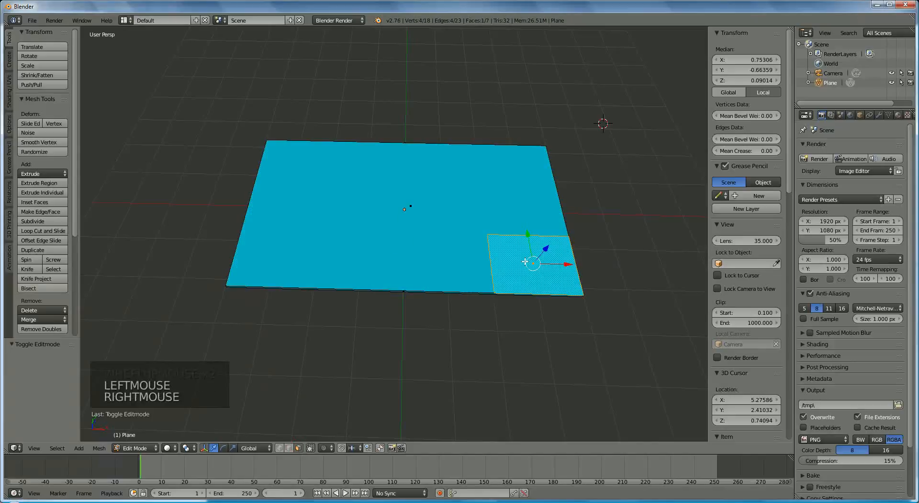
# Add a new material slot with a new material named 'white'.
pyautogui.click(897, 115)
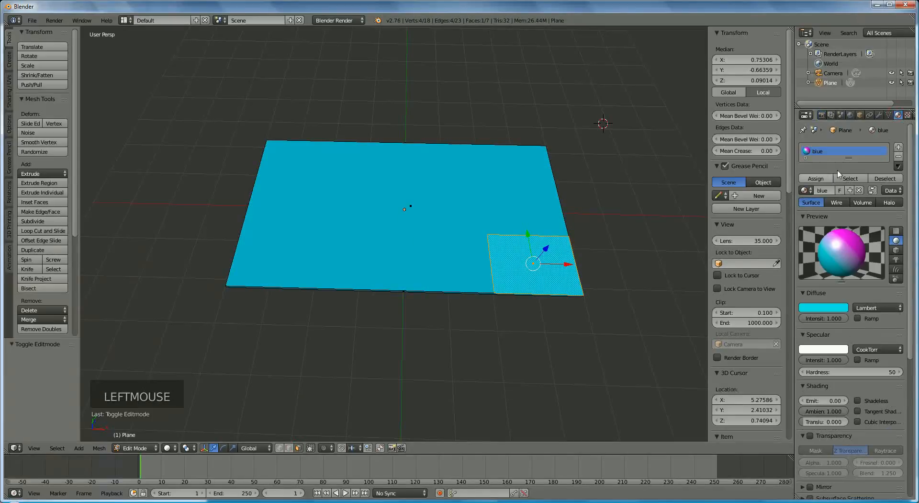
pyautogui.click(898, 149)
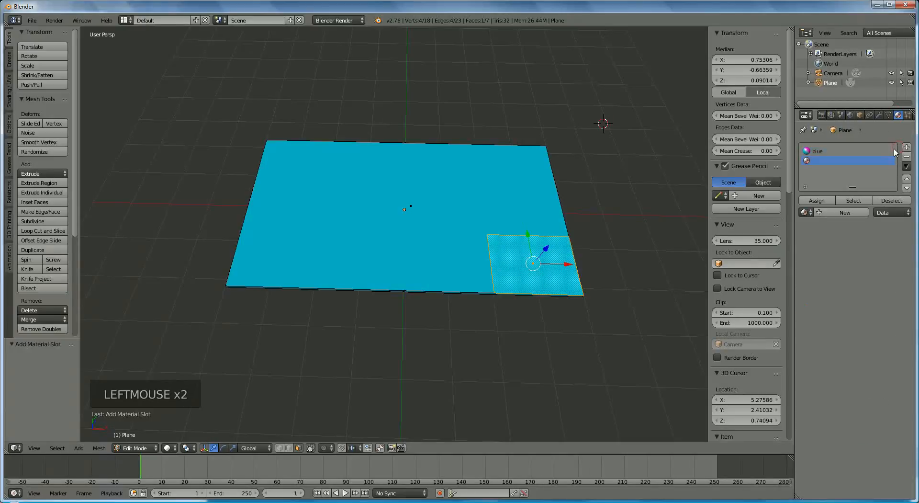
pyautogui.click(845, 213)
pyautogui.click(828, 212)
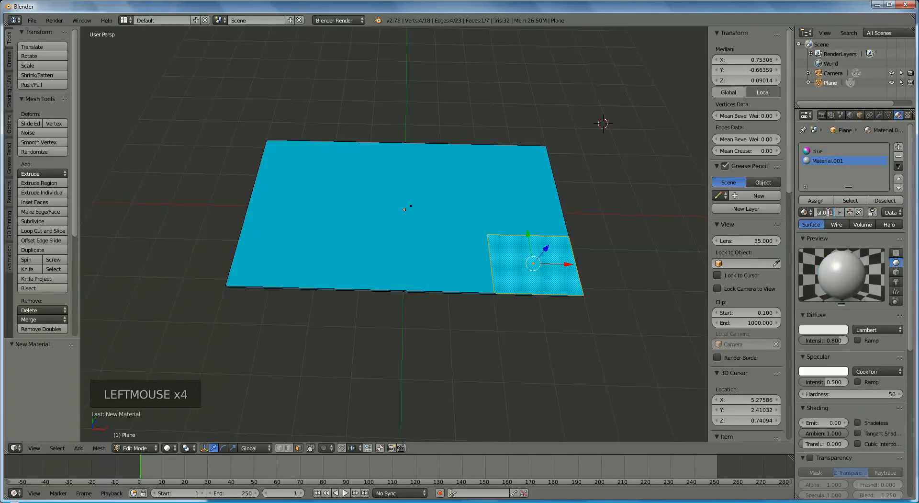
pyautogui.write('white')
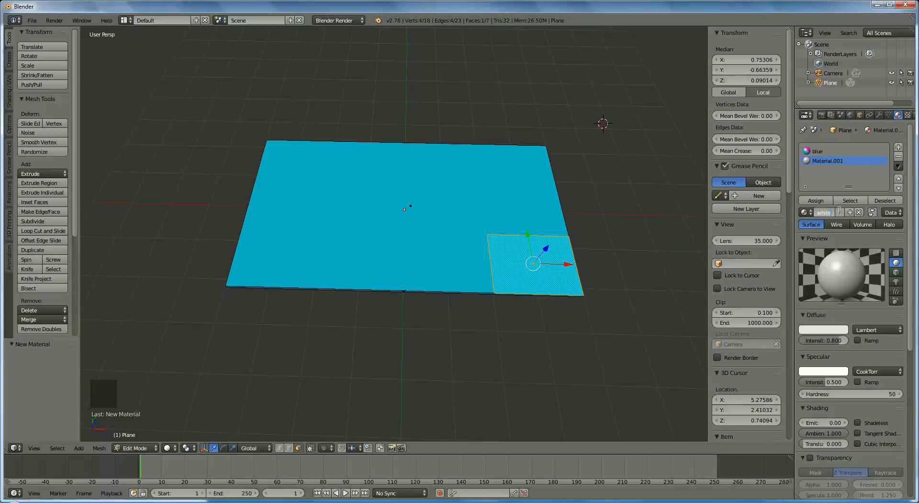
pyautogui.press('Return')
# Set the white material's diffuse and specular intensity to 1.000 and assign it to the corner face.
pyautogui.moveTo(838, 340); pyautogui.dragTo(866, 342)
pyautogui.moveTo(824, 382); pyautogui.dragTo(865, 382)
pyautogui.scroll(-5, 844, 399)
pyautogui.scroll(-11, 843, 399)
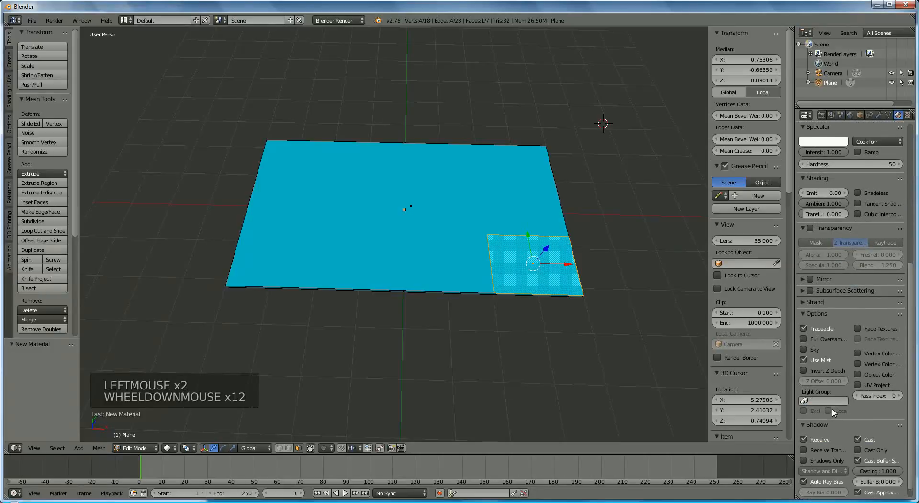
pyautogui.click(806, 425)
pyautogui.click(858, 425)
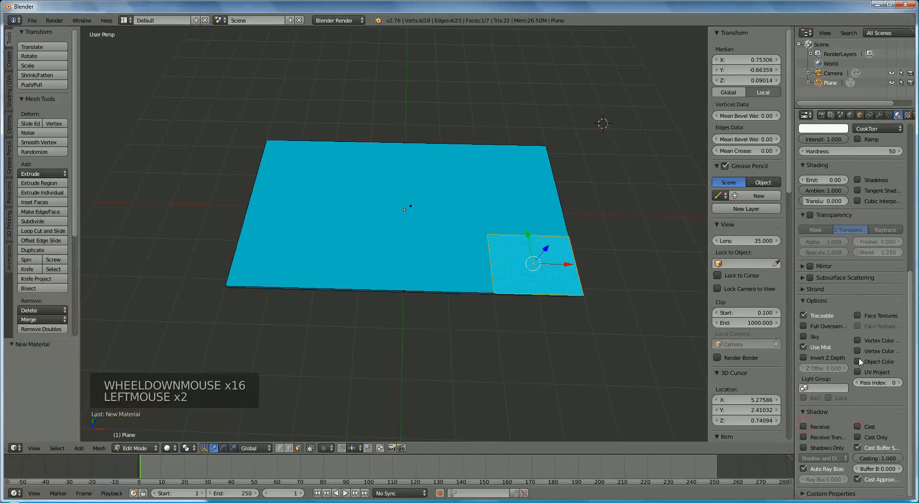
pyautogui.scroll(8, 845, 362)
pyautogui.scroll(7, 833, 361)
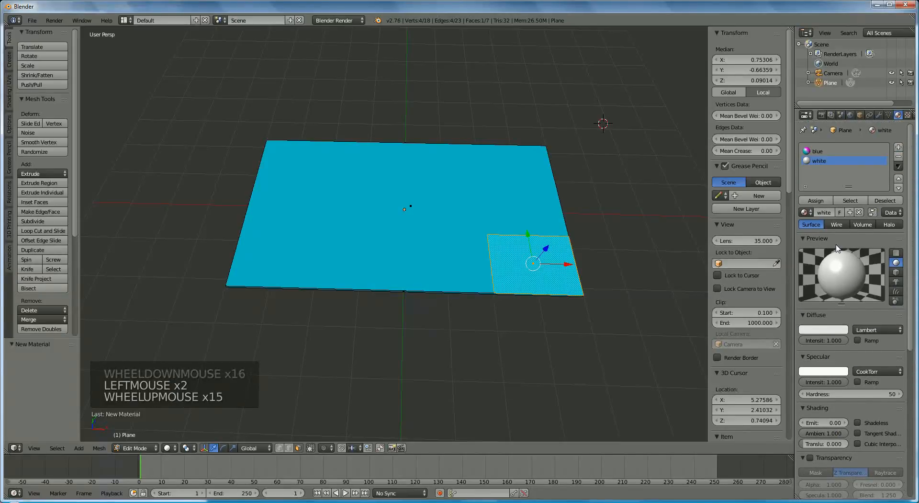
pyautogui.click(816, 201)
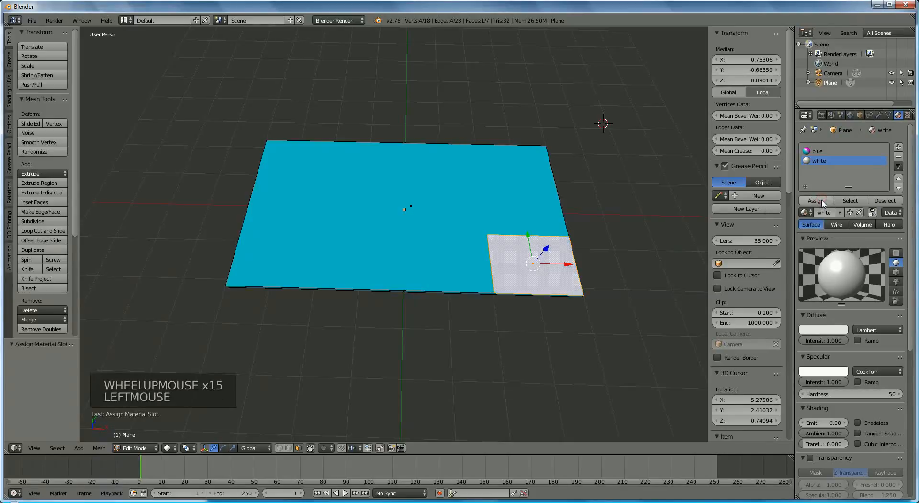
pyautogui.click(908, 118)
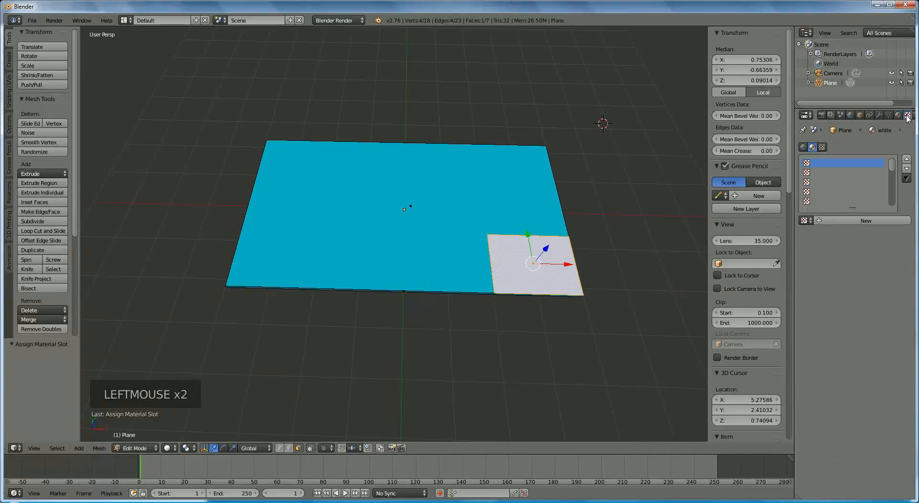
# Add a new image texture loaded from D:\blender\business card\qr-code.jpg.
pyautogui.click(847, 221)
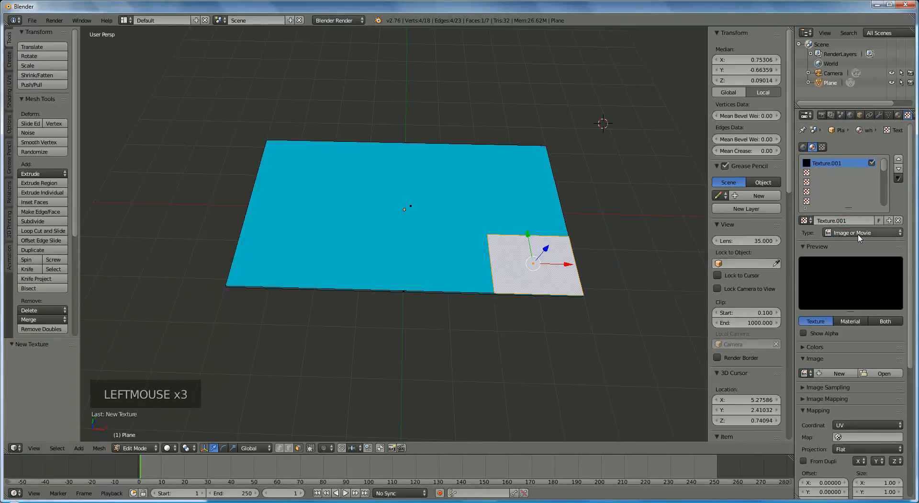
pyautogui.click(882, 373)
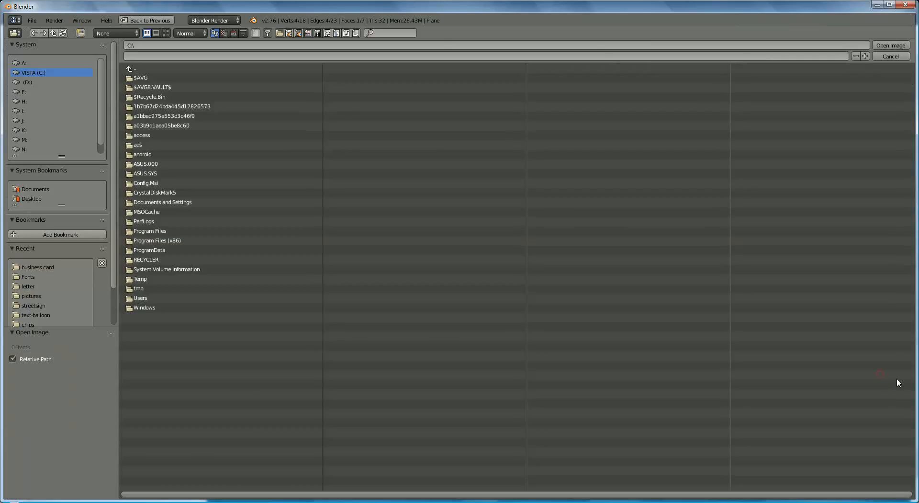
pyautogui.click(33, 83)
pyautogui.click(151, 88)
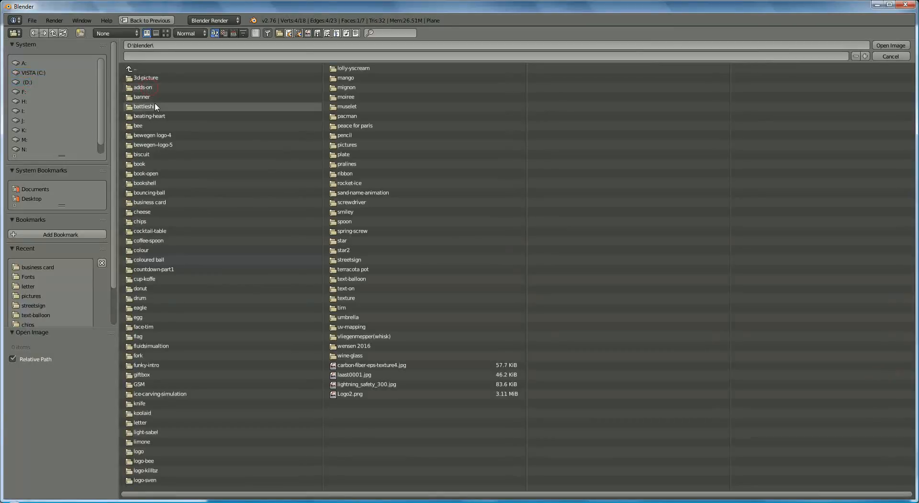
pyautogui.click(159, 201)
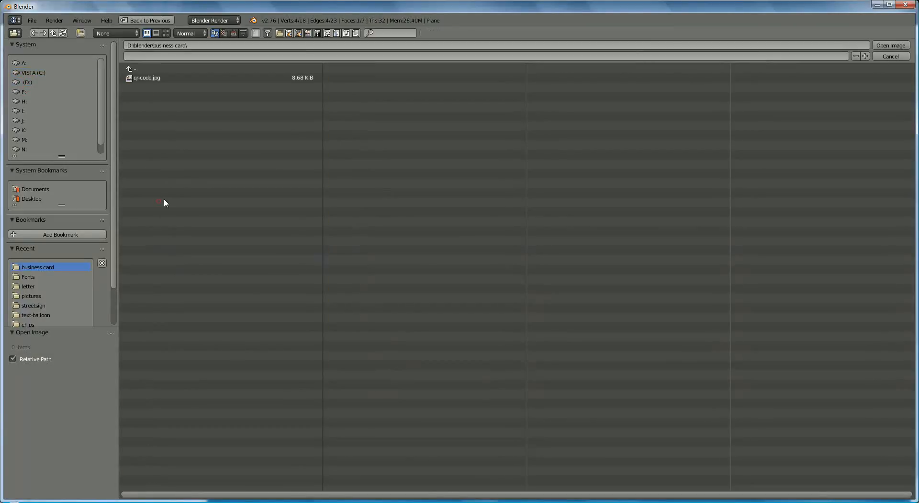
pyautogui.click(149, 79)
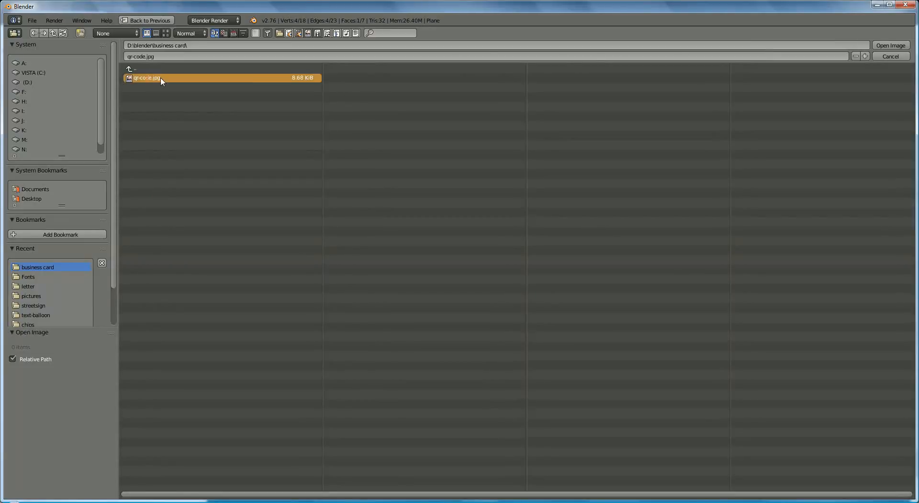
pyautogui.click(887, 45)
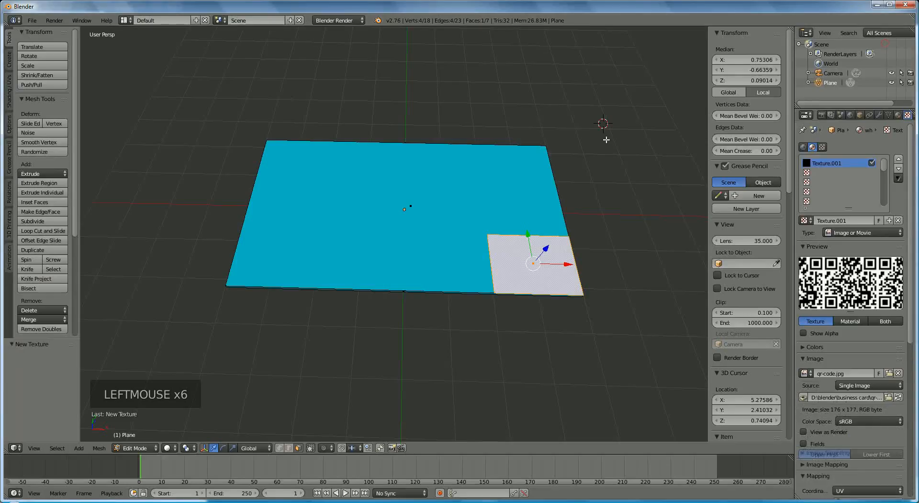
pyautogui.scroll(-3, 873, 267)
pyautogui.scroll(-2, 874, 270)
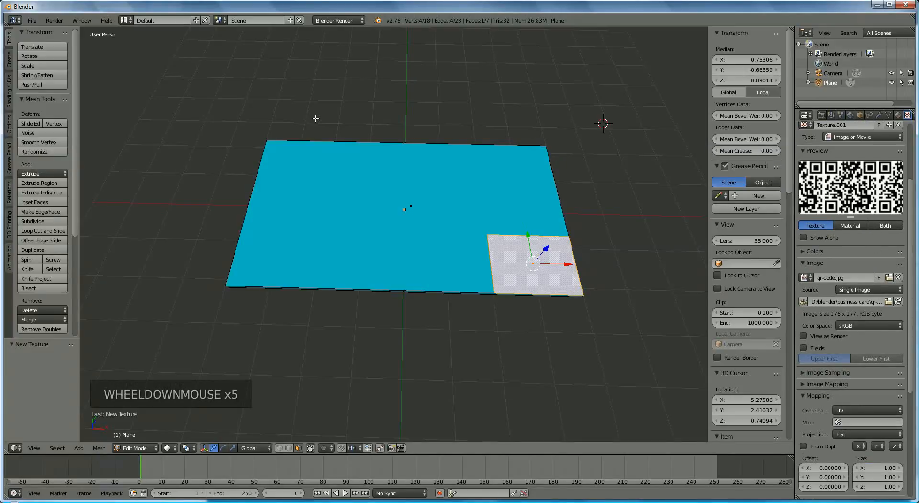
pyautogui.click(124, 21)
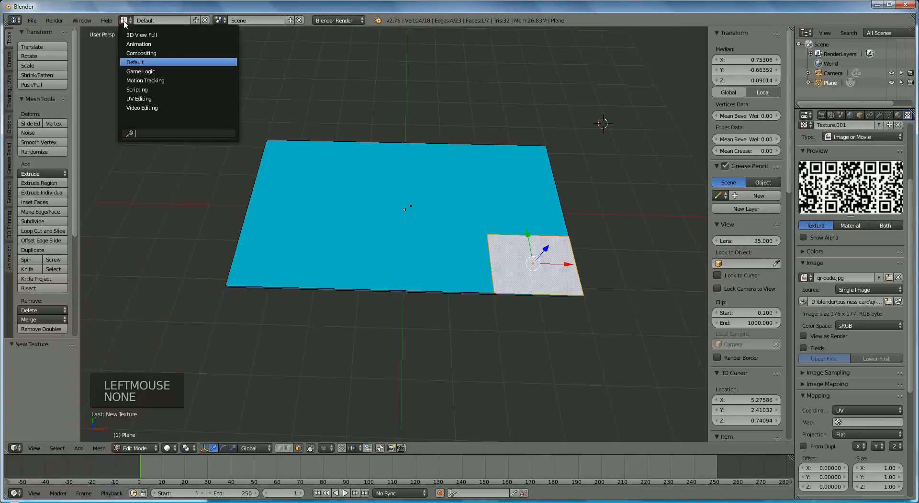
# In the UV Editing layout, mark the corner face's edges as seams and unwrap it.
pyautogui.click(152, 98)
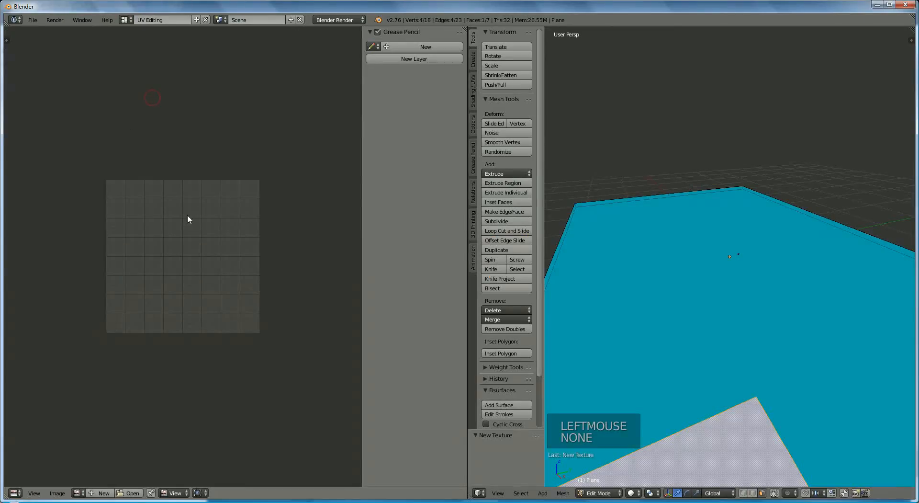
pyautogui.scroll(-4, 597, 230)
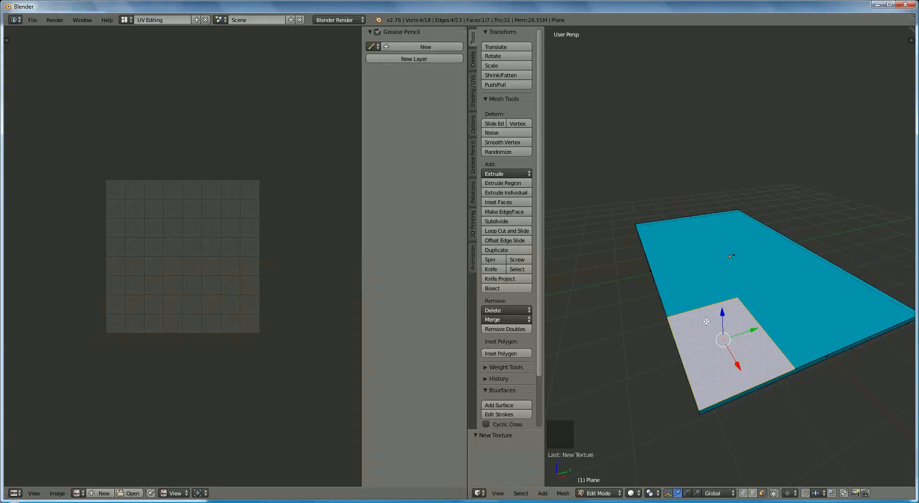
pyautogui.click(473, 91)
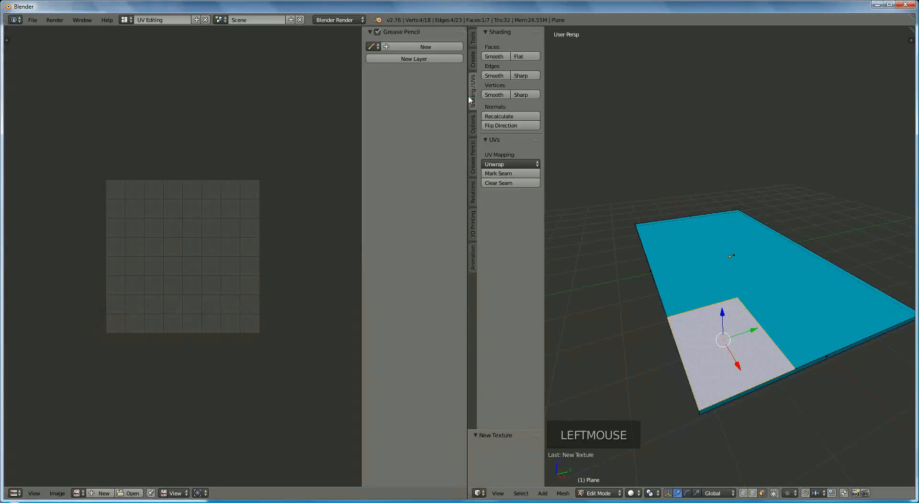
pyautogui.click(511, 173)
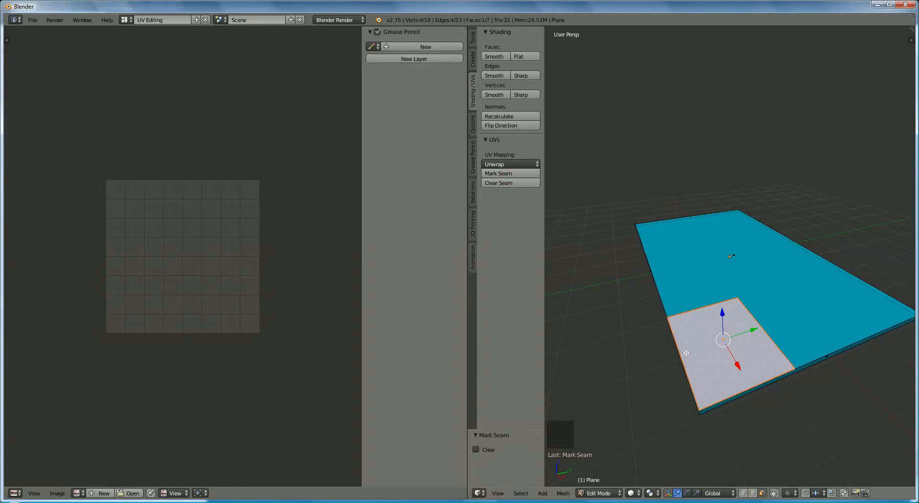
pyautogui.click(500, 165)
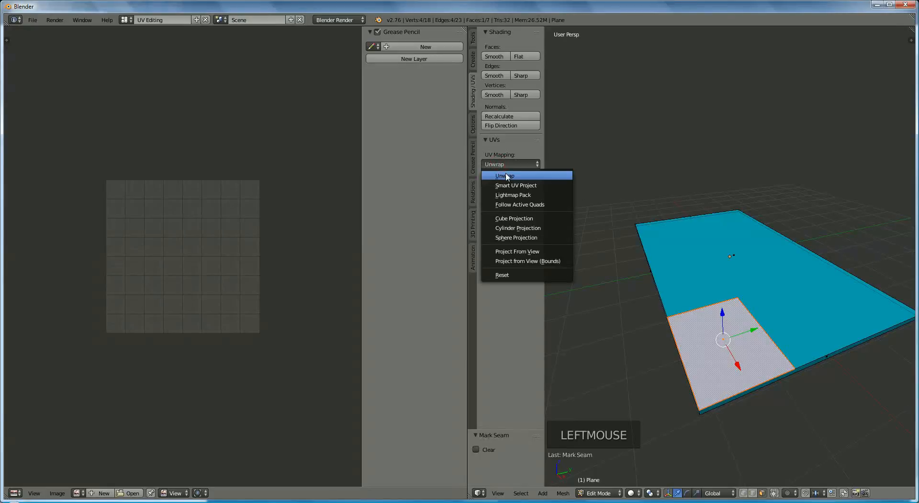
pyautogui.click(506, 176)
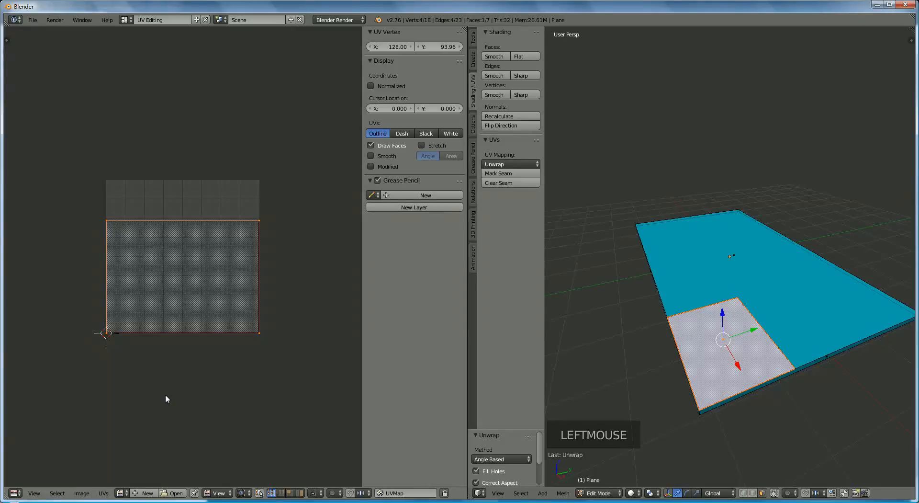
# Load qr-code.jpg from D:\blender\business card as the UV editor's background image.
pyautogui.click(176, 493)
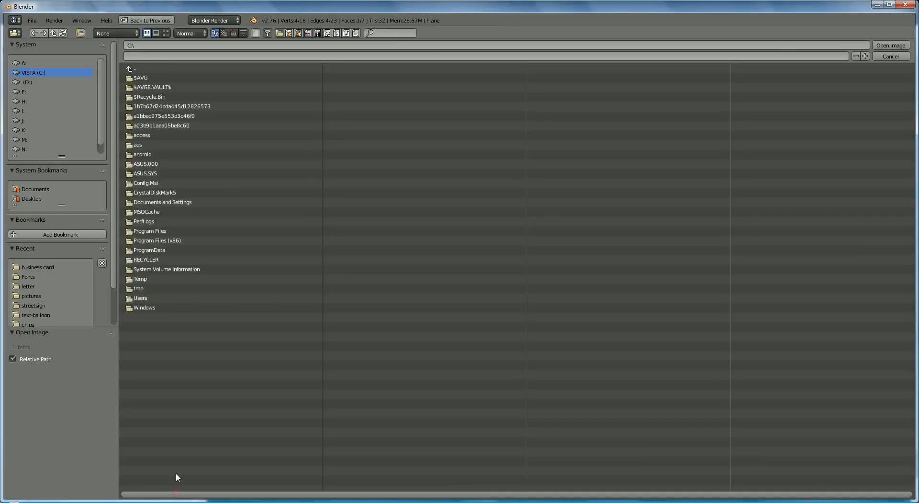
pyautogui.click(27, 81)
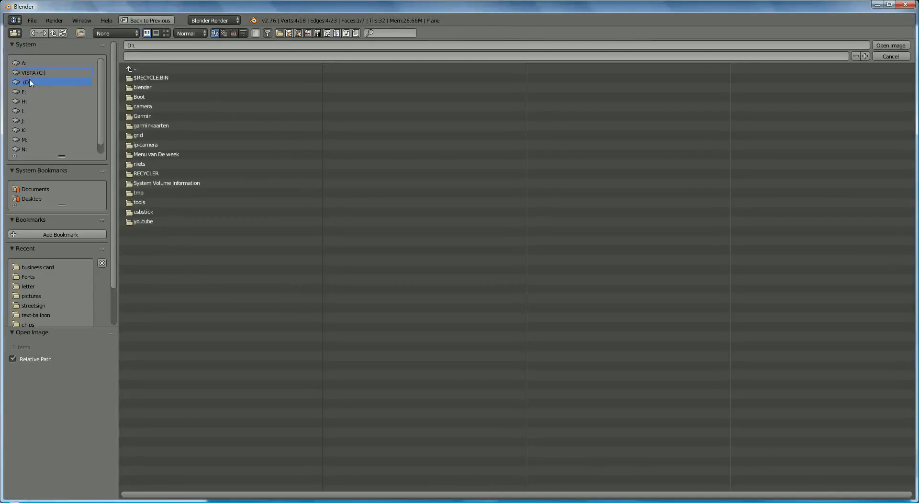
pyautogui.click(149, 86)
pyautogui.click(164, 202)
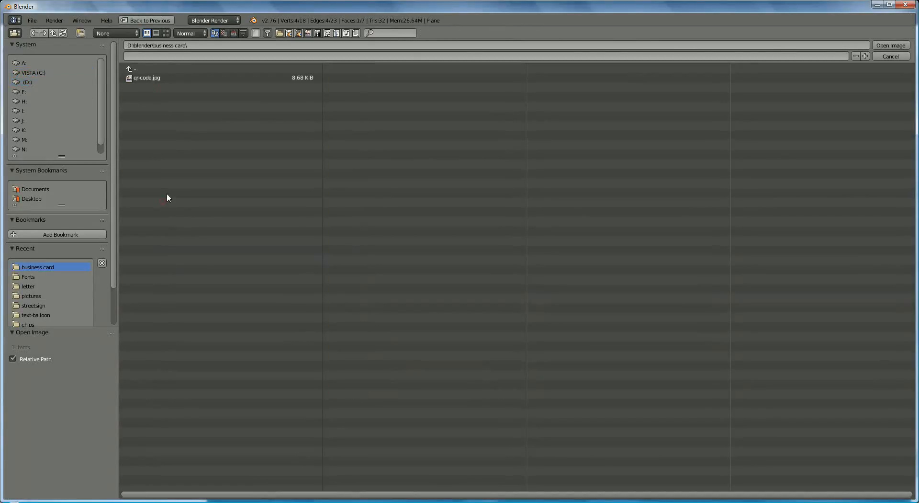
pyautogui.click(148, 78)
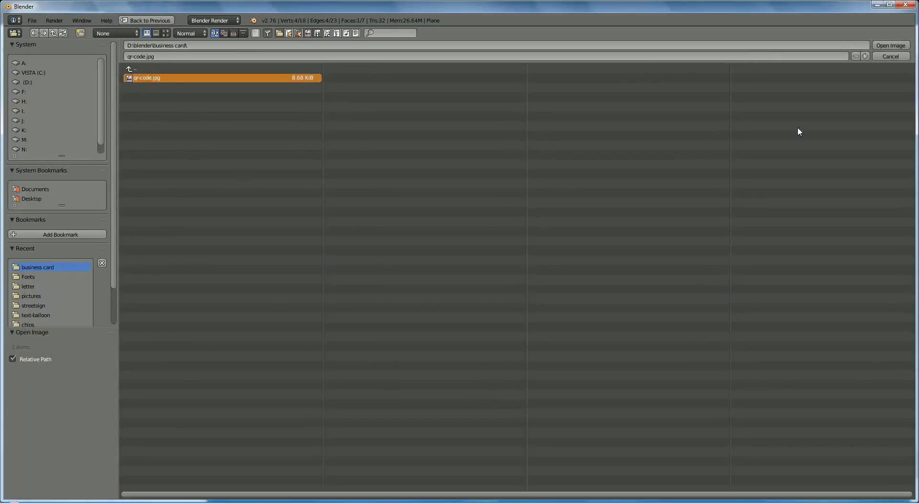
pyautogui.click(888, 45)
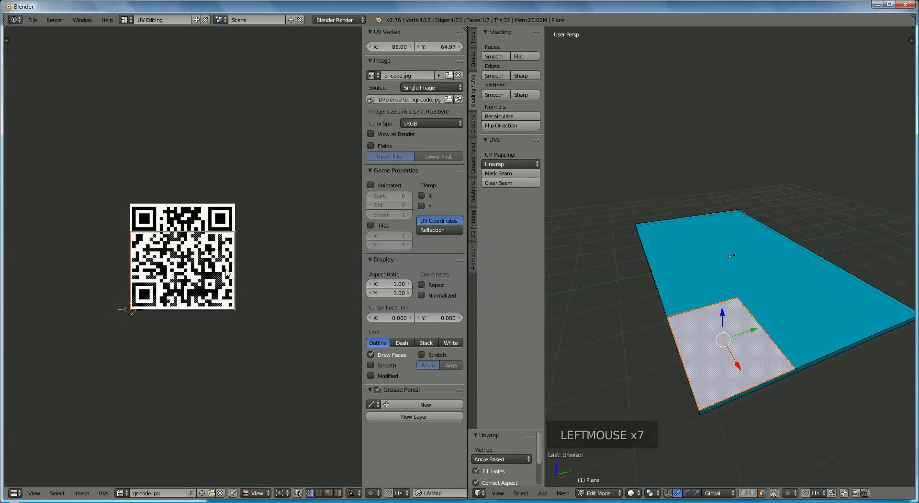
# Move the two top UV vertices up to the image's top edge, then select all UVs.
pyautogui.rightClick(134, 232)
pyautogui.keyDown('shift'); pyautogui.rightClick(235, 233); pyautogui.keyUp('shift')
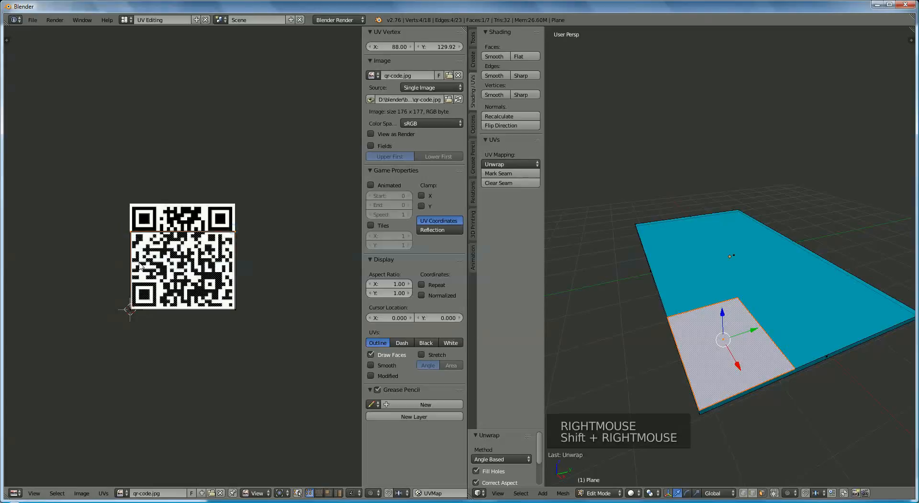
pyautogui.press('g')
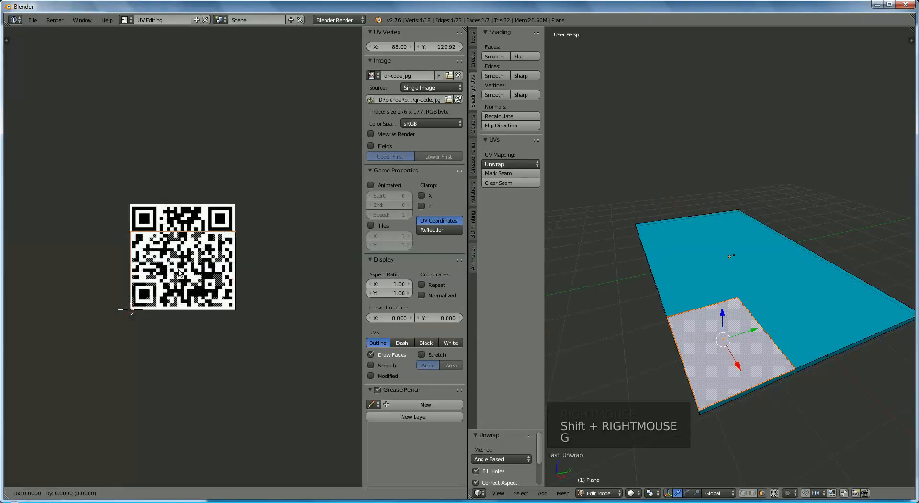
pyautogui.click(178, 244)
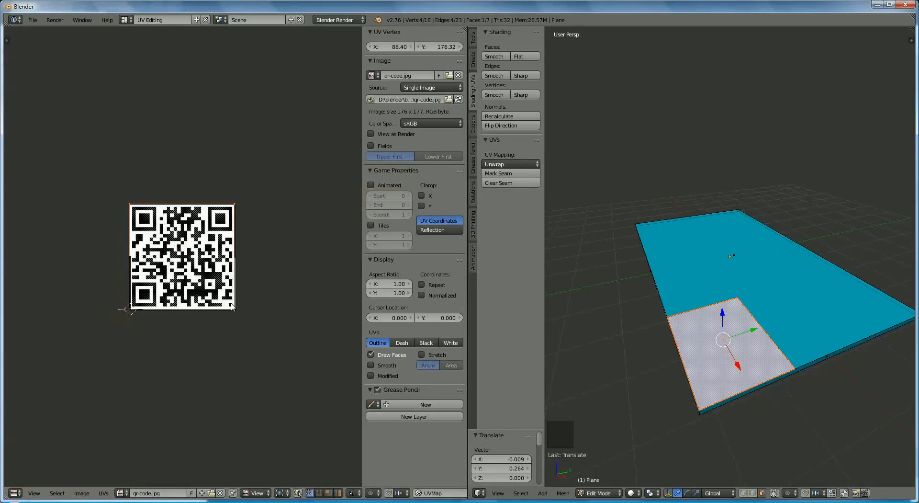
pyautogui.press('a')
pyautogui.press('a')
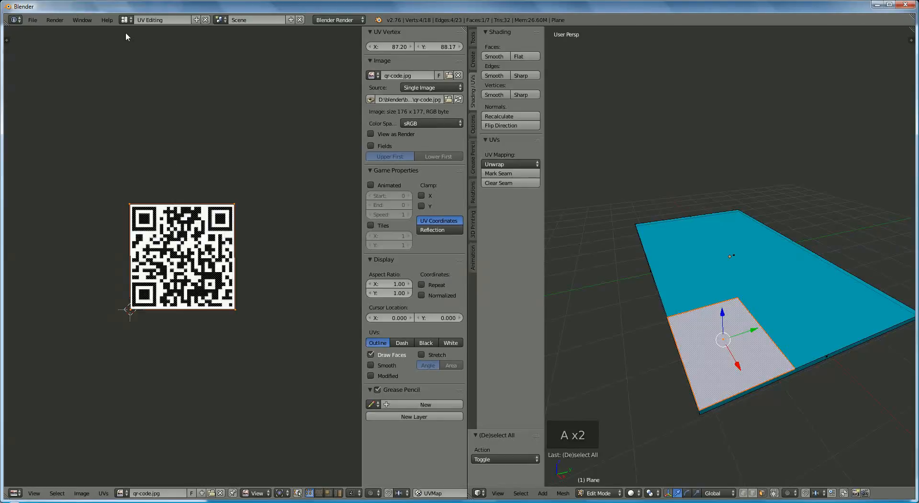
pyautogui.click(125, 19)
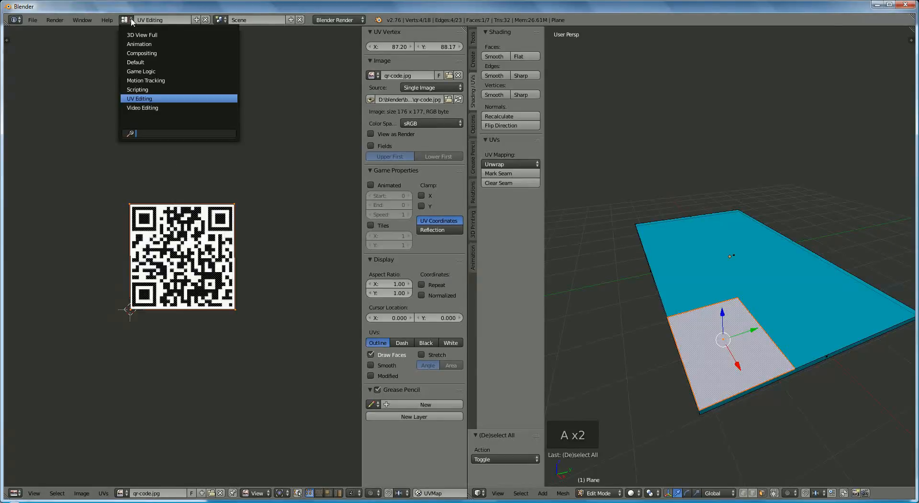
# Back in the Default layout, map the QR texture with UVMap and render the card.
pyautogui.click(137, 62)
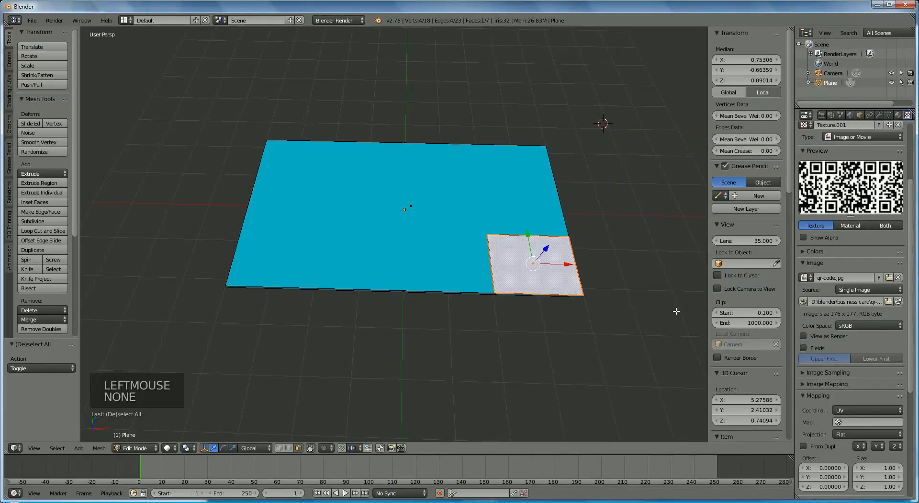
pyautogui.click(869, 422)
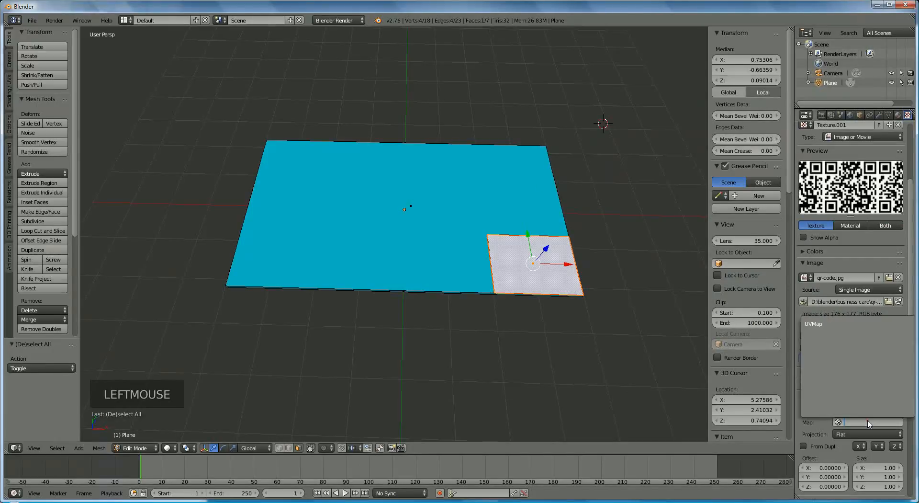
pyautogui.click(821, 324)
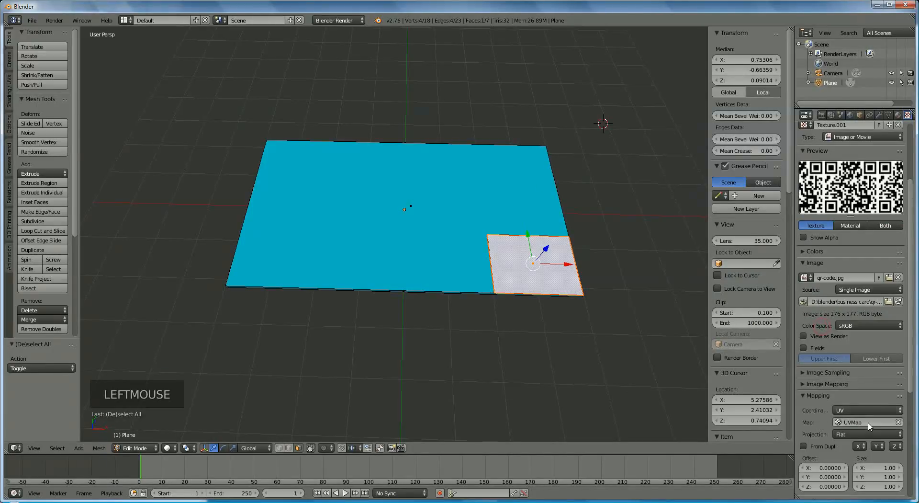
pyautogui.click(821, 116)
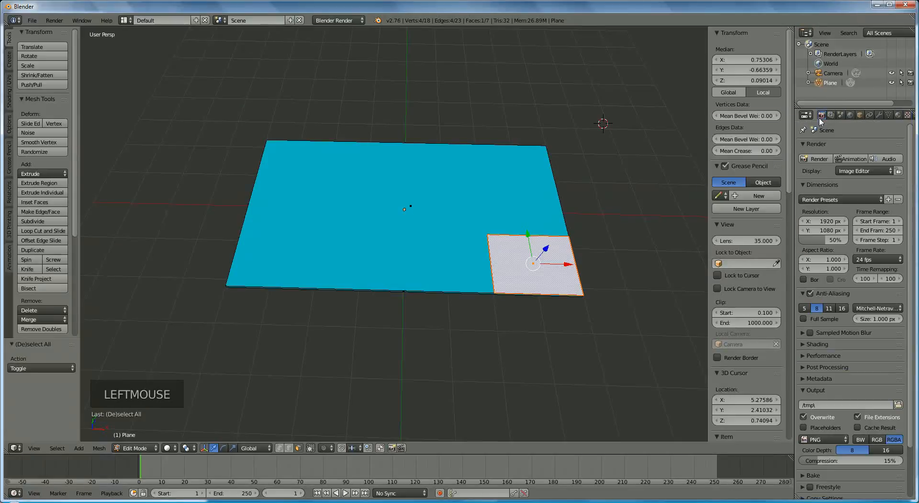
pyautogui.click(815, 158)
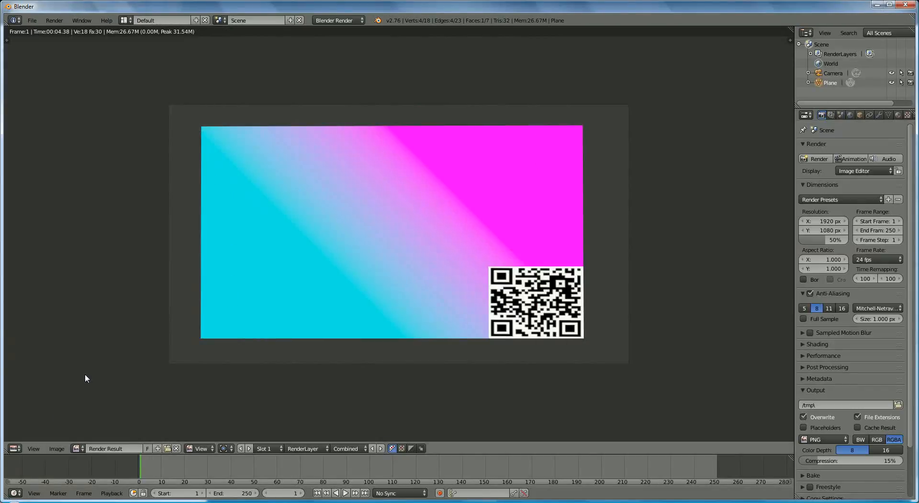
pyautogui.click(14, 449)
pyautogui.click(29, 438)
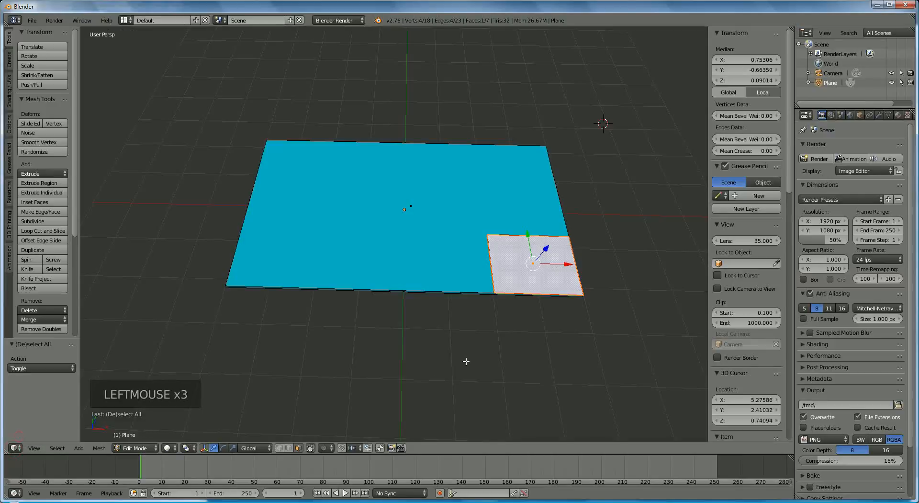
# Add a text object in Object Mode and move it left to sit above the plane.
pyautogui.moveTo(395, 335); pyautogui.dragTo(396, 369, button='middle')
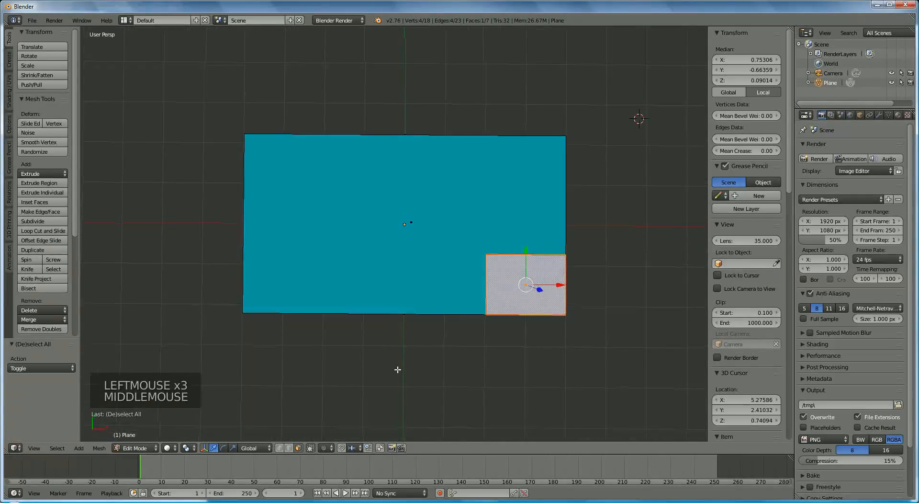
pyautogui.click(130, 449)
pyautogui.click(136, 438)
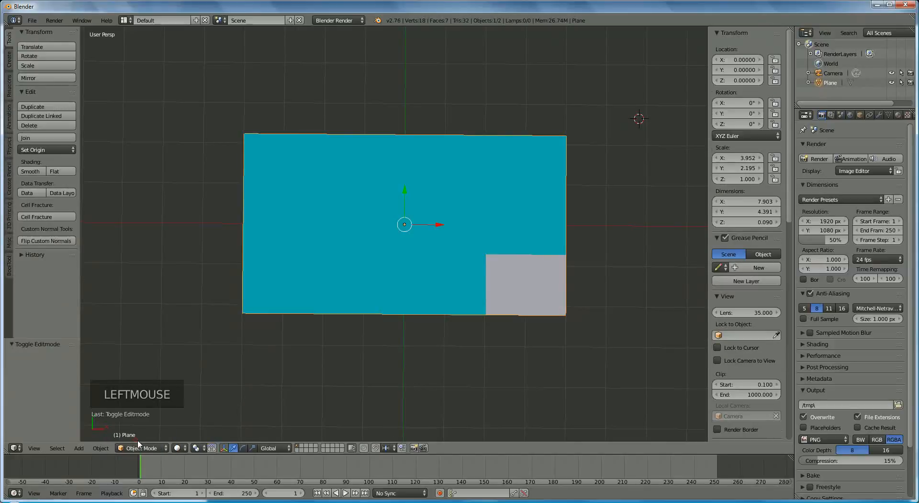
pyautogui.click(79, 448)
pyautogui.click(103, 396)
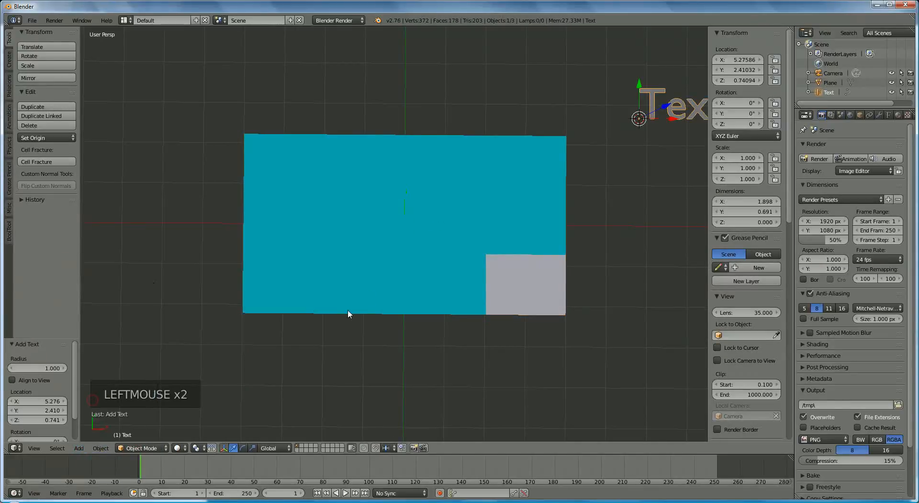
pyautogui.moveTo(671, 118); pyautogui.dragTo(276, 118)
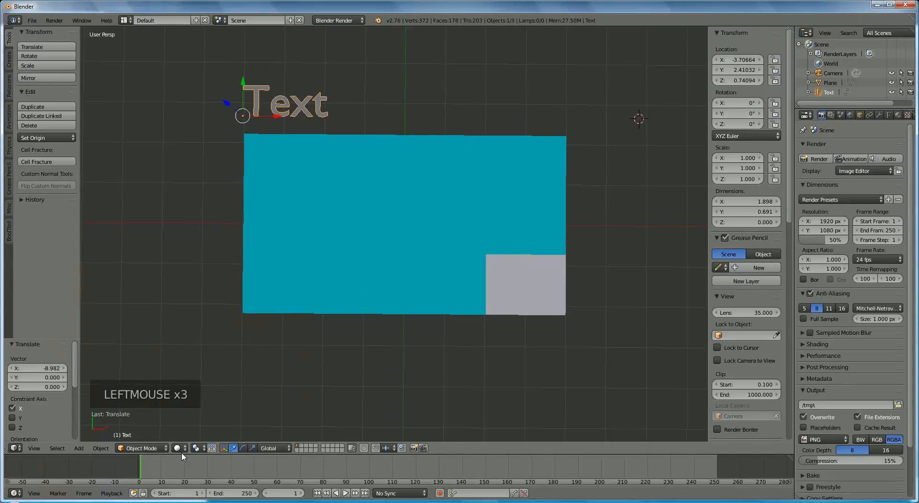
# Replace the default text with 'BRINCK & SON' in Edit Mode.
pyautogui.click(141, 448)
pyautogui.click(143, 427)
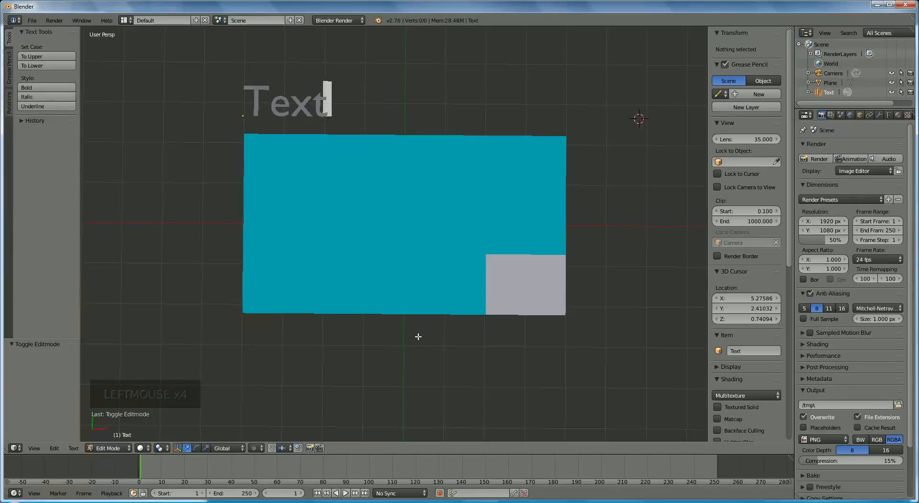
pyautogui.press('BackSpace')
pyautogui.press('BackSpace')
pyautogui.press('BackSpace')
pyautogui.press('BackSpace')
pyautogui.press('BackSpace')
pyautogui.press('BackSpace')
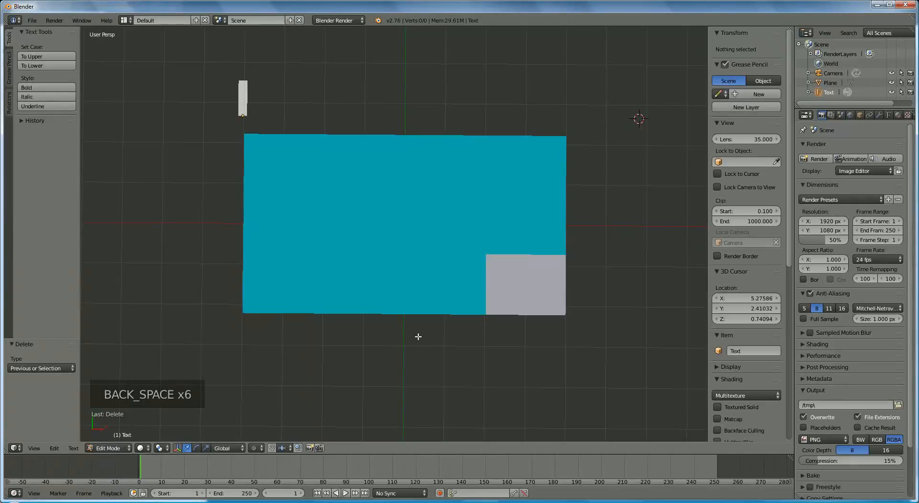
pyautogui.write('BIN')
pyautogui.hotkey('shift', 'BackSpace')
pyautogui.hotkey('shift', 'BackSpace')
pyautogui.hotkey('shift', 'BackSpace')
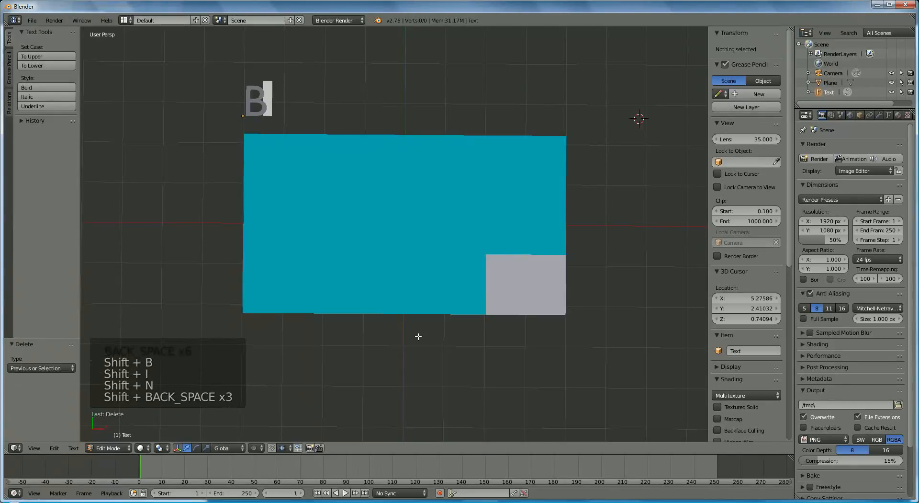
pyautogui.write('RINK')
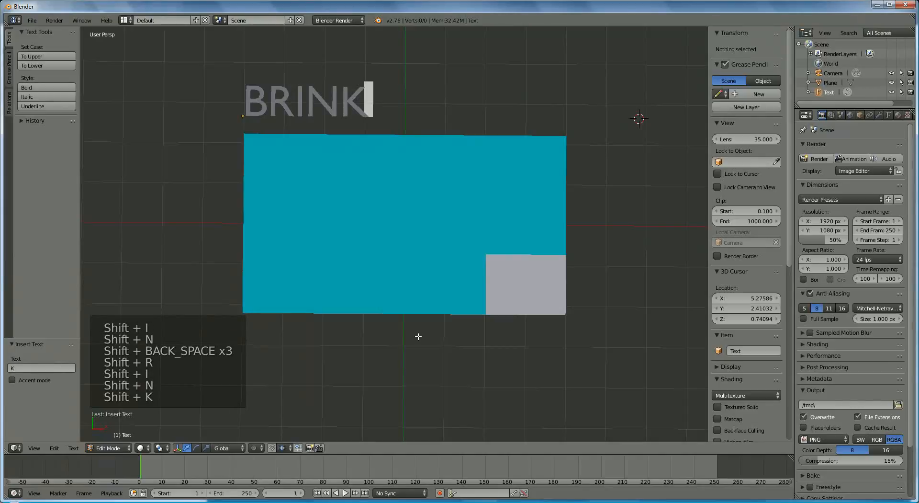
pyautogui.hotkey('shift', 'BackSpace')
pyautogui.write('CK ')
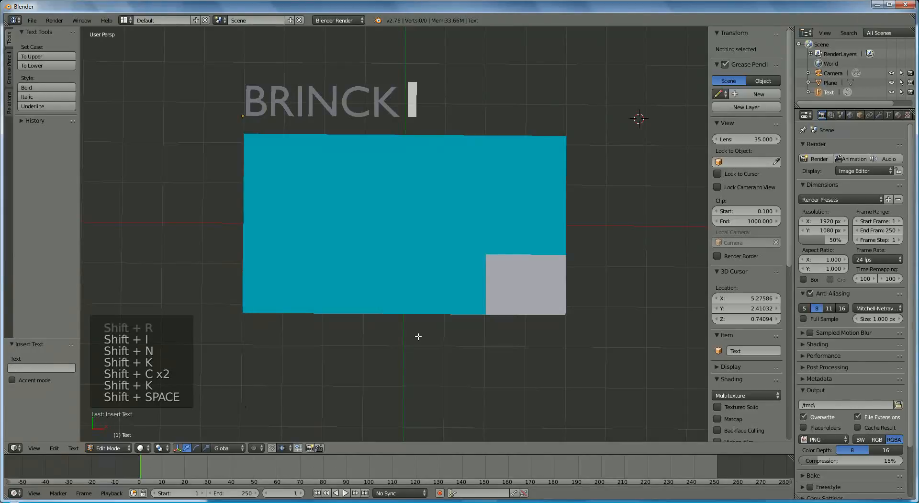
pyautogui.write('&')
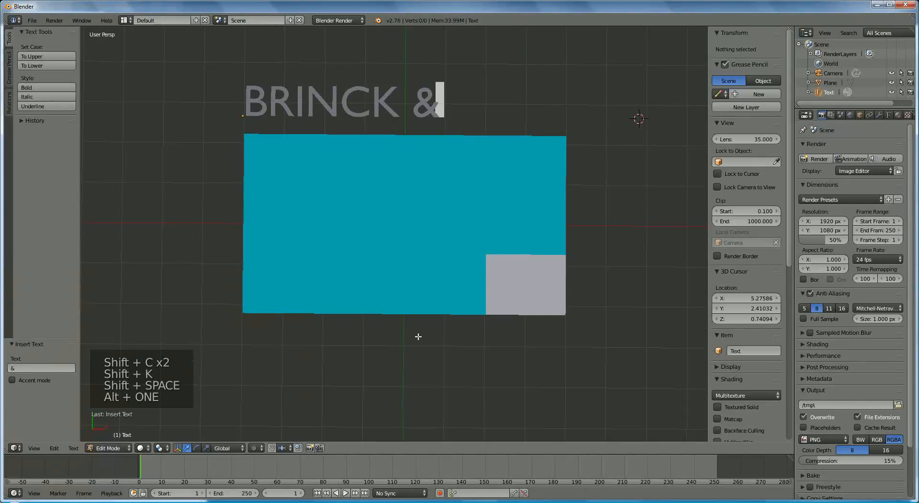
pyautogui.write(' SON')
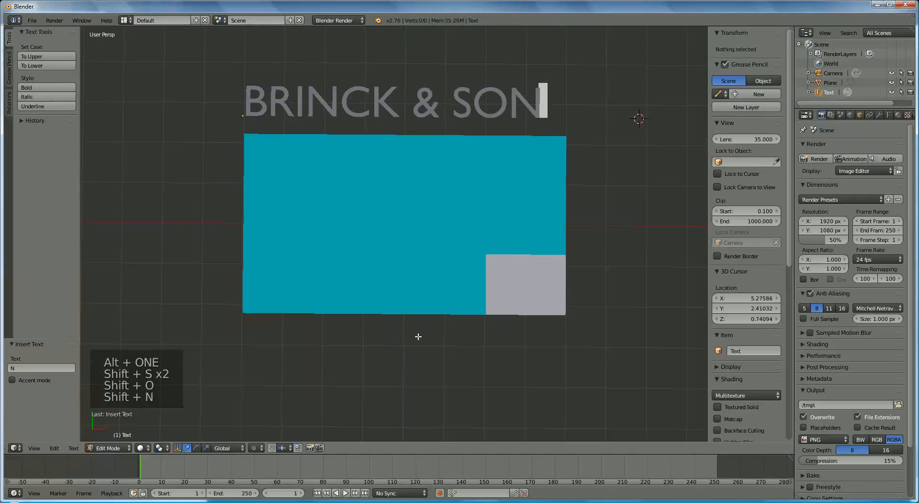
# Return to Object Mode and give the BRINCK & SON text a new material named 'red'.
pyautogui.click(111, 447)
pyautogui.click(119, 431)
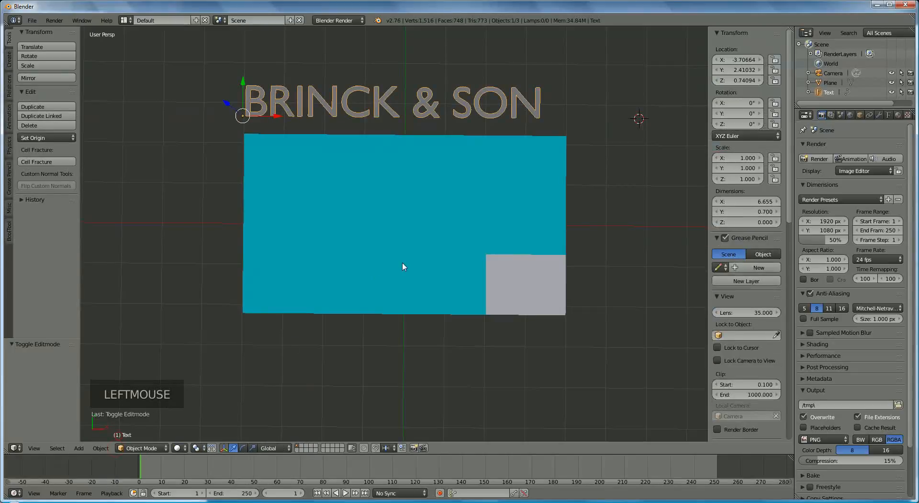
pyautogui.click(898, 115)
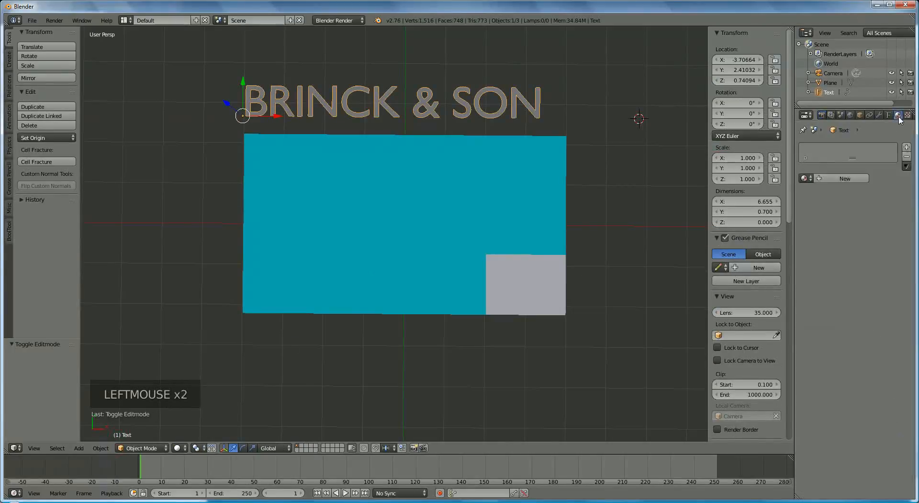
pyautogui.click(845, 178)
pyautogui.click(820, 178)
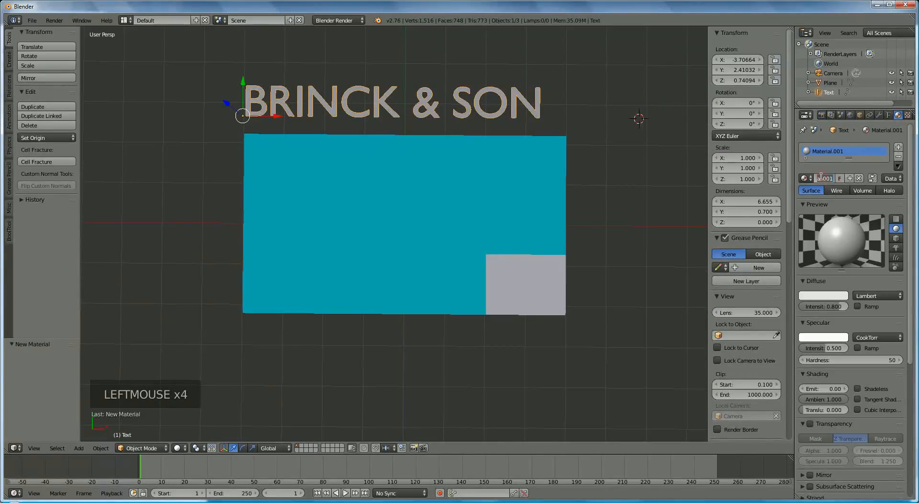
pyautogui.write('red')
pyautogui.press('Return')
# Set the red material's diffuse colour to pure red at intensity 1.000 and toggle shadow Receive and Cast.
pyautogui.click(823, 296)
pyautogui.moveTo(810, 231); pyautogui.dragTo(799, 237)
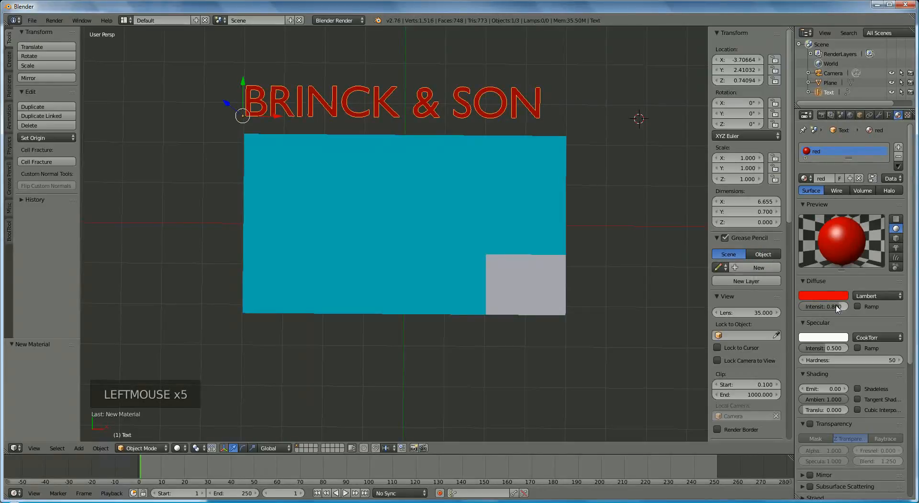
pyautogui.moveTo(837, 304); pyautogui.dragTo(855, 309)
pyautogui.scroll(-11, 841, 419)
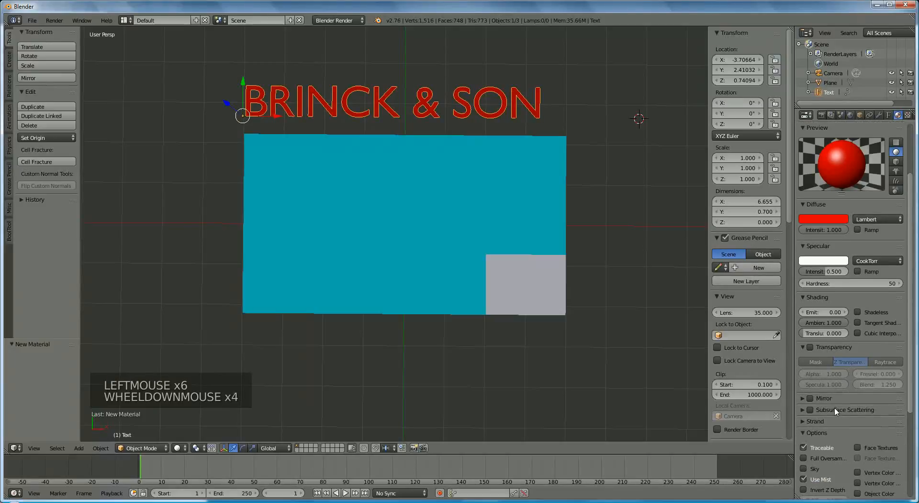
pyautogui.click(803, 426)
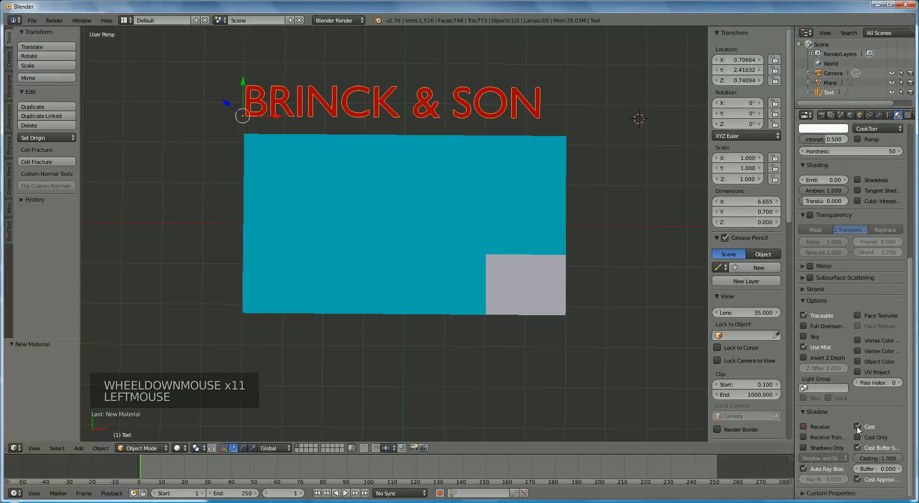
pyautogui.click(858, 426)
pyautogui.scroll(7, 838, 391)
pyautogui.scroll(2, 837, 392)
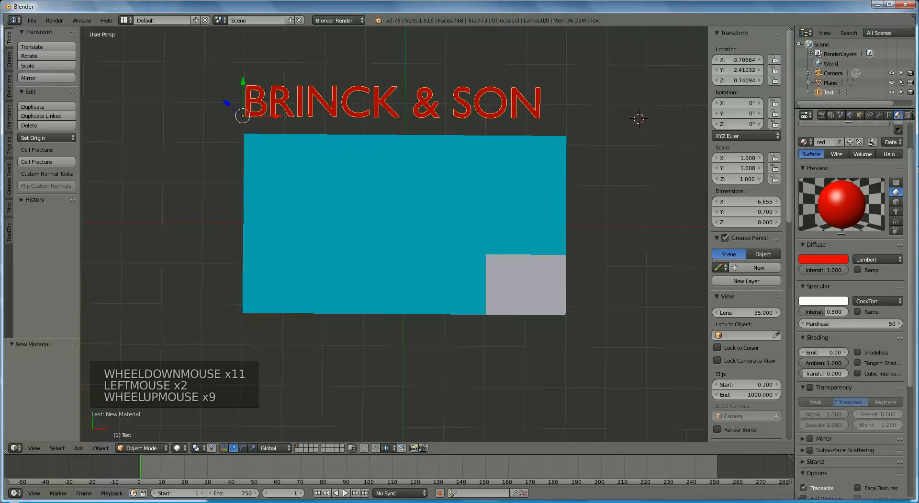
# Move the BRINCK & SON text onto the card's top edge and reduce its font size to 0.980.
pyautogui.click(888, 114)
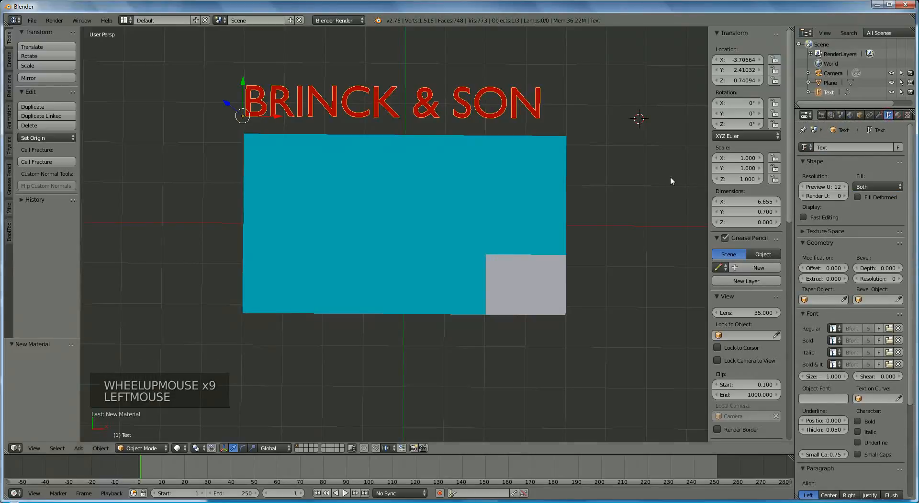
pyautogui.moveTo(242, 80); pyautogui.dragTo(291, 177)
pyautogui.moveTo(255, 141); pyautogui.dragTo(255, 154)
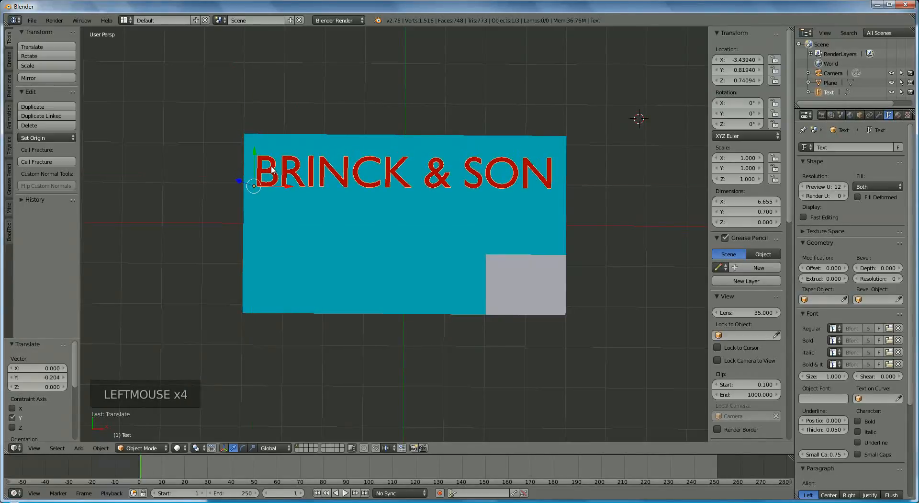
pyautogui.moveTo(287, 186); pyautogui.dragTo(289, 187)
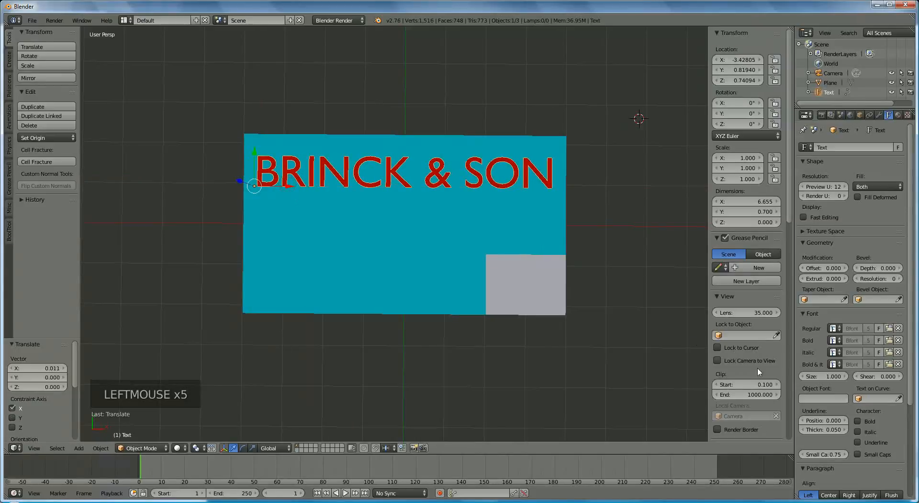
pyautogui.click(802, 376)
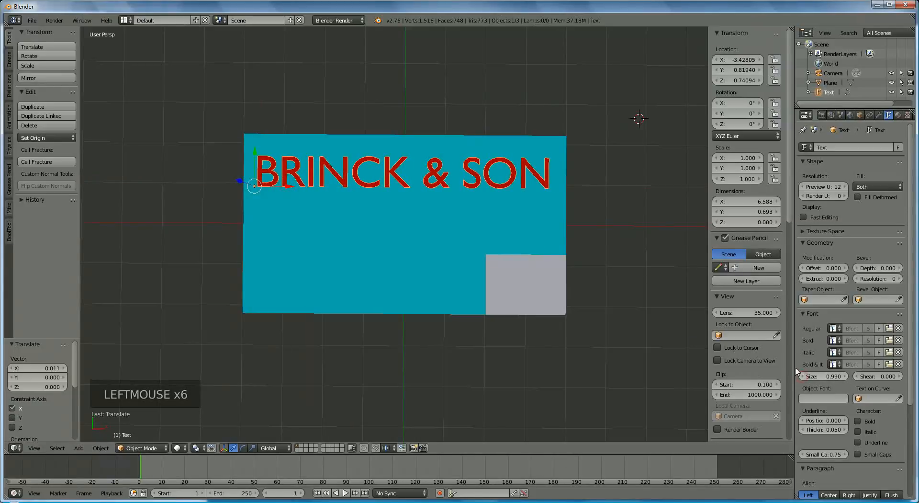
pyautogui.moveTo(289, 185); pyautogui.dragTo(293, 186)
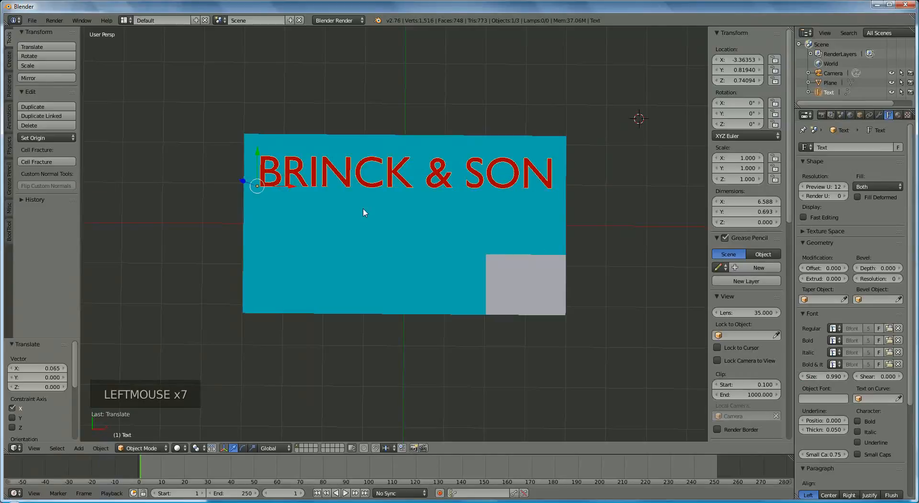
pyautogui.click(802, 377)
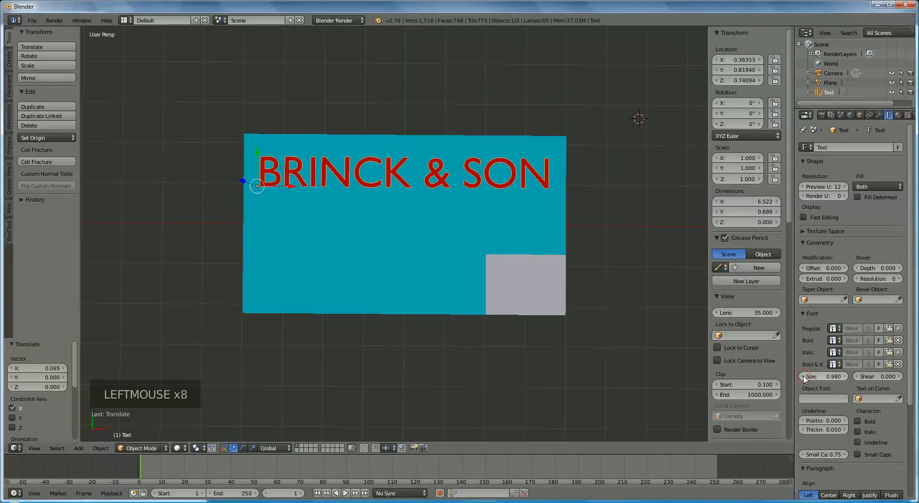
pyautogui.moveTo(369, 219); pyautogui.dragTo(416, 149, button='middle')
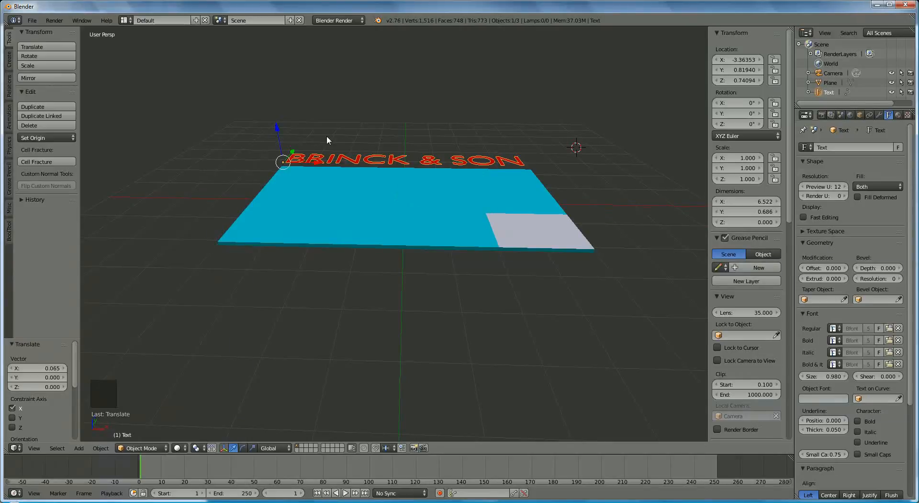
# Convert the text to a mesh and apply a Shrinkwrap modifier targeting Plane with offset 0.01.
pyautogui.hotkey('alt', 'c')
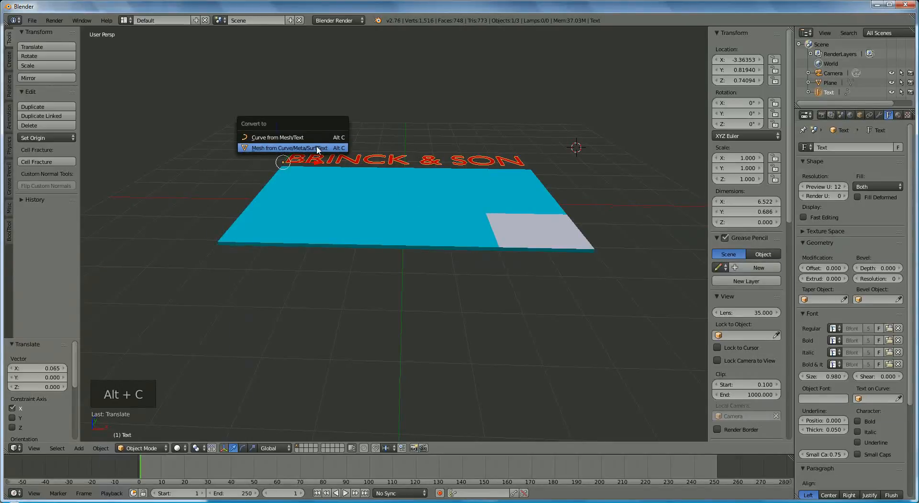
pyautogui.click(321, 148)
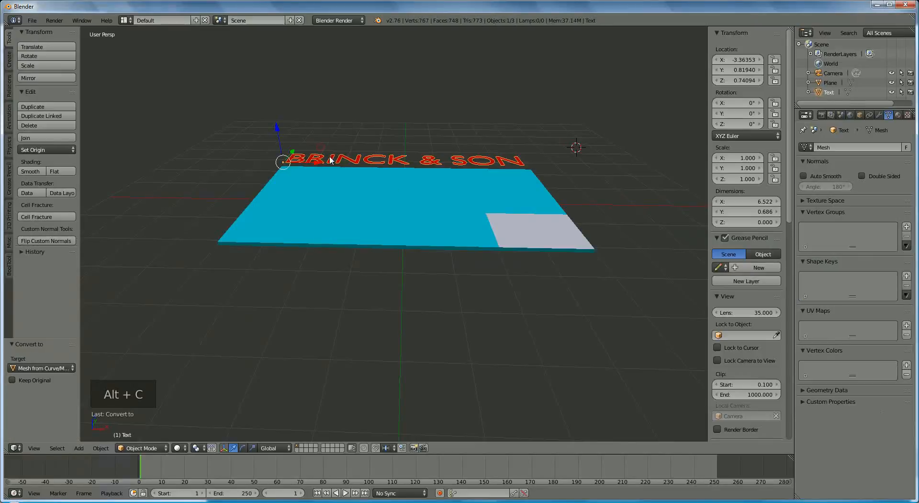
pyautogui.click(879, 115)
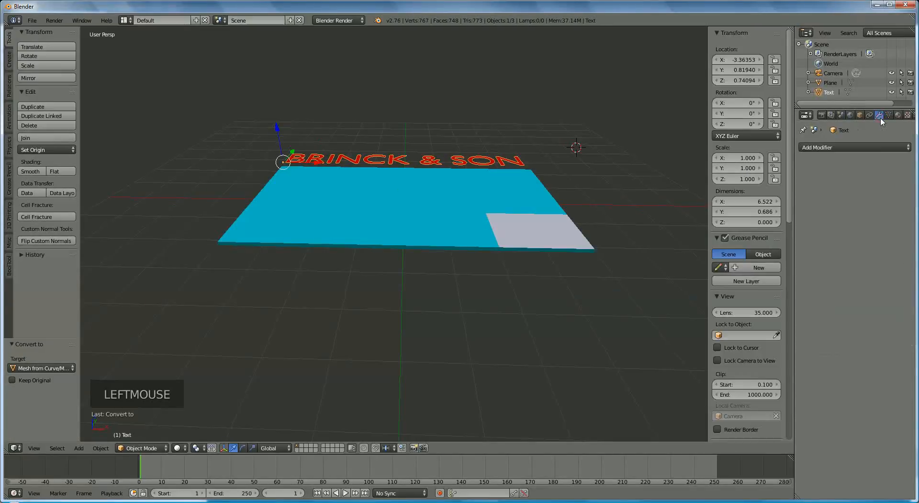
pyautogui.click(873, 147)
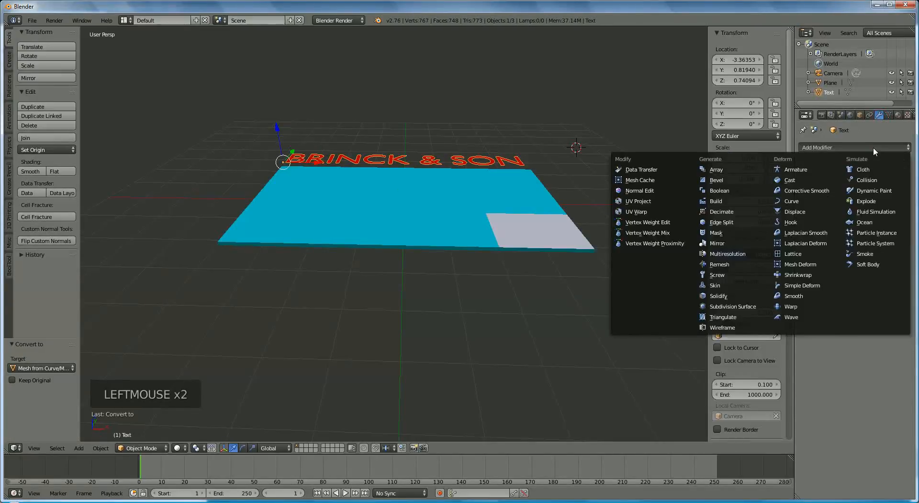
pyautogui.click(809, 276)
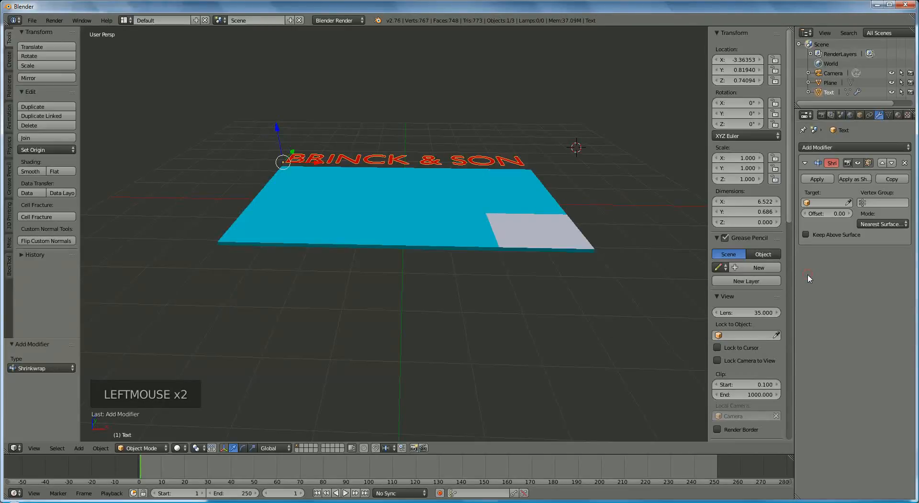
pyautogui.click(823, 203)
pyautogui.click(816, 214)
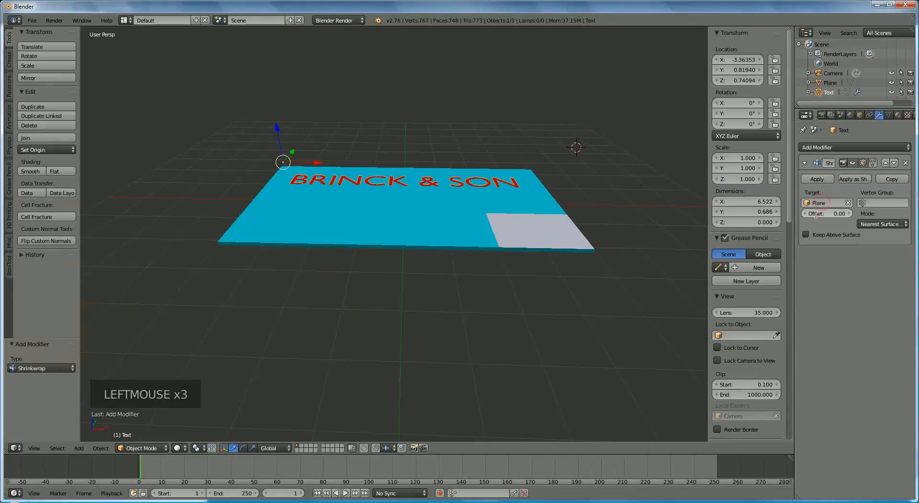
pyautogui.click(850, 214)
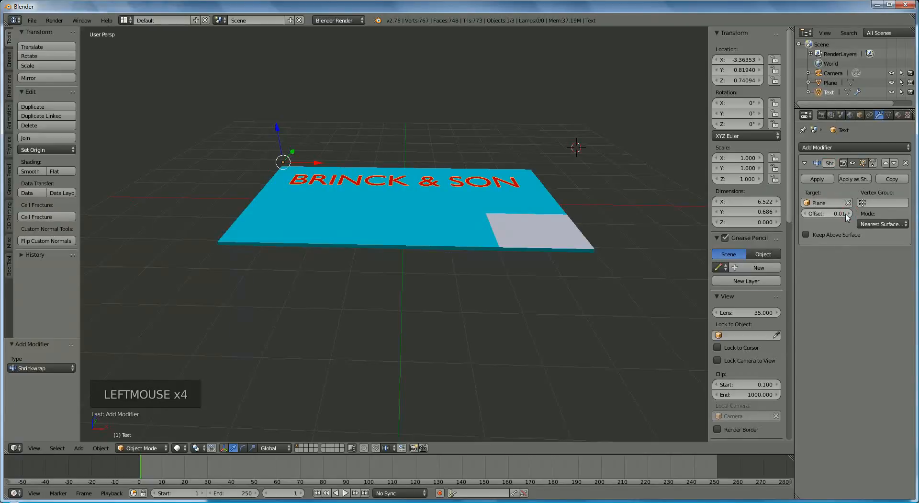
pyautogui.click(817, 179)
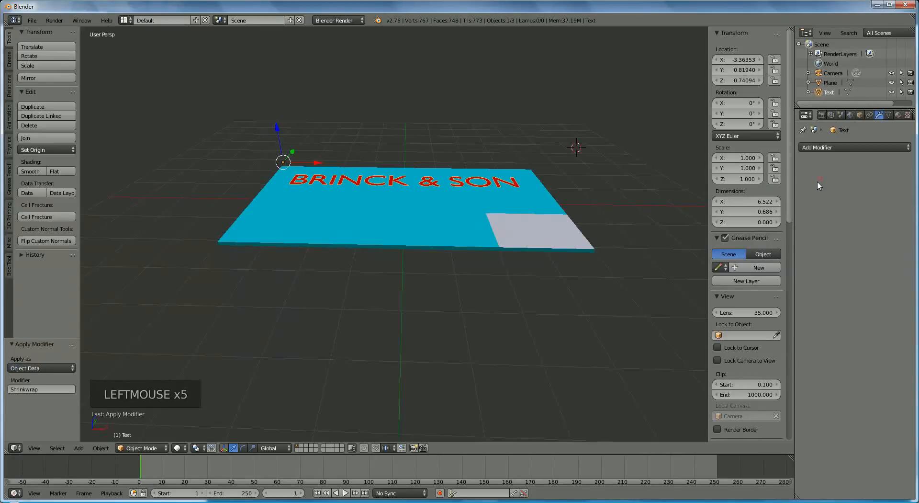
# From a top-down view, move the BRINCK & SON text to the card's top-left area.
pyautogui.moveTo(518, 250); pyautogui.dragTo(509, 312, button='middle')
pyautogui.moveTo(289, 188); pyautogui.dragTo(284, 185)
pyautogui.moveTo(263, 153); pyautogui.dragTo(253, 145)
pyautogui.moveTo(282, 182); pyautogui.dragTo(284, 182)
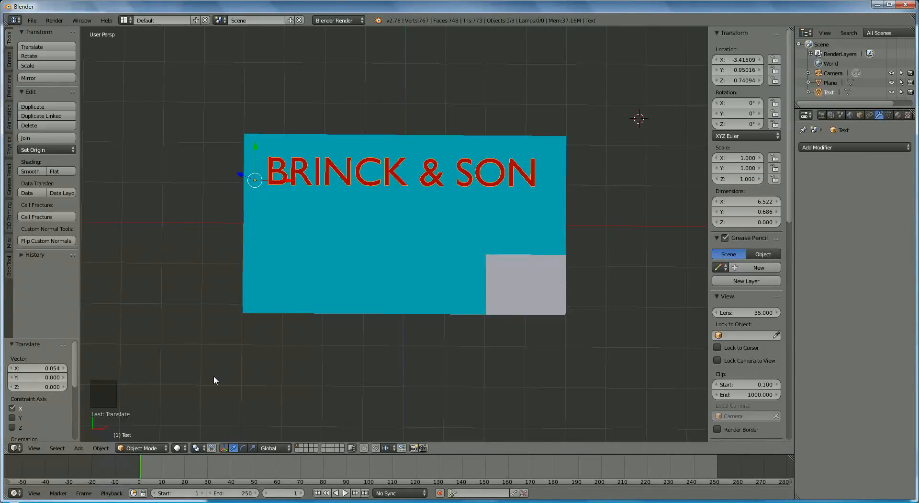
# Add a new text object and move it just below the card.
pyautogui.click(79, 447)
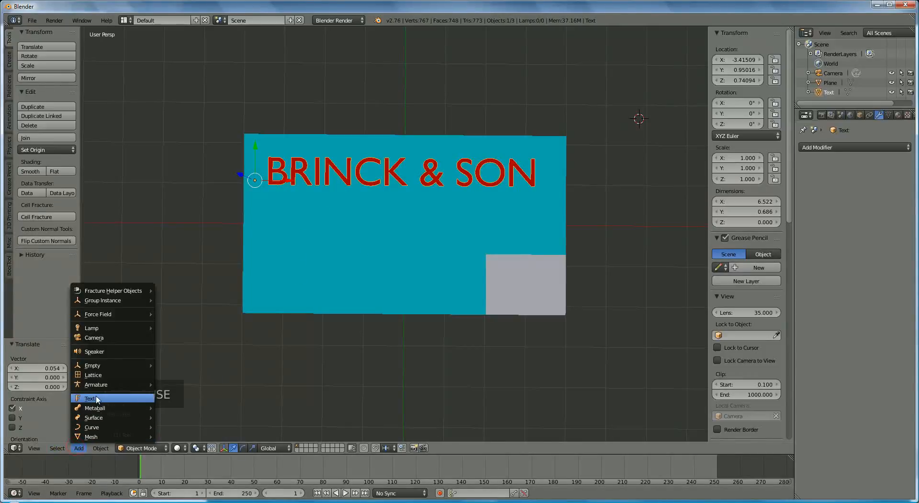
pyautogui.click(97, 398)
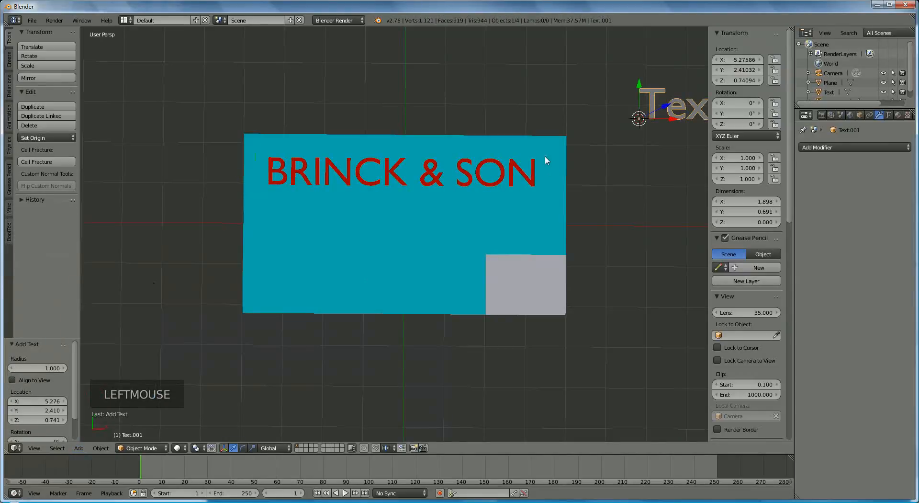
pyautogui.moveTo(635, 82); pyautogui.dragTo(302, 321)
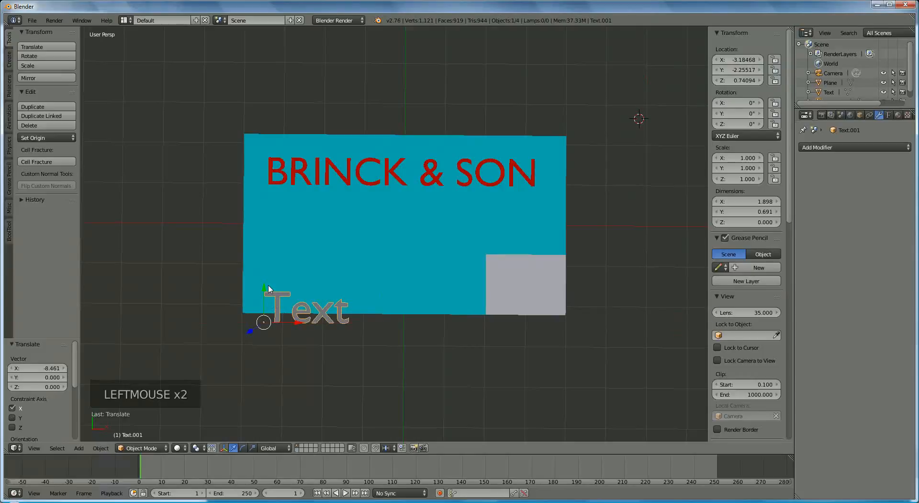
pyautogui.moveTo(264, 288); pyautogui.dragTo(263, 322)
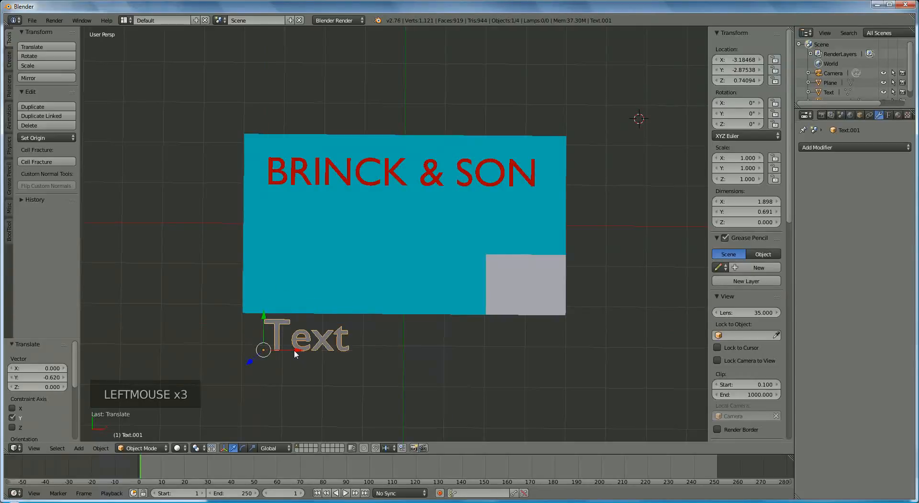
pyautogui.moveTo(294, 349); pyautogui.dragTo(274, 350)
# Replace the placeholder 'Text' with a person's name and 'Service Ingenieur' on a second line.
pyautogui.click(141, 447)
pyautogui.click(140, 425)
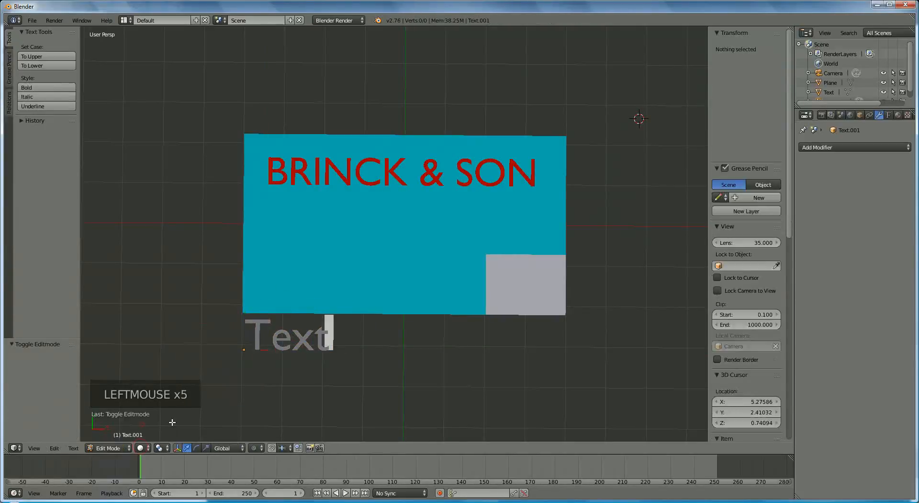
pyautogui.press('BackSpace')
pyautogui.press('BackSpace')
pyautogui.press('BackSpace')
pyautogui.press('BackSpace')
pyautogui.press('BackSpace')
pyautogui.press('BackSpace')
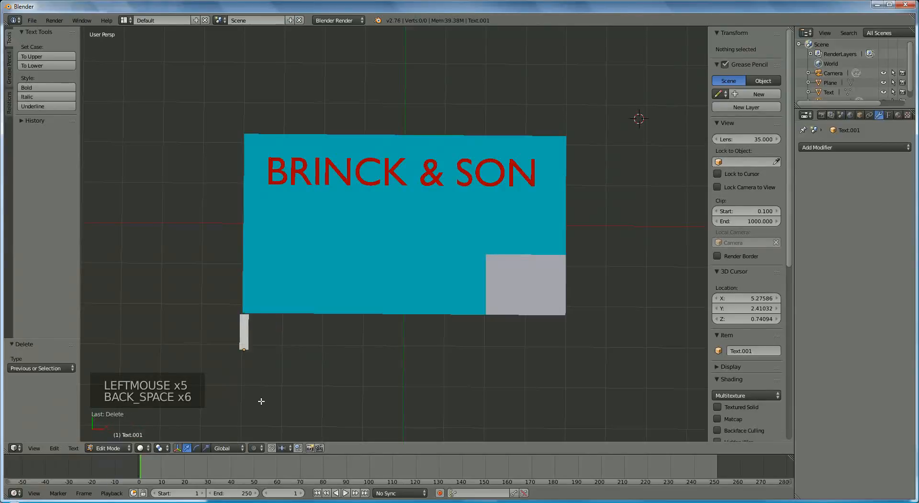
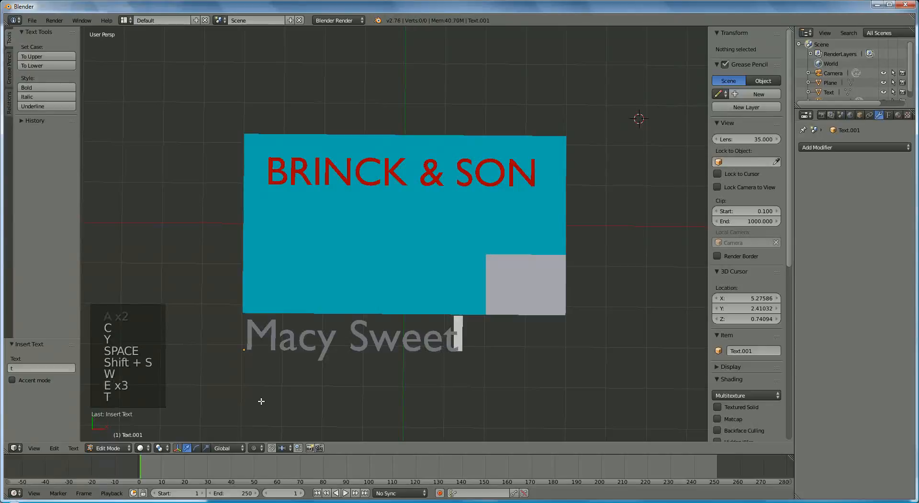
pyautogui.press('Return')
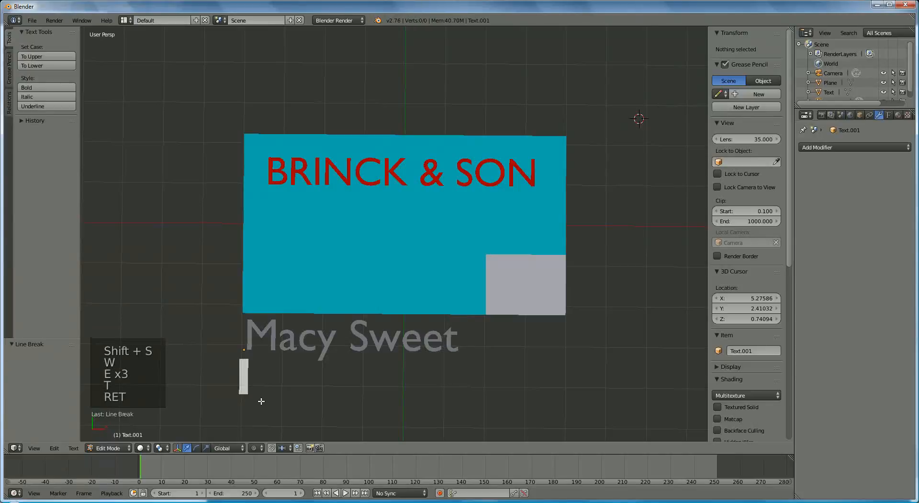
pyautogui.write('Service ')
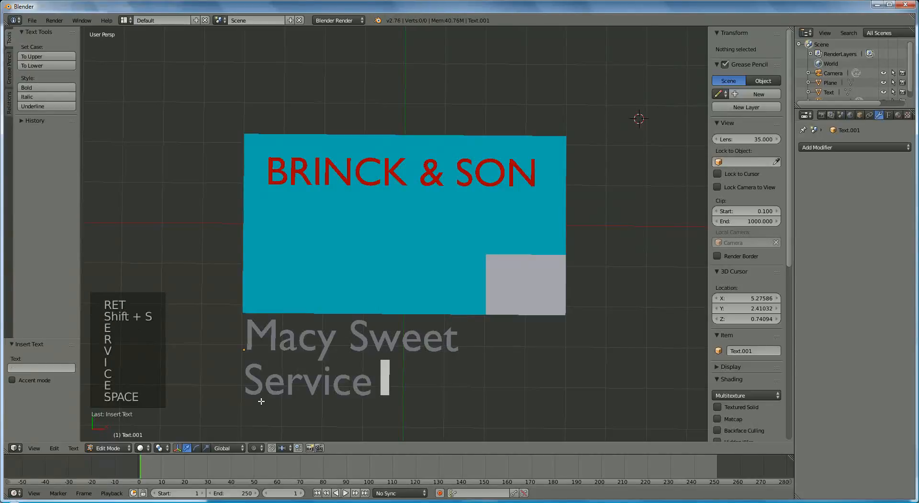
pyautogui.write('Ingenieur')
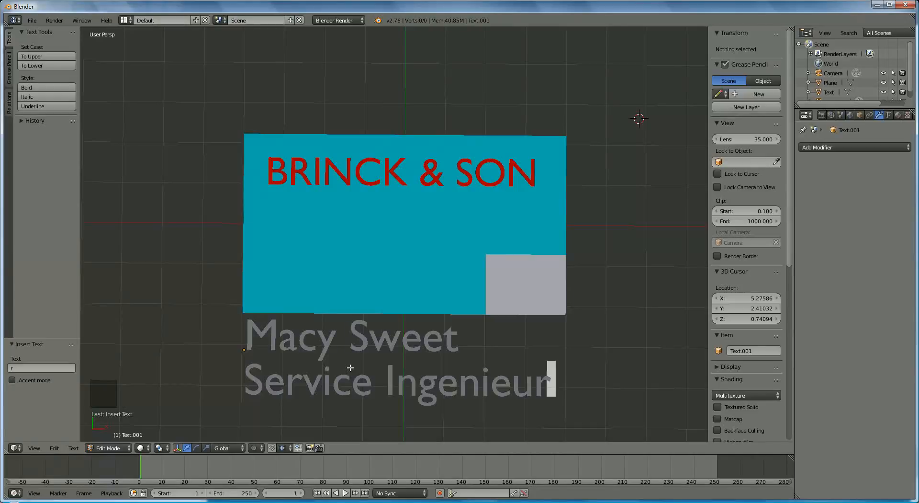
# Adjust the spacing at the start of the name line so it is indented.
pyautogui.press('Left')
pyautogui.press('Left')
pyautogui.press('Left')
pyautogui.press('Left')
pyautogui.press('Left')
pyautogui.press('Left')
pyautogui.press('Left')
pyautogui.press('Left')
pyautogui.press('Left')
pyautogui.press('Left')
pyautogui.press('Left')
pyautogui.press('Left')
pyautogui.press('Left')
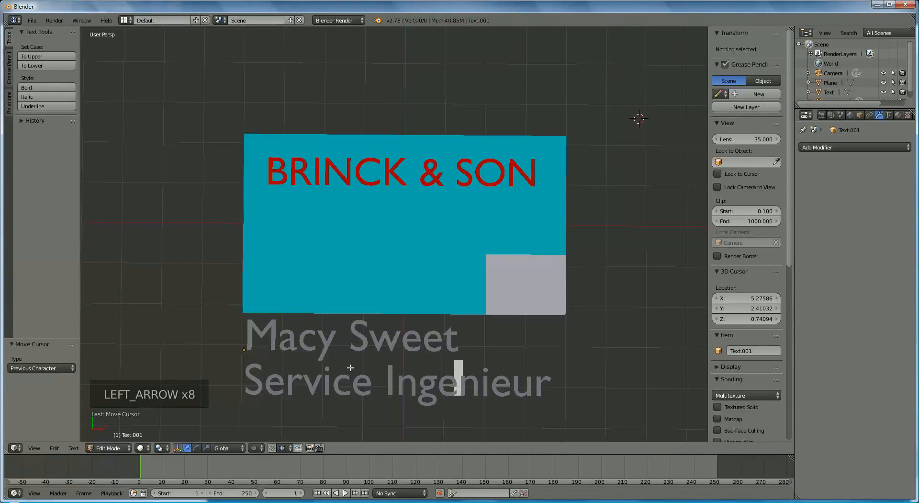
pyautogui.press('Up')
pyautogui.press('Left')
pyautogui.press('Left')
pyautogui.press('Left')
pyautogui.press('Left')
pyautogui.press('Left')
pyautogui.press('Left')
pyautogui.press('Left')
pyautogui.press('Left')
pyautogui.press('Left')
pyautogui.press('Left')
pyautogui.press('Left')
pyautogui.press('Left')
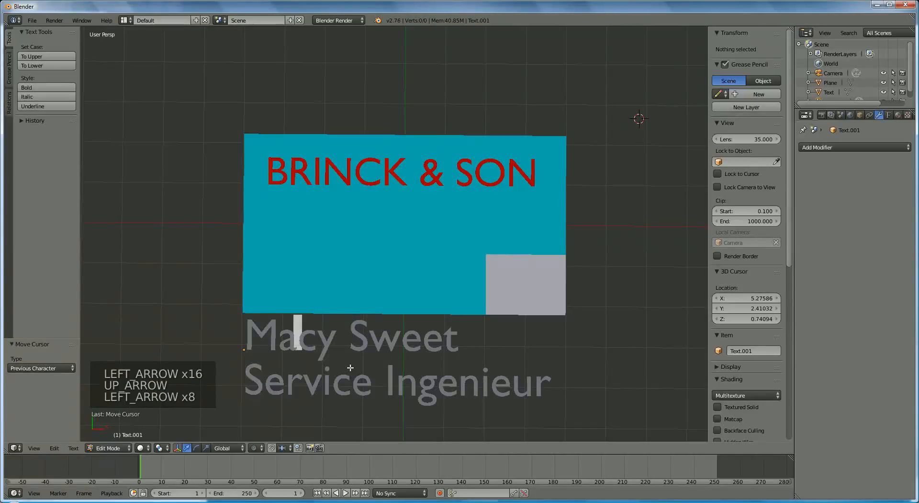
pyautogui.press('Right')
pyautogui.press('Left')
pyautogui.press('Left')
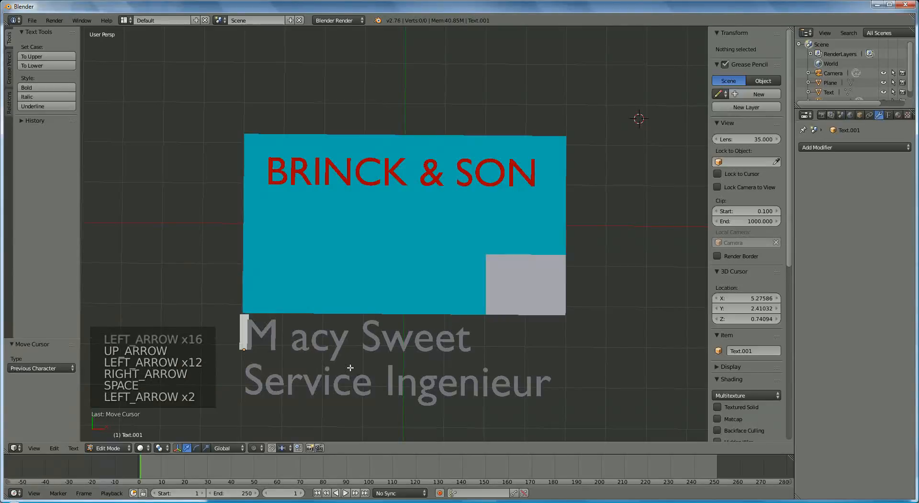
pyautogui.press('Right')
pyautogui.press('Delete')
pyautogui.press('Left')
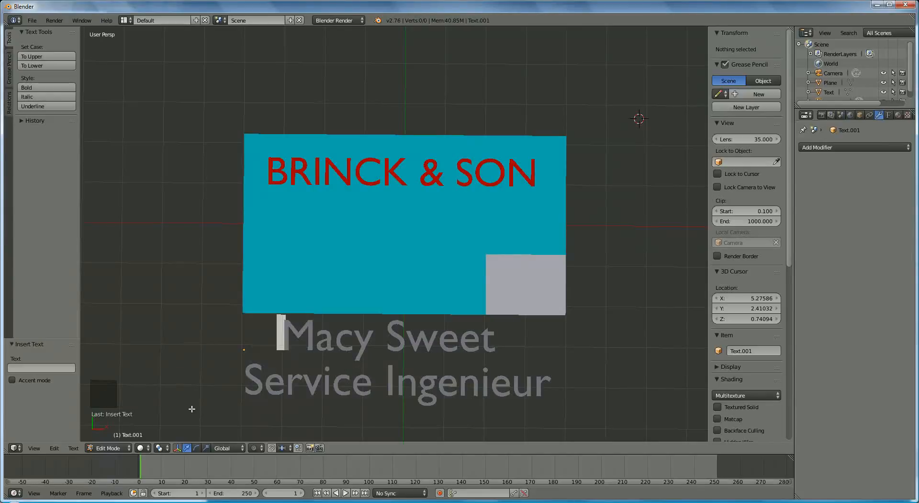
pyautogui.click(115, 447)
# Back in Object Mode, give the new text a material named 'black'.
pyautogui.click(114, 436)
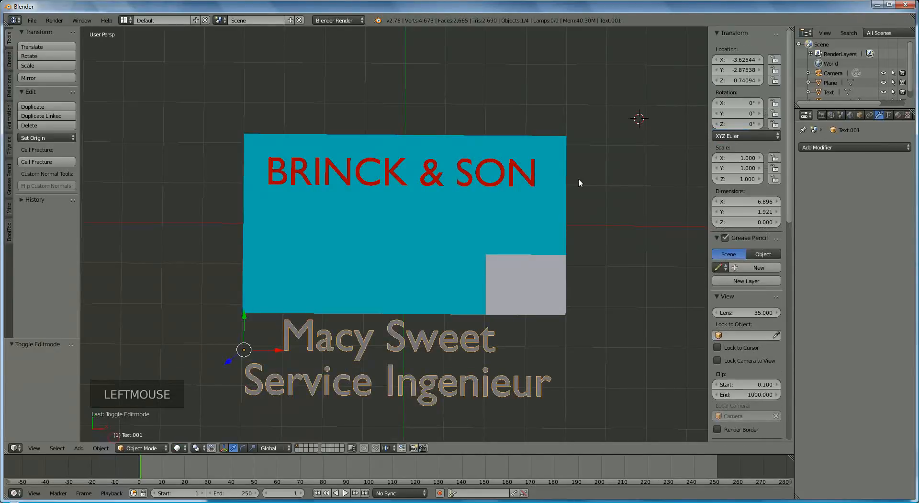
pyautogui.click(898, 115)
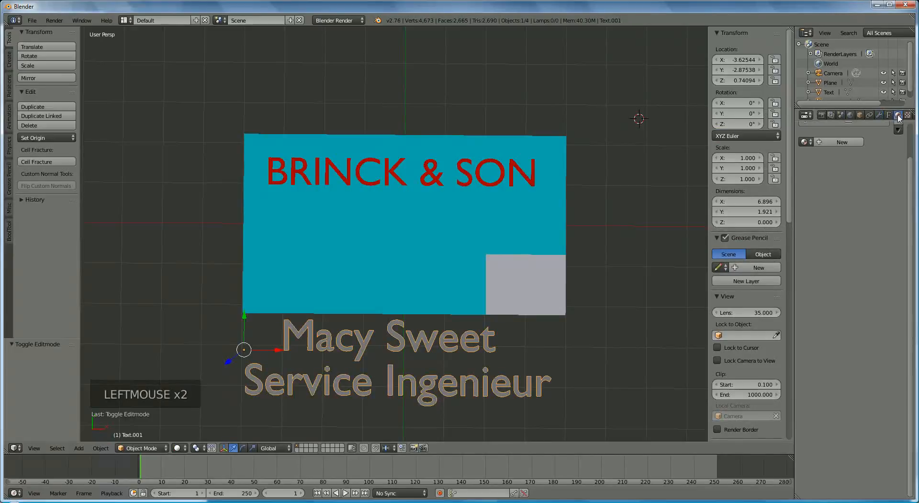
pyautogui.click(838, 143)
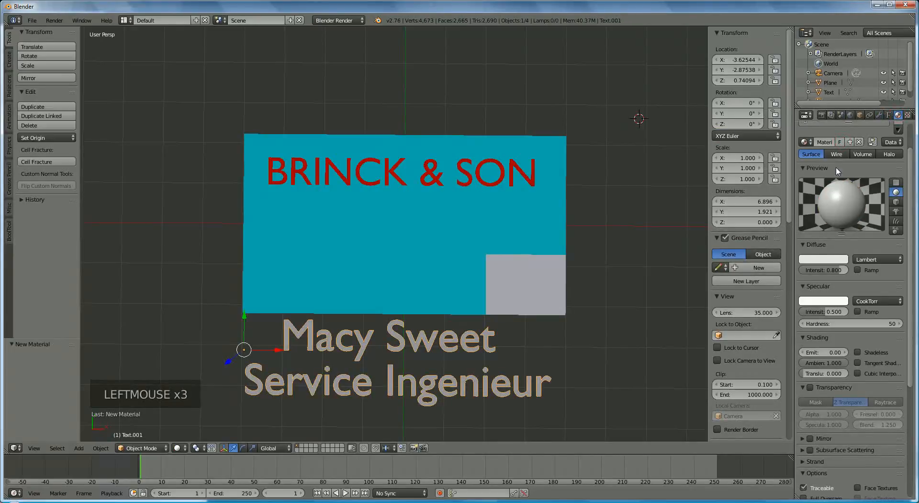
pyautogui.scroll(2, 819, 249)
pyautogui.click(825, 178)
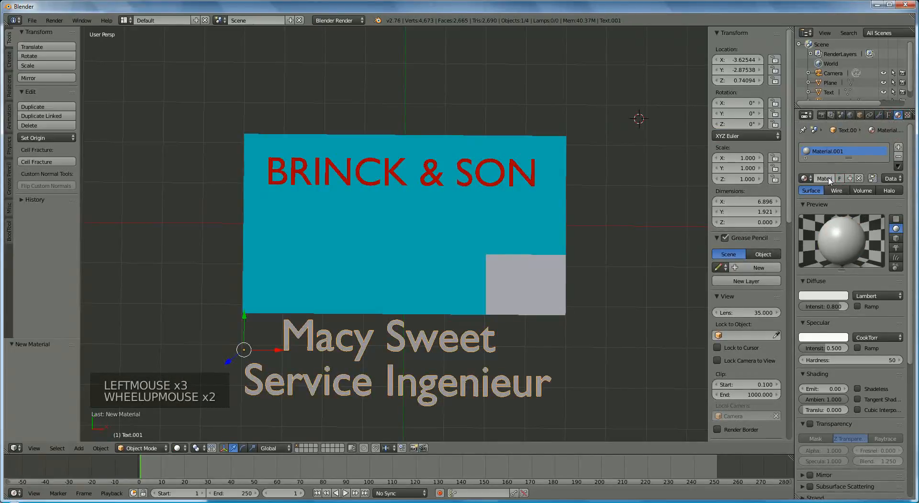
pyautogui.write('black')
pyautogui.click(842, 244)
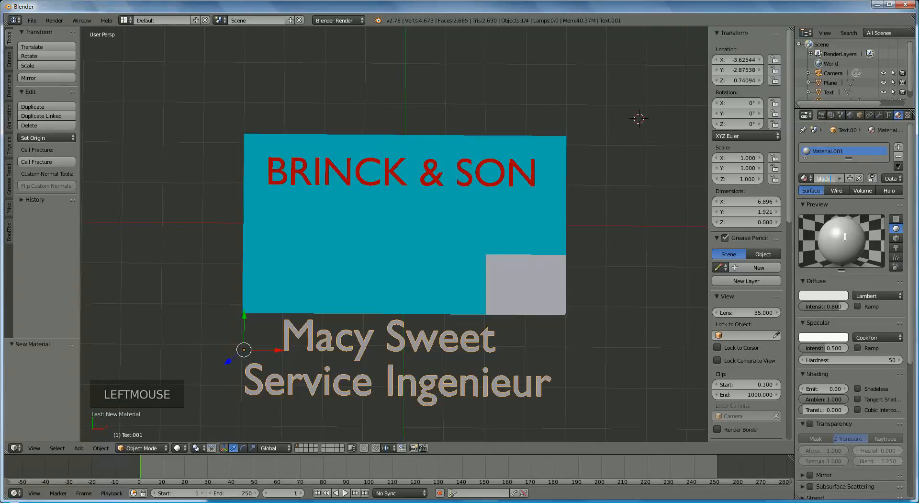
# Set the black material's diffuse and specular colours to black, both at intensity 1.000.
pyautogui.click(832, 297)
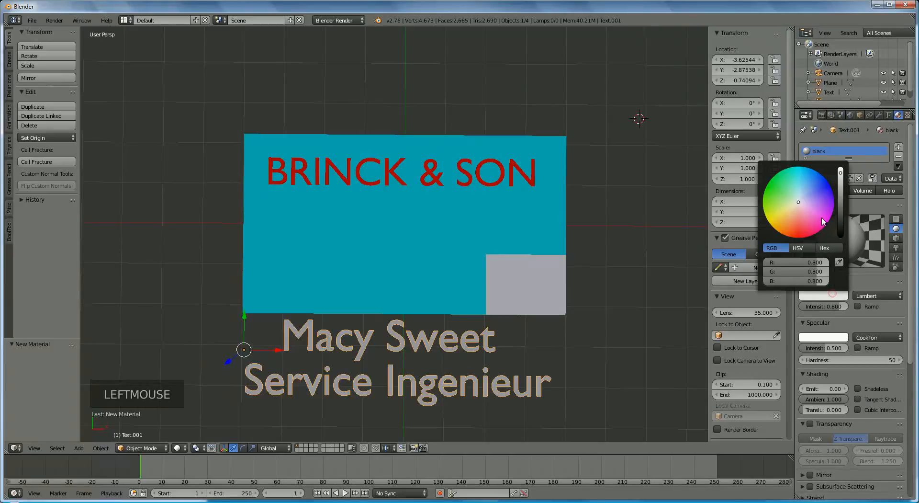
pyautogui.moveTo(840, 222); pyautogui.dragTo(840, 231)
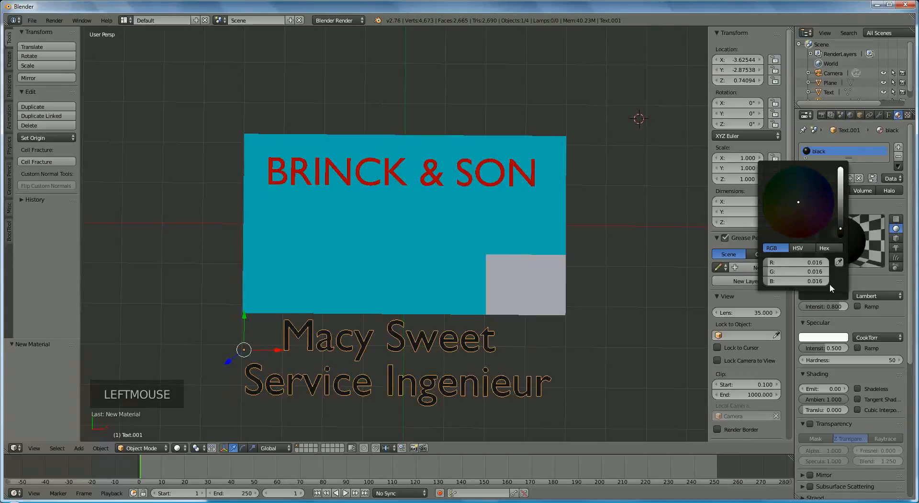
pyautogui.moveTo(843, 307); pyautogui.dragTo(876, 310)
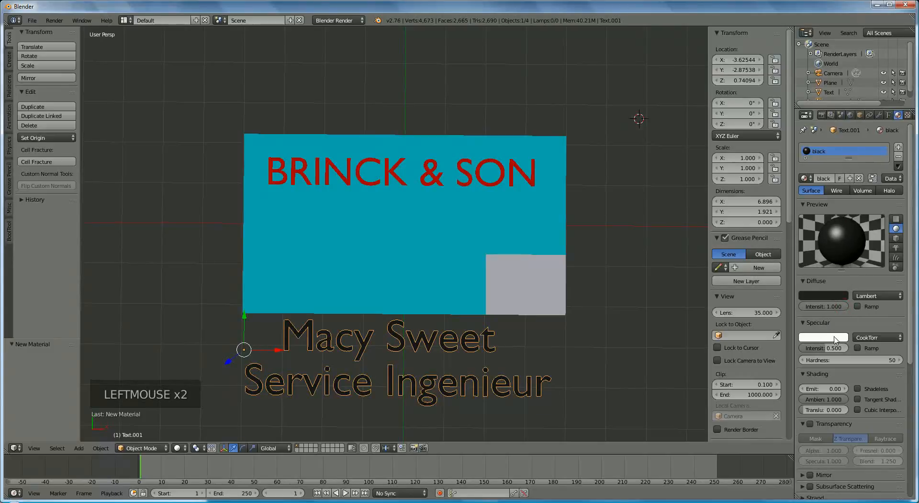
pyautogui.click(836, 337)
pyautogui.click(837, 338)
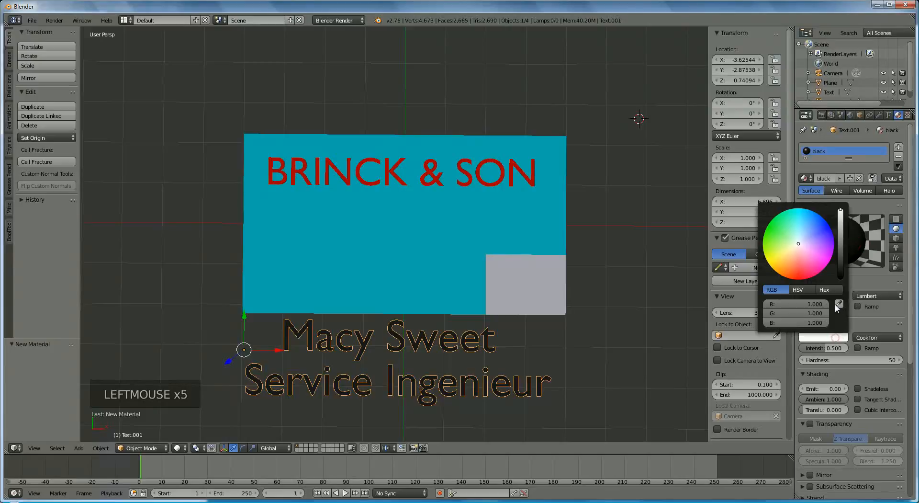
pyautogui.click(851, 256)
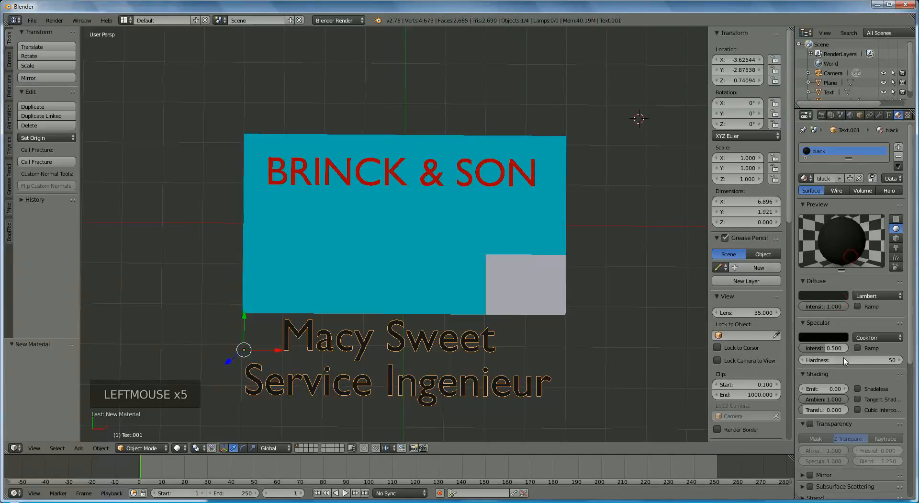
pyautogui.moveTo(825, 348); pyautogui.dragTo(865, 347)
# Uncheck shadow Receive and Cast for the black material.
pyautogui.scroll(-15, 876, 362)
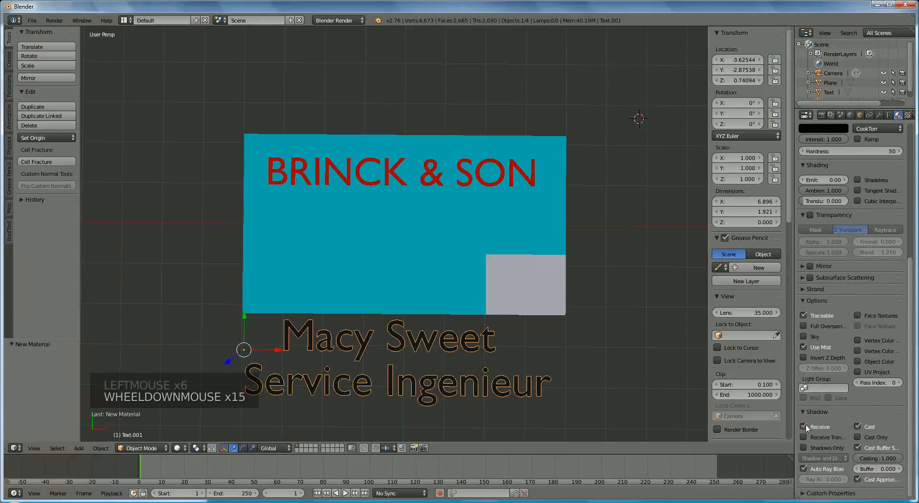
pyautogui.click(803, 426)
pyautogui.click(857, 426)
pyautogui.scroll(3, 862, 427)
pyautogui.scroll(13, 812, 356)
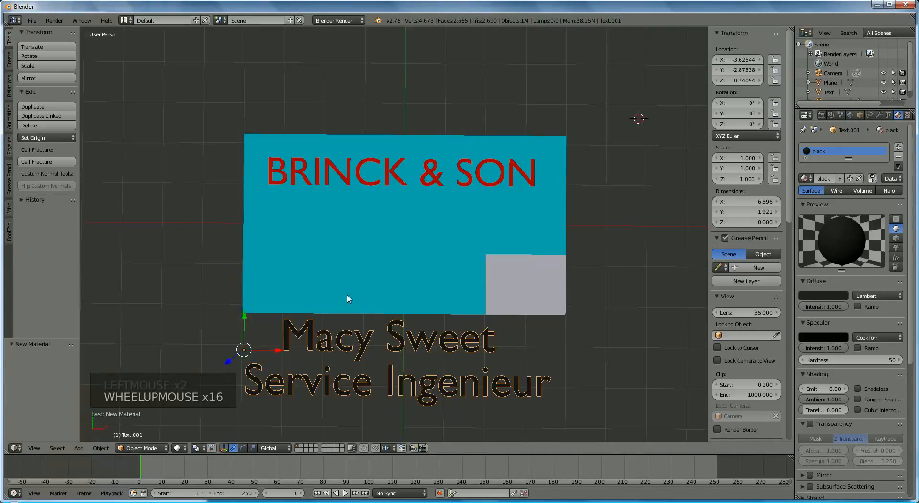
# Load COOPBL.TTF (Cooper Black) from C:\Windows\Fonts as the text's regular font.
pyautogui.click(888, 115)
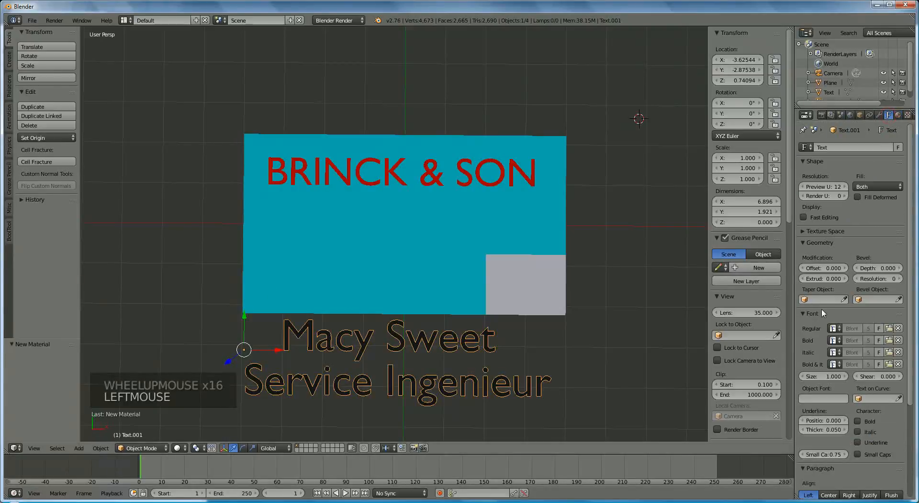
pyautogui.click(888, 328)
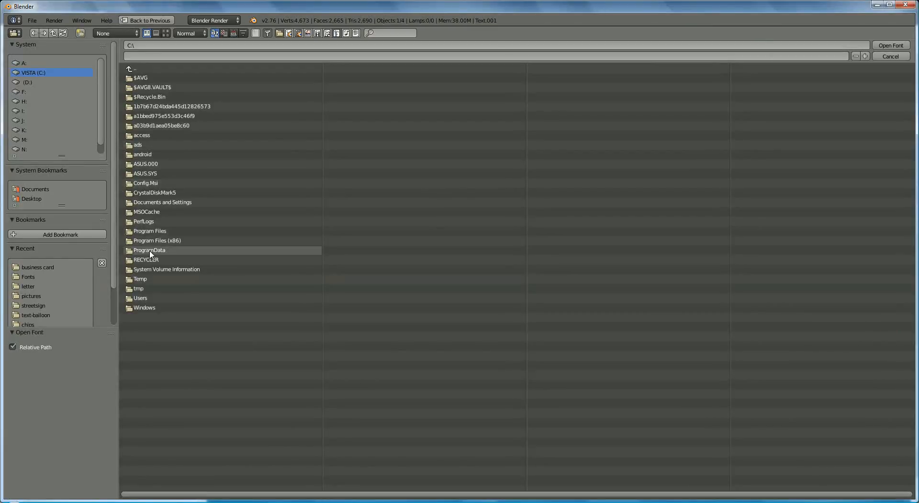
pyautogui.click(144, 308)
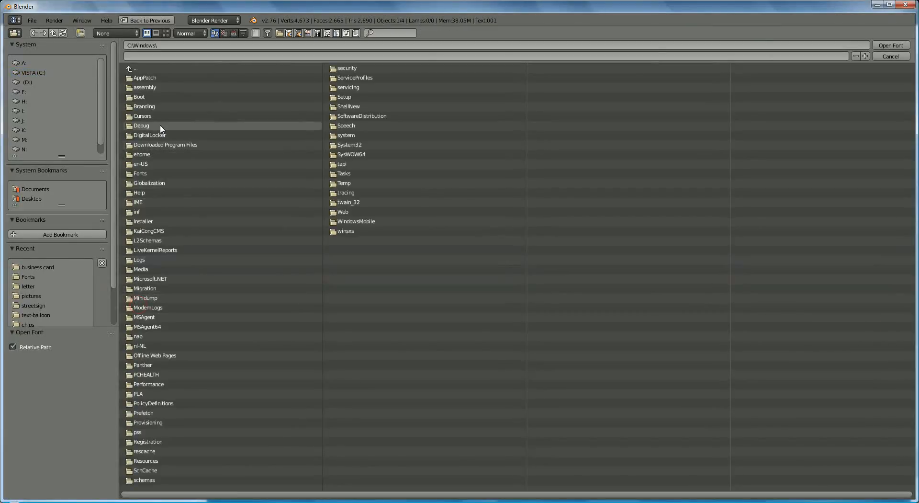
pyautogui.click(167, 171)
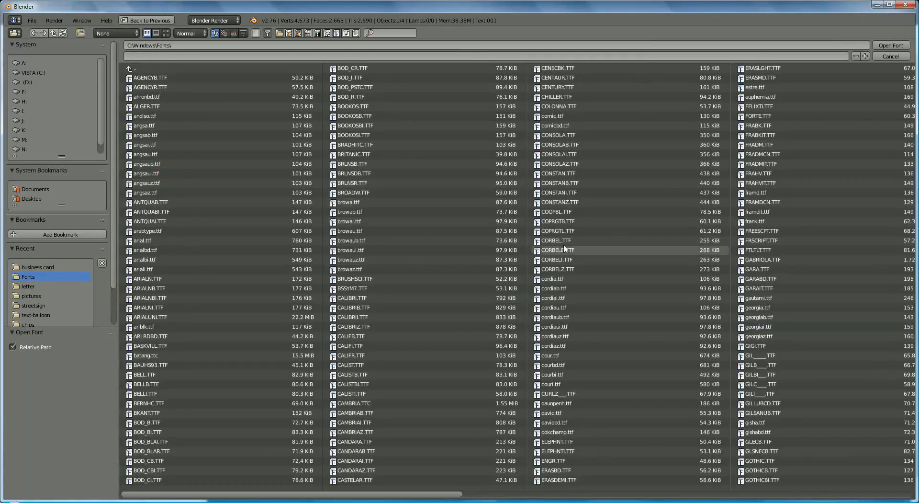
pyautogui.click(578, 209)
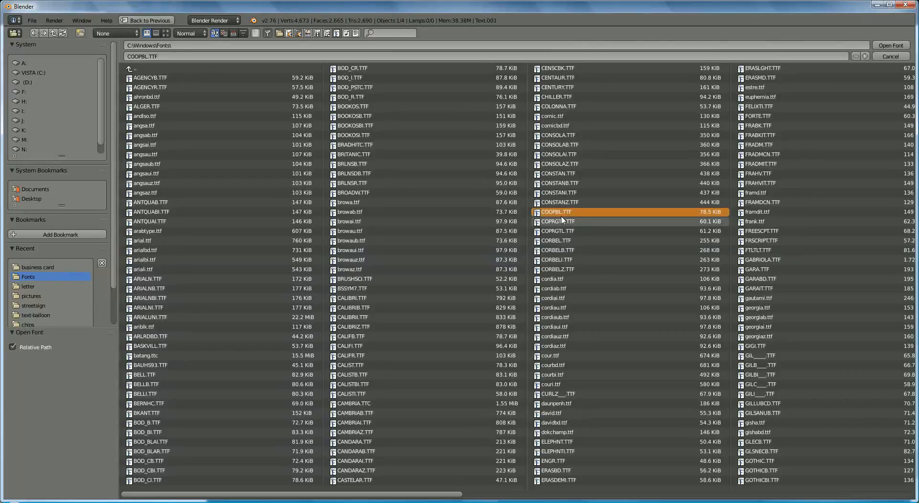
pyautogui.click(891, 45)
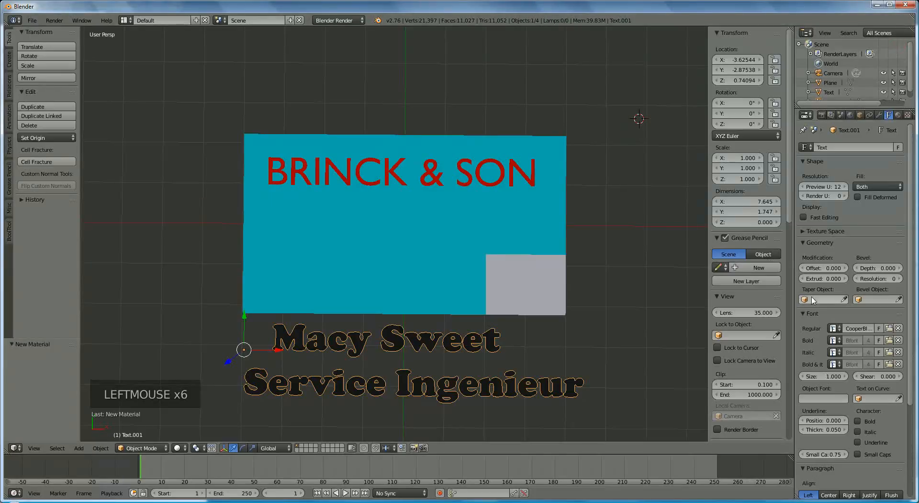
pyautogui.click(834, 377)
# Set the font size to 0.5 and move the text up onto the card.
pyautogui.write('0.5')
pyautogui.press('Return')
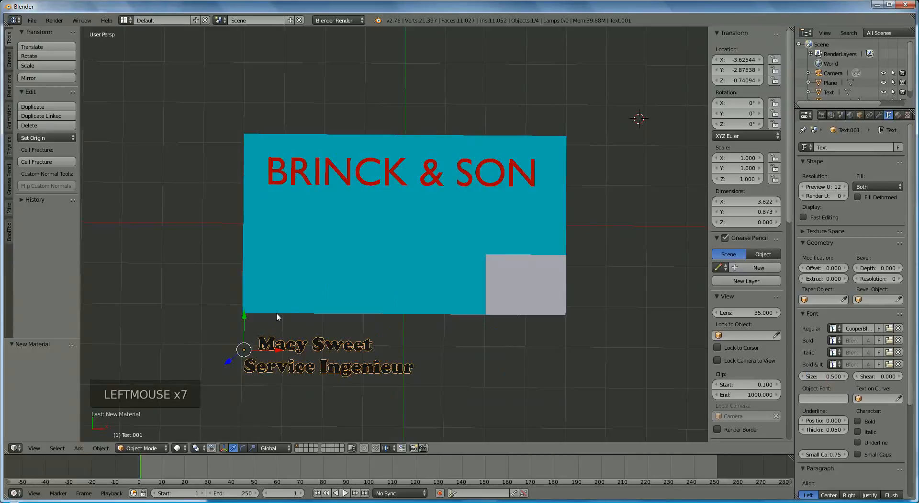
pyautogui.moveTo(243, 315); pyautogui.dragTo(259, 244)
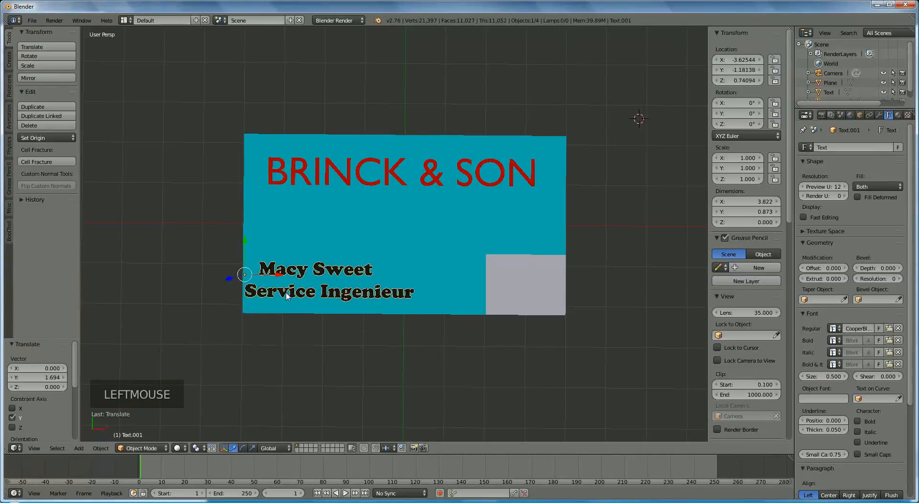
pyautogui.moveTo(279, 275)
pyautogui.mouseDown()
pyautogui.moveTo(299, 278)
pyautogui.moveTo(289, 276)
pyautogui.mouseUp()
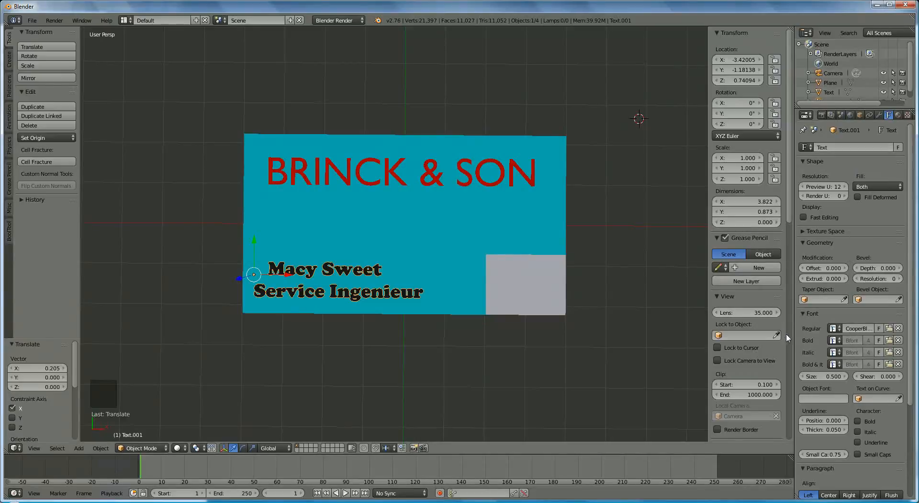
# Increase the font size to 0.55 and nudge the text into the card's lower-left area.
pyautogui.click(835, 377)
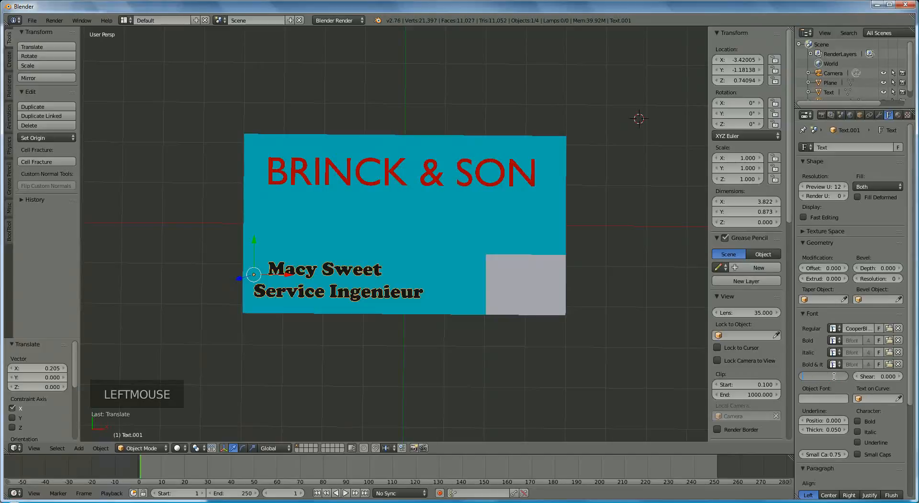
pyautogui.write('.55')
pyautogui.press('Return')
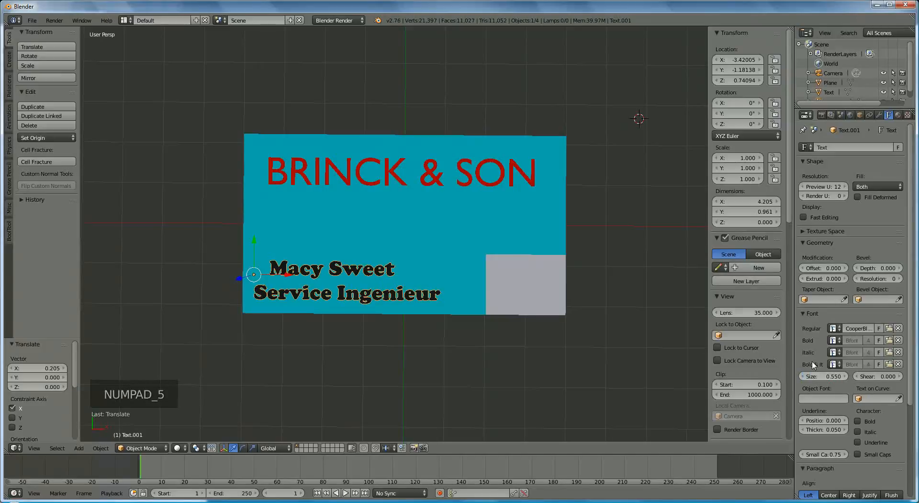
pyautogui.moveTo(247, 241); pyautogui.dragTo(254, 236)
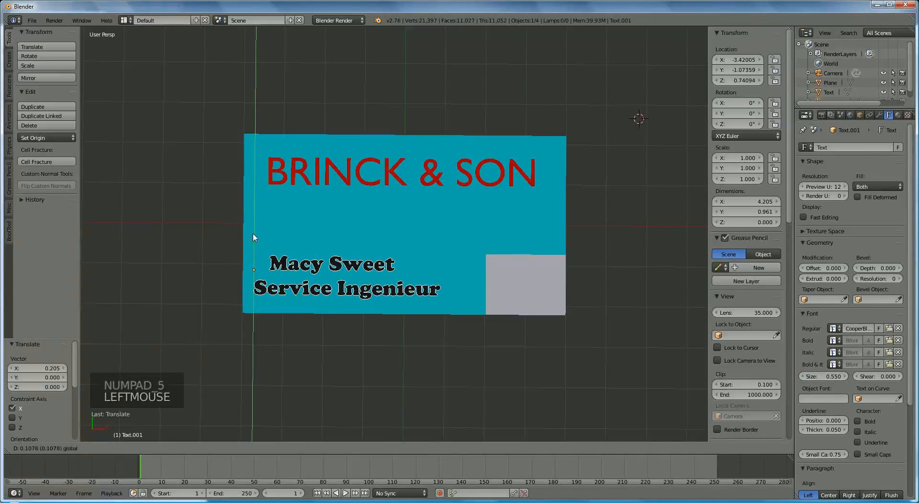
pyautogui.moveTo(286, 274); pyautogui.dragTo(298, 270)
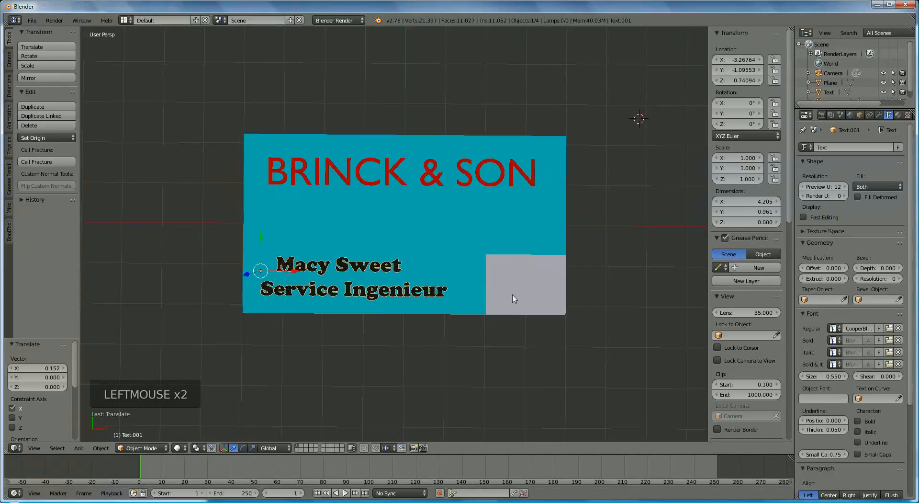
pyautogui.moveTo(459, 311); pyautogui.dragTo(461, 276, button='middle')
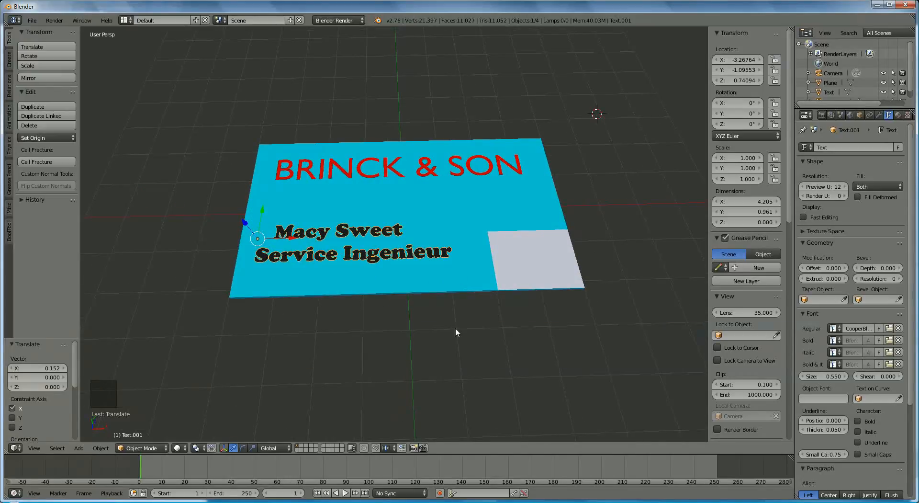
# Convert the text to a mesh and add a Shrinkwrap modifier targeting Plane with offset 0.01.
pyautogui.hotkey('alt', 'c')
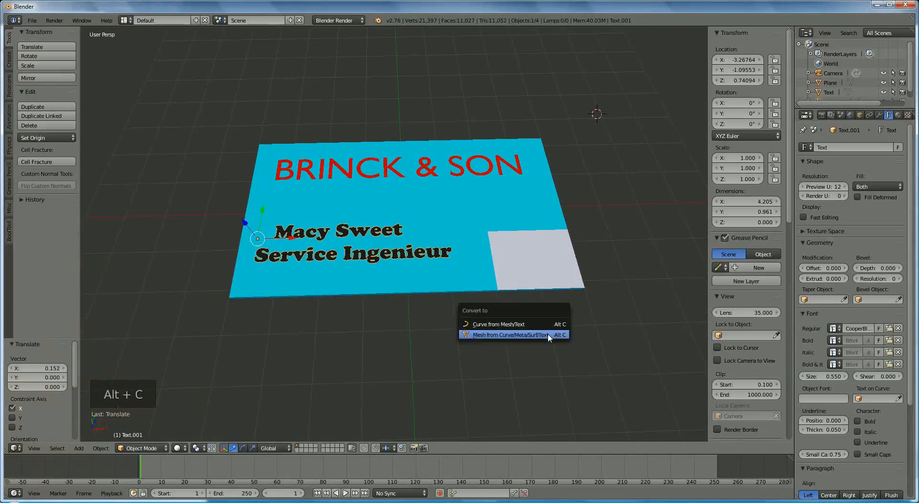
pyautogui.click(511, 335)
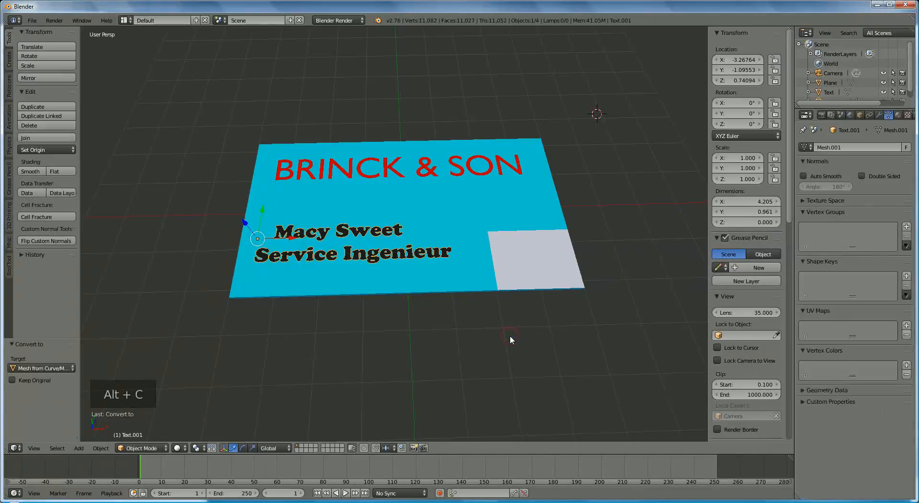
pyautogui.click(879, 115)
pyautogui.click(863, 146)
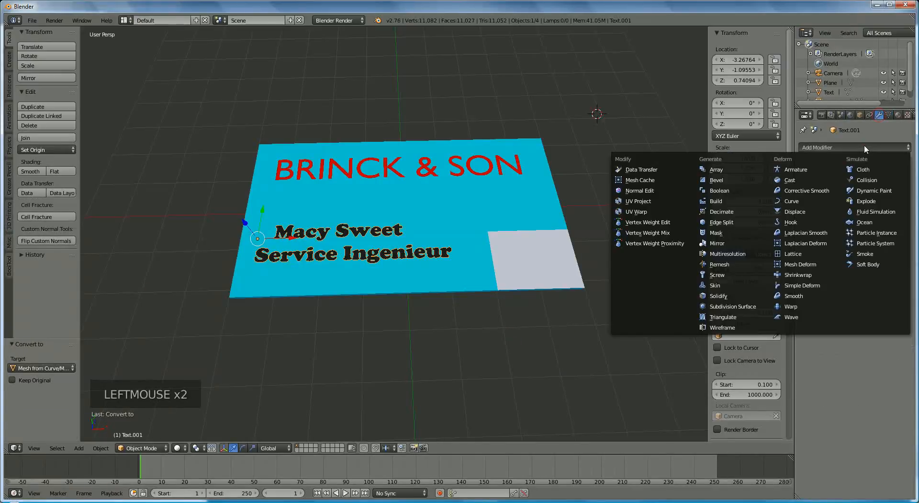
pyautogui.click(822, 275)
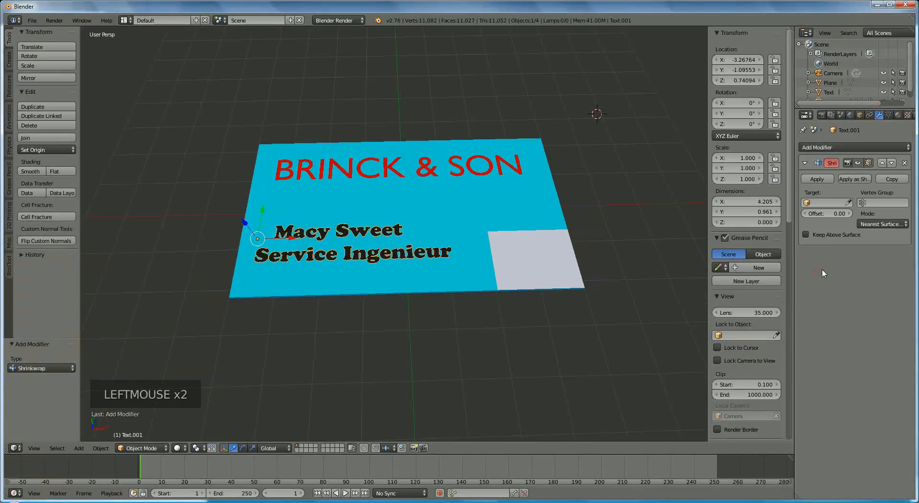
pyautogui.click(829, 203)
pyautogui.click(818, 218)
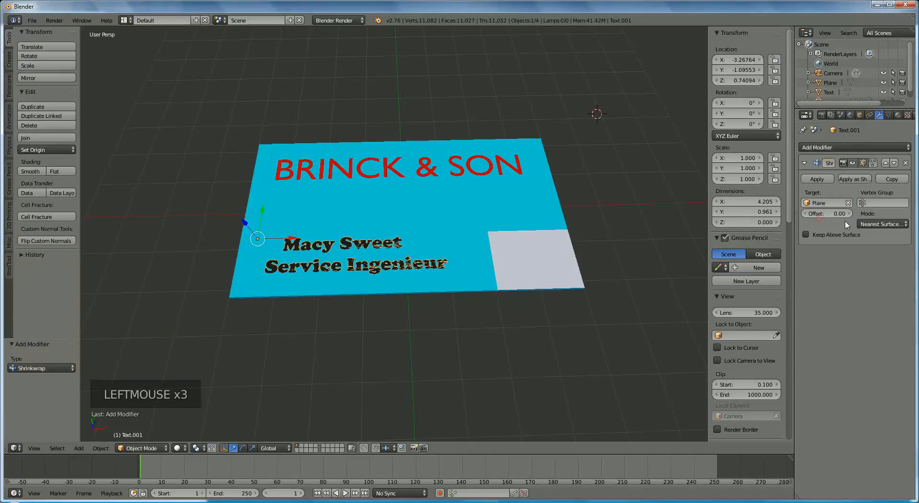
pyautogui.click(850, 214)
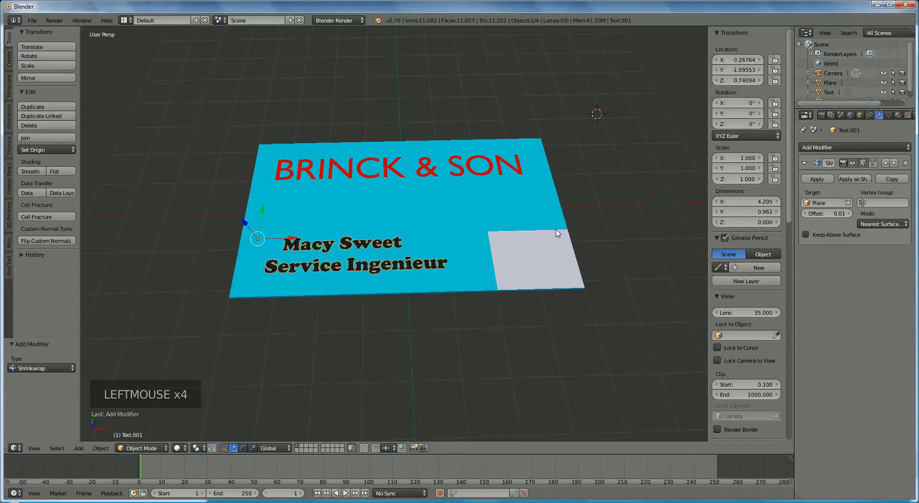
# From top view, position the text at the card's lower-left, apply the Shrinkwrap, and render.
pyautogui.moveTo(557, 231); pyautogui.dragTo(602, 234, button='middle')
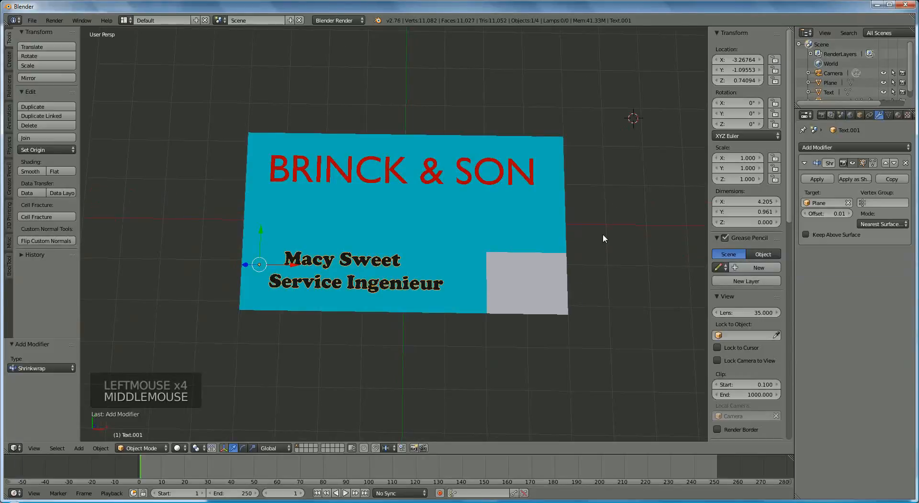
pyautogui.press('KP_7')
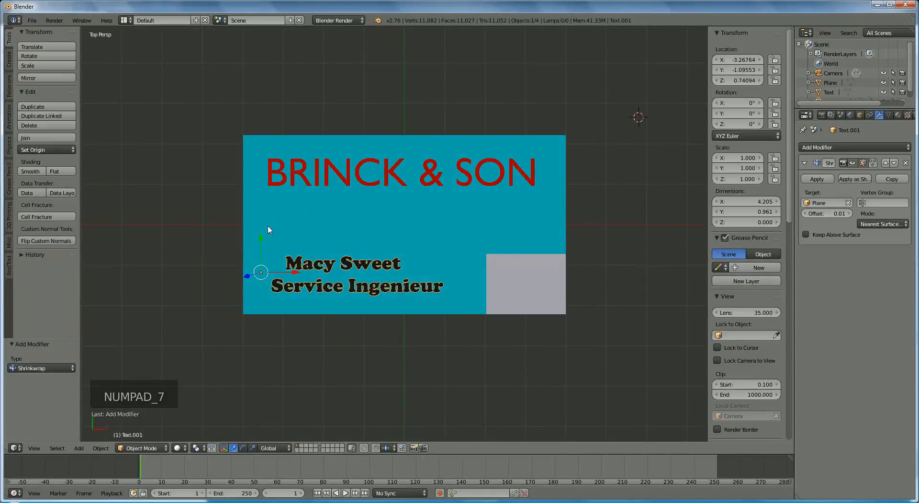
pyautogui.moveTo(261, 242); pyautogui.dragTo(260, 247)
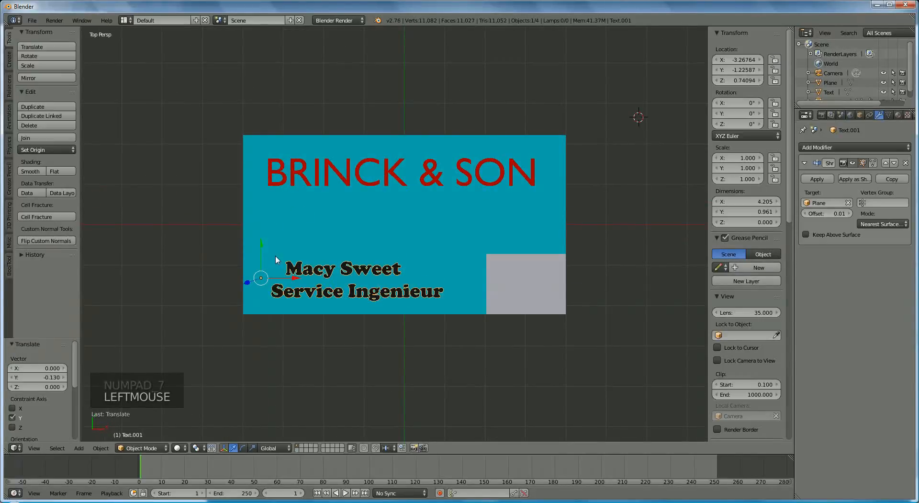
pyautogui.moveTo(295, 281); pyautogui.dragTo(284, 281)
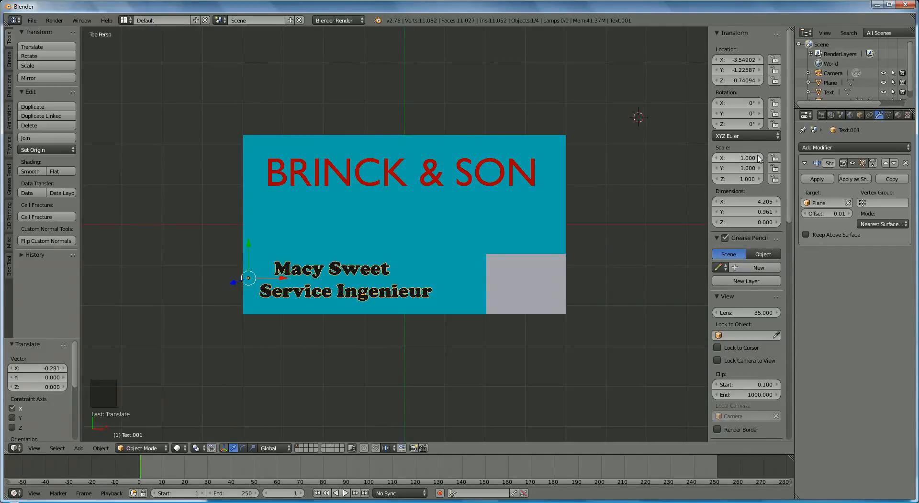
pyautogui.click(820, 178)
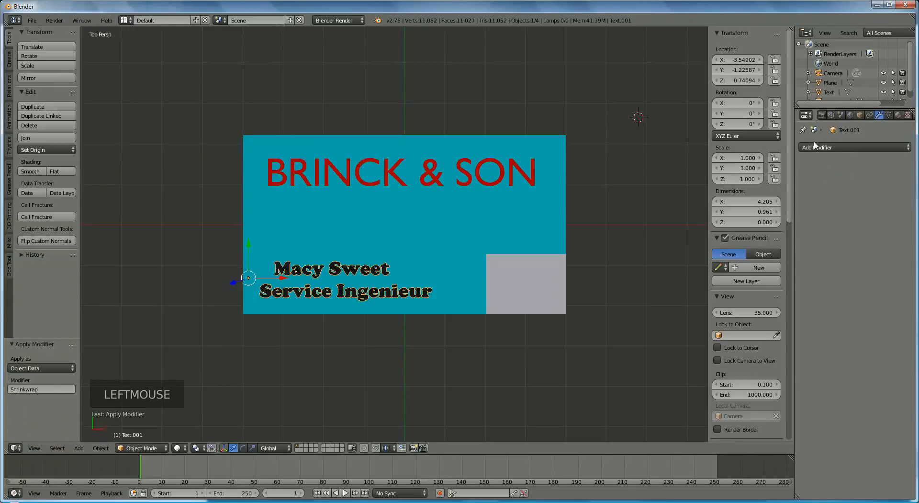
pyautogui.click(821, 115)
pyautogui.click(820, 159)
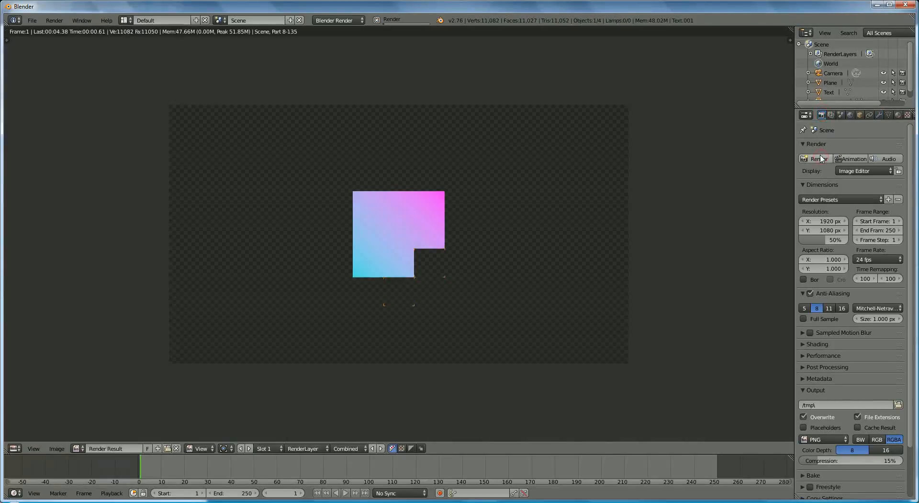